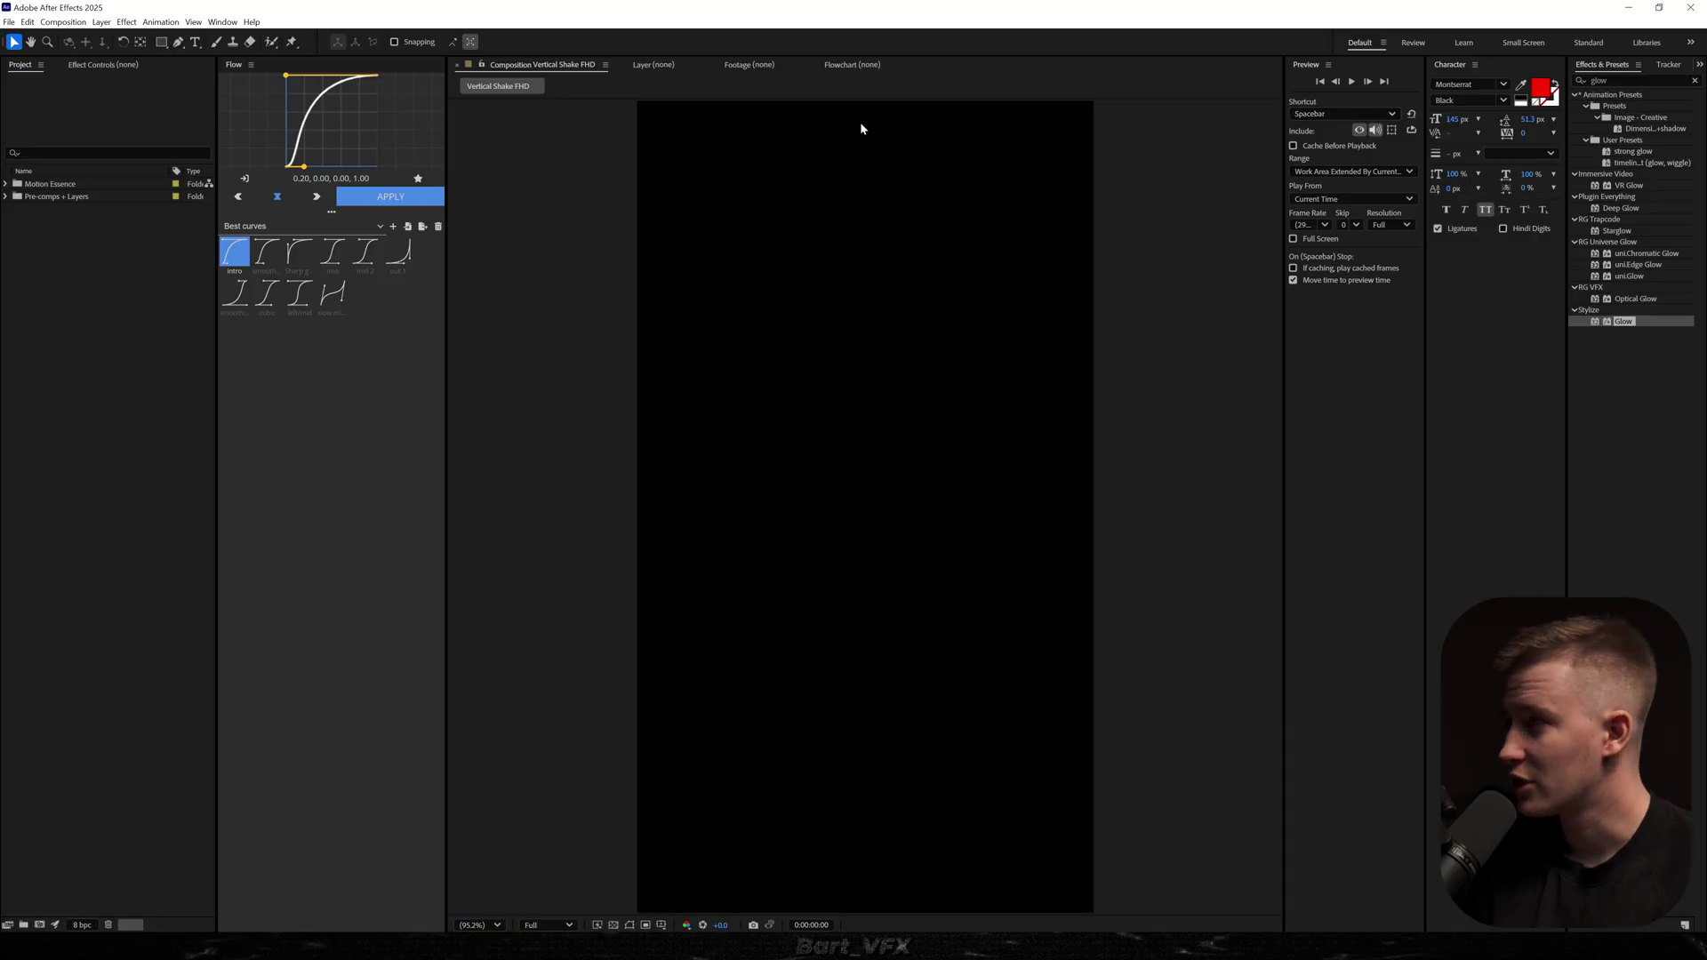
Step: Create a new 1080 x 1920 composition at 29.97 fps with a 40-second duration
{"action": "left_click", "coordinate": [156, 504]}
{"action": "left_click", "coordinate": [34, 926]}
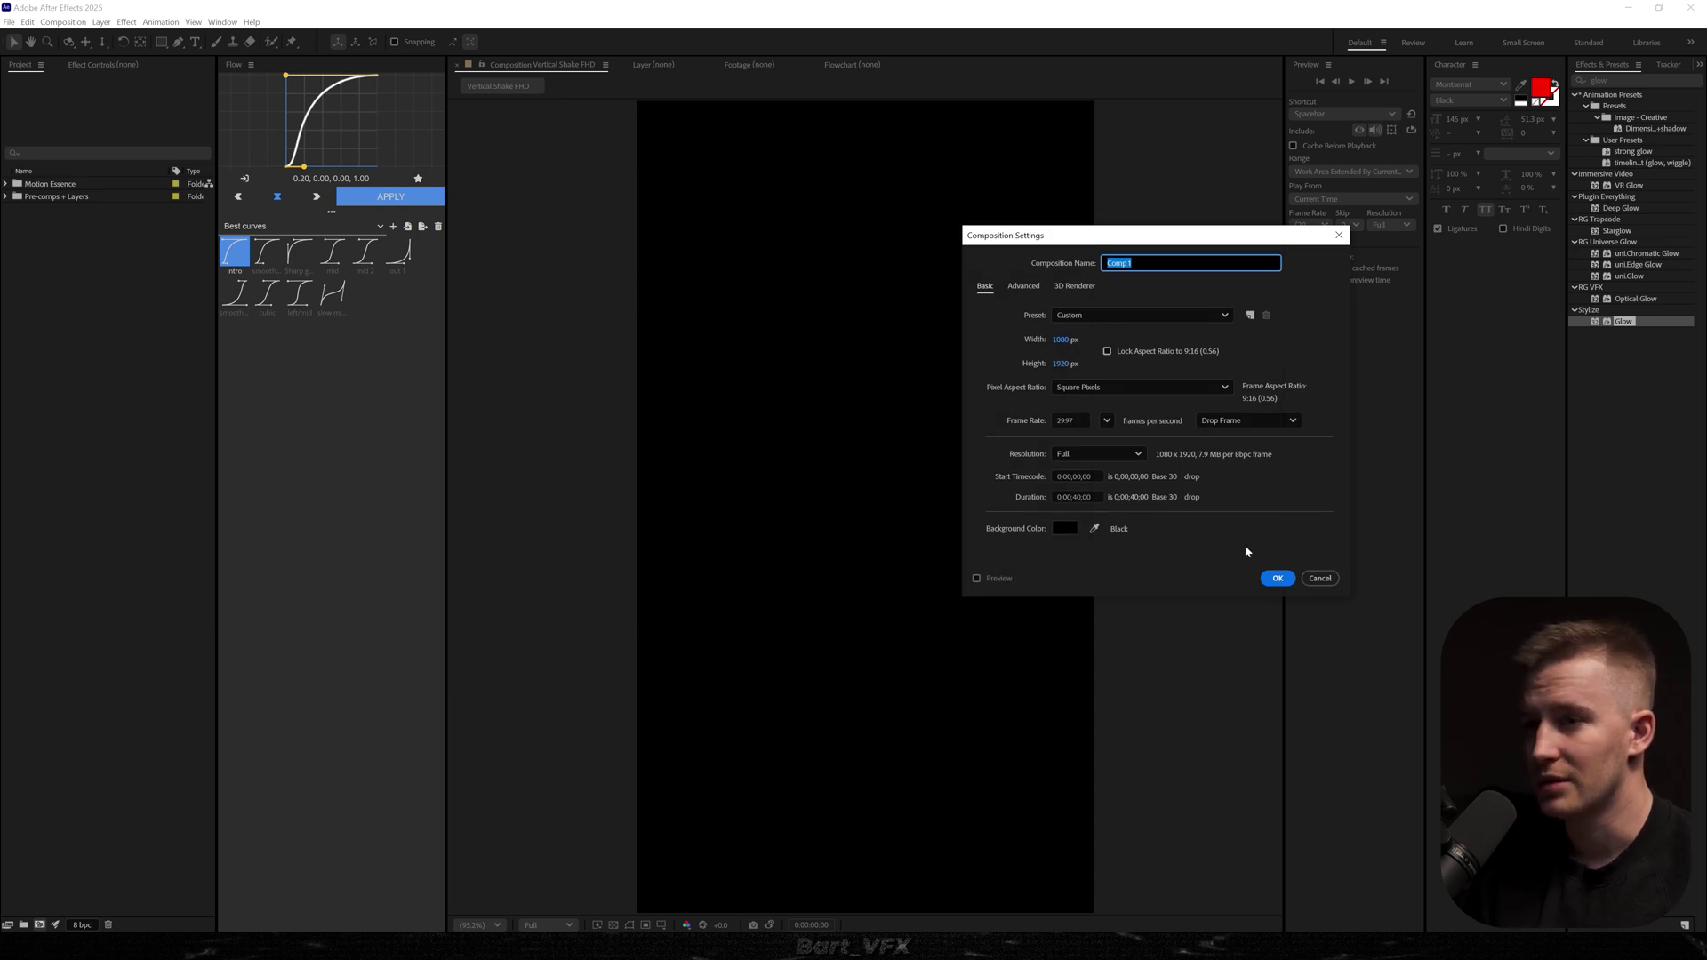
{"action": "left_click", "coordinate": [1277, 579]}
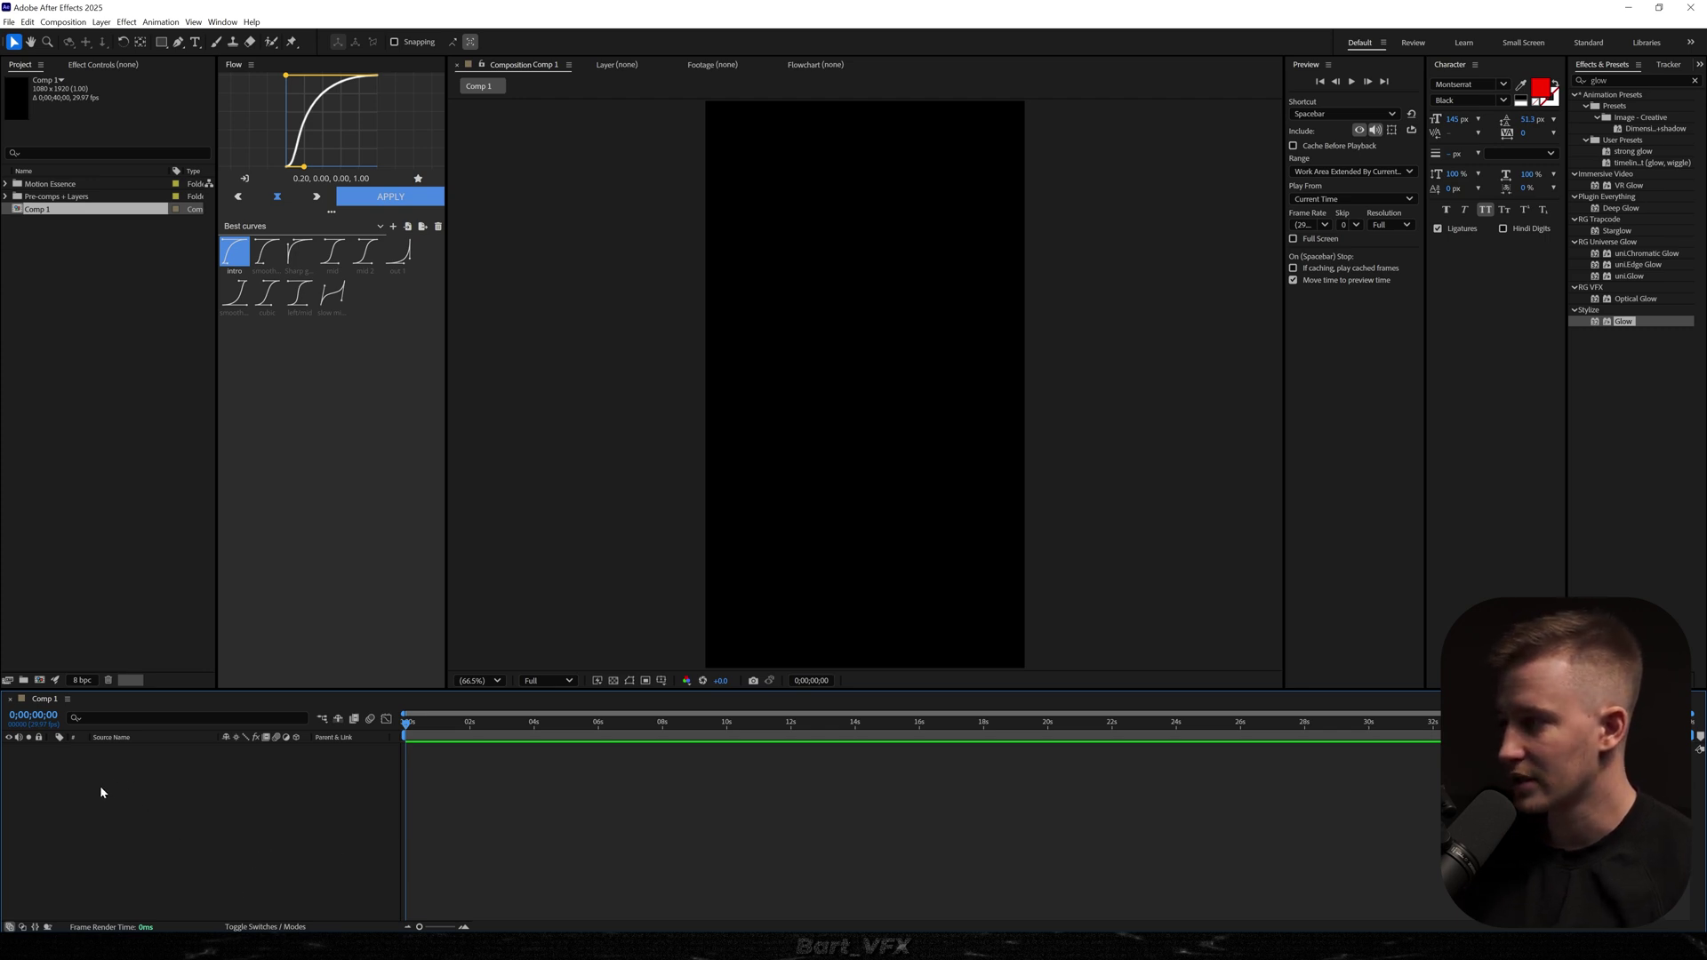
Step: Add a two-node camera with the 35mm preset to the composition
{"action": "right_click", "coordinate": [125, 790]}
{"action": "mouse_move", "coordinate": [178, 643]}
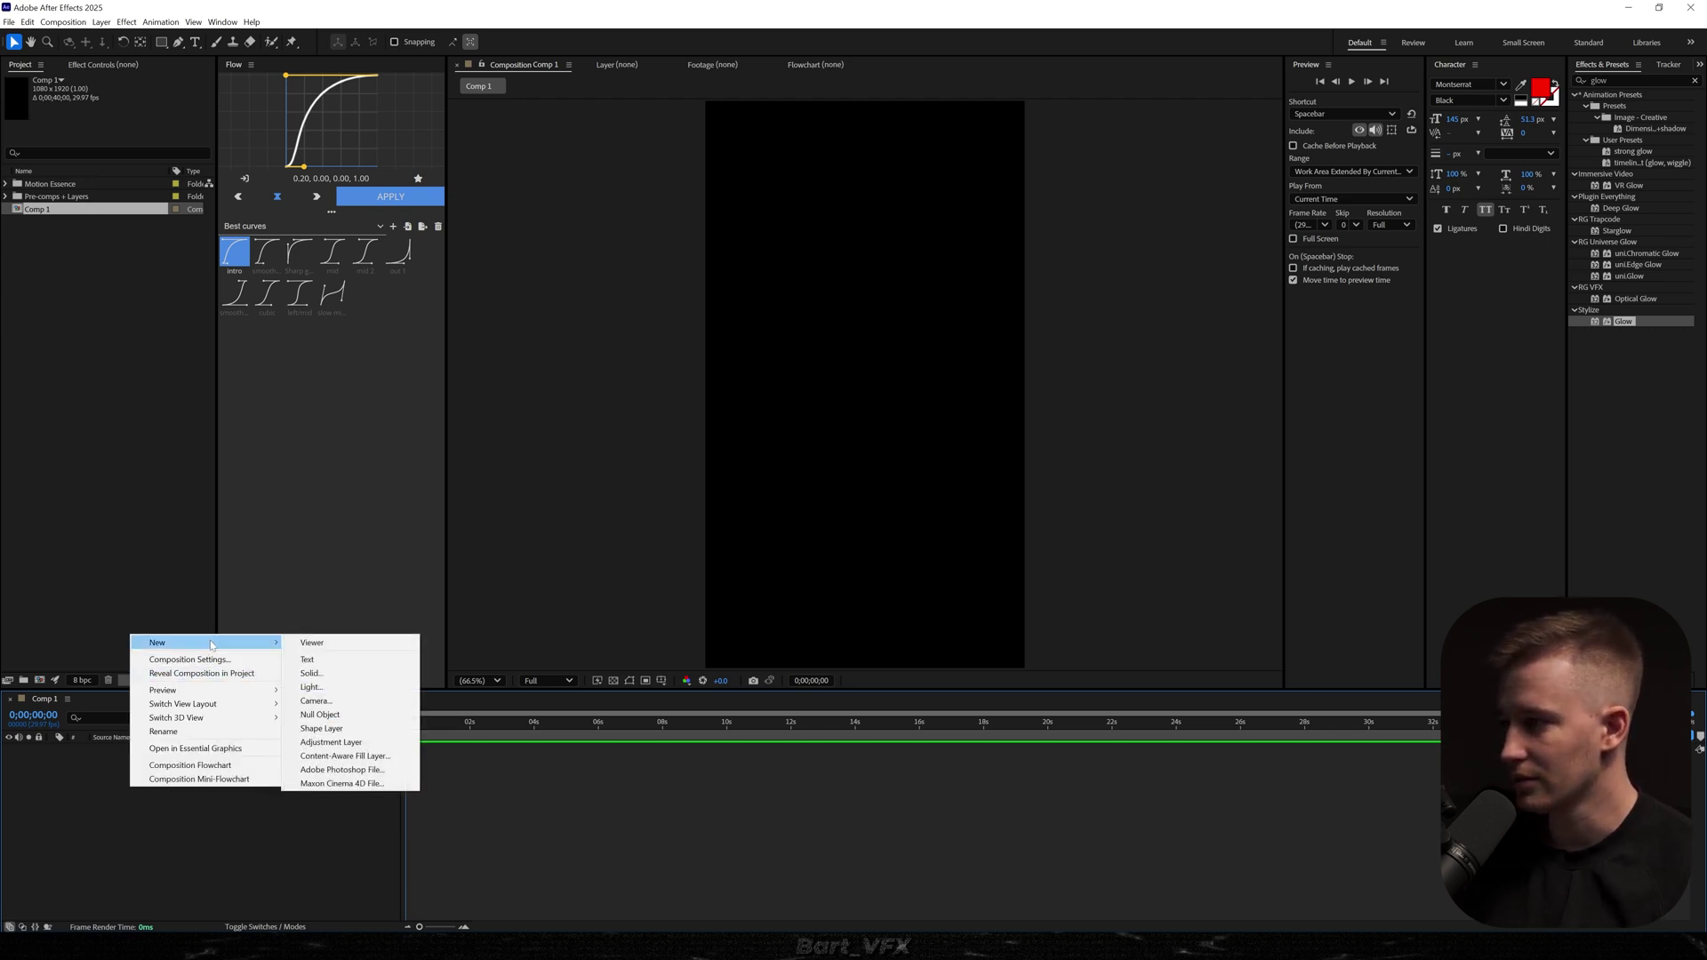
{"action": "left_click", "coordinate": [329, 684]}
{"action": "left_click", "coordinate": [529, 504]}
{"action": "left_click", "coordinate": [513, 611]}
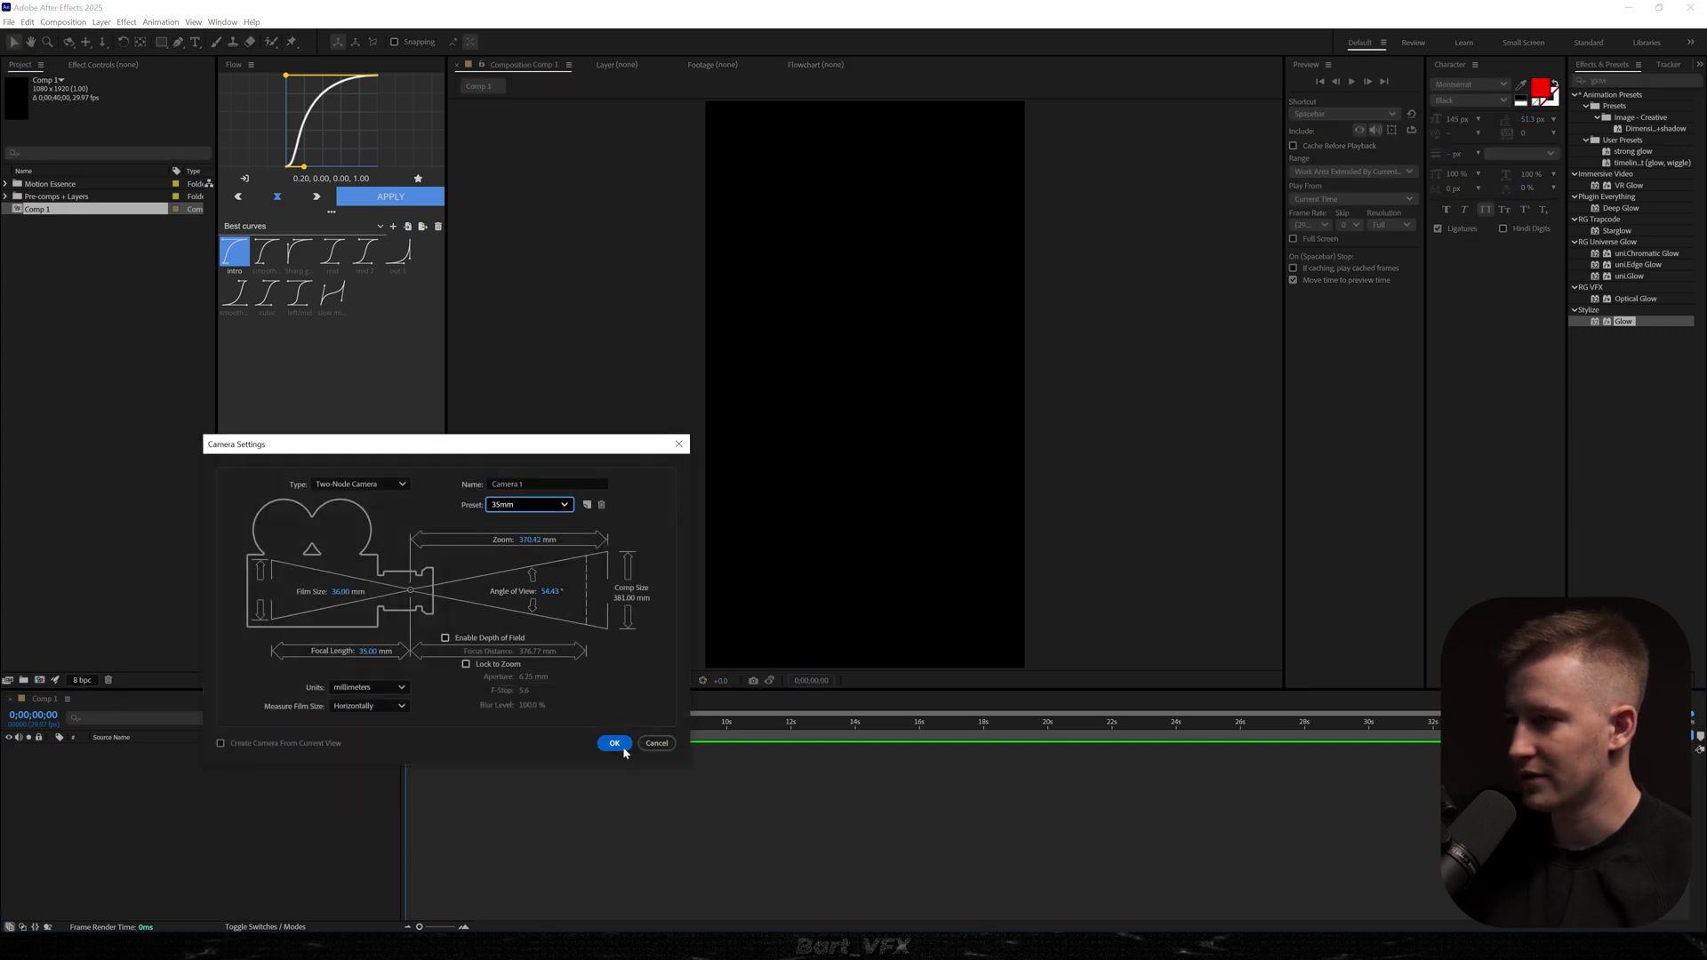
{"action": "left_click", "coordinate": [615, 744]}
{"action": "left_click", "coordinate": [973, 539]}
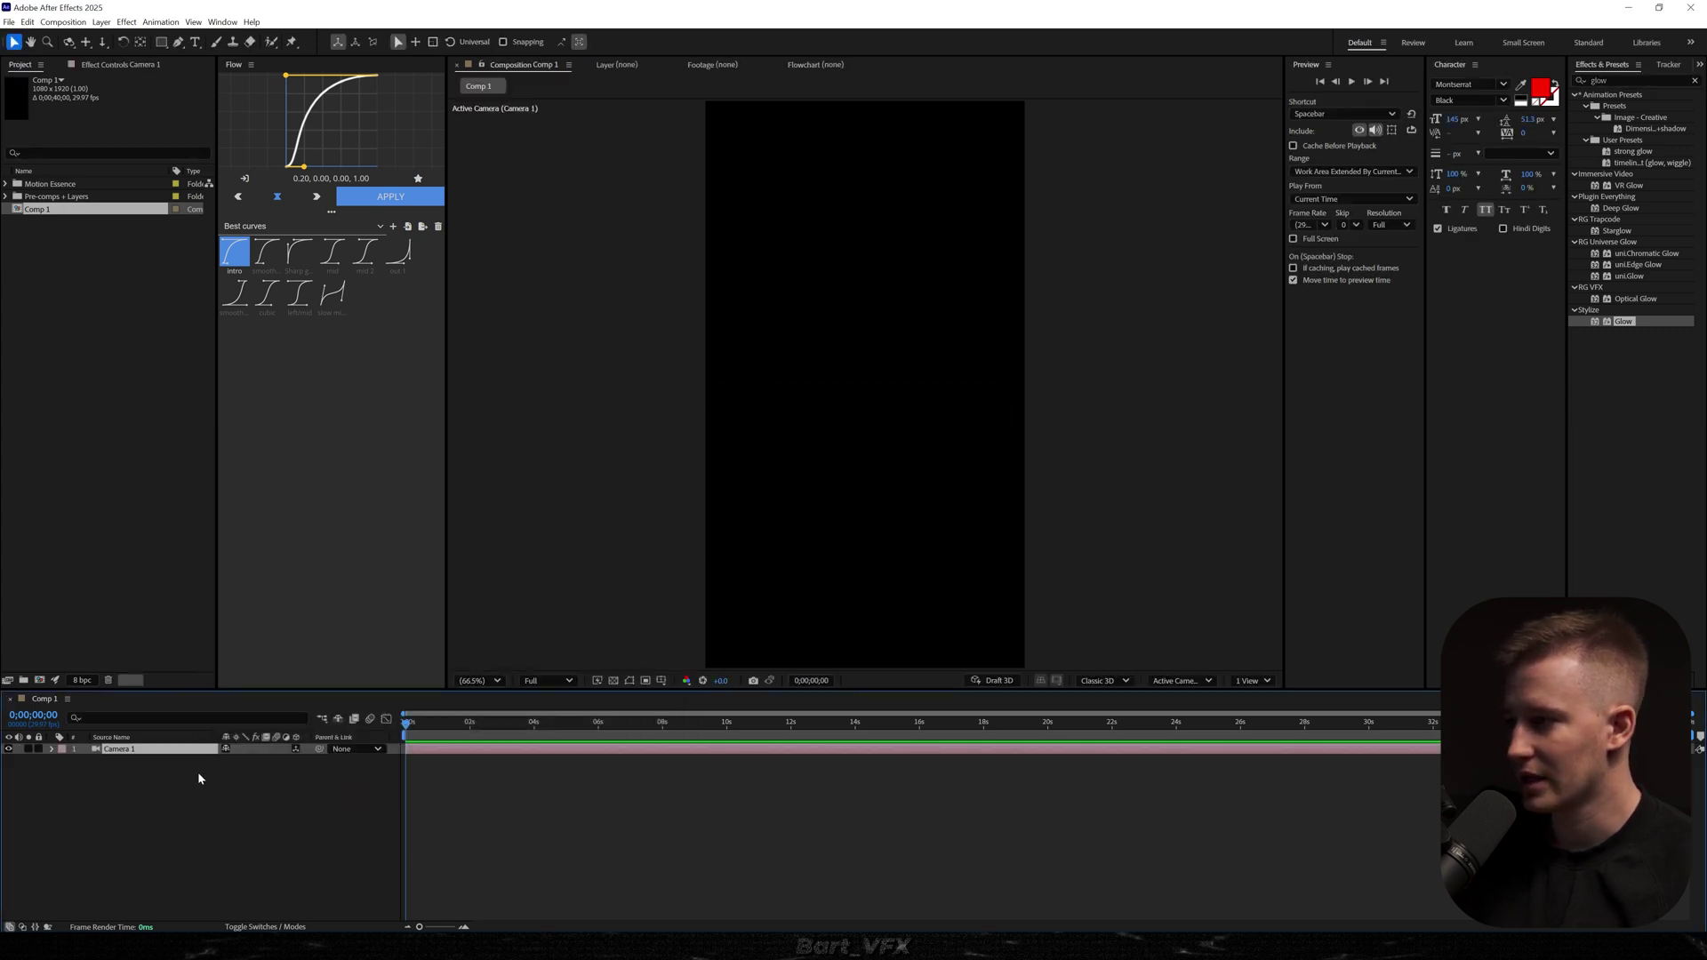
Step: Add a null object named cam control 1 and parent the camera to it
{"action": "right_click", "coordinate": [198, 774]}
{"action": "mouse_move", "coordinate": [267, 782]}
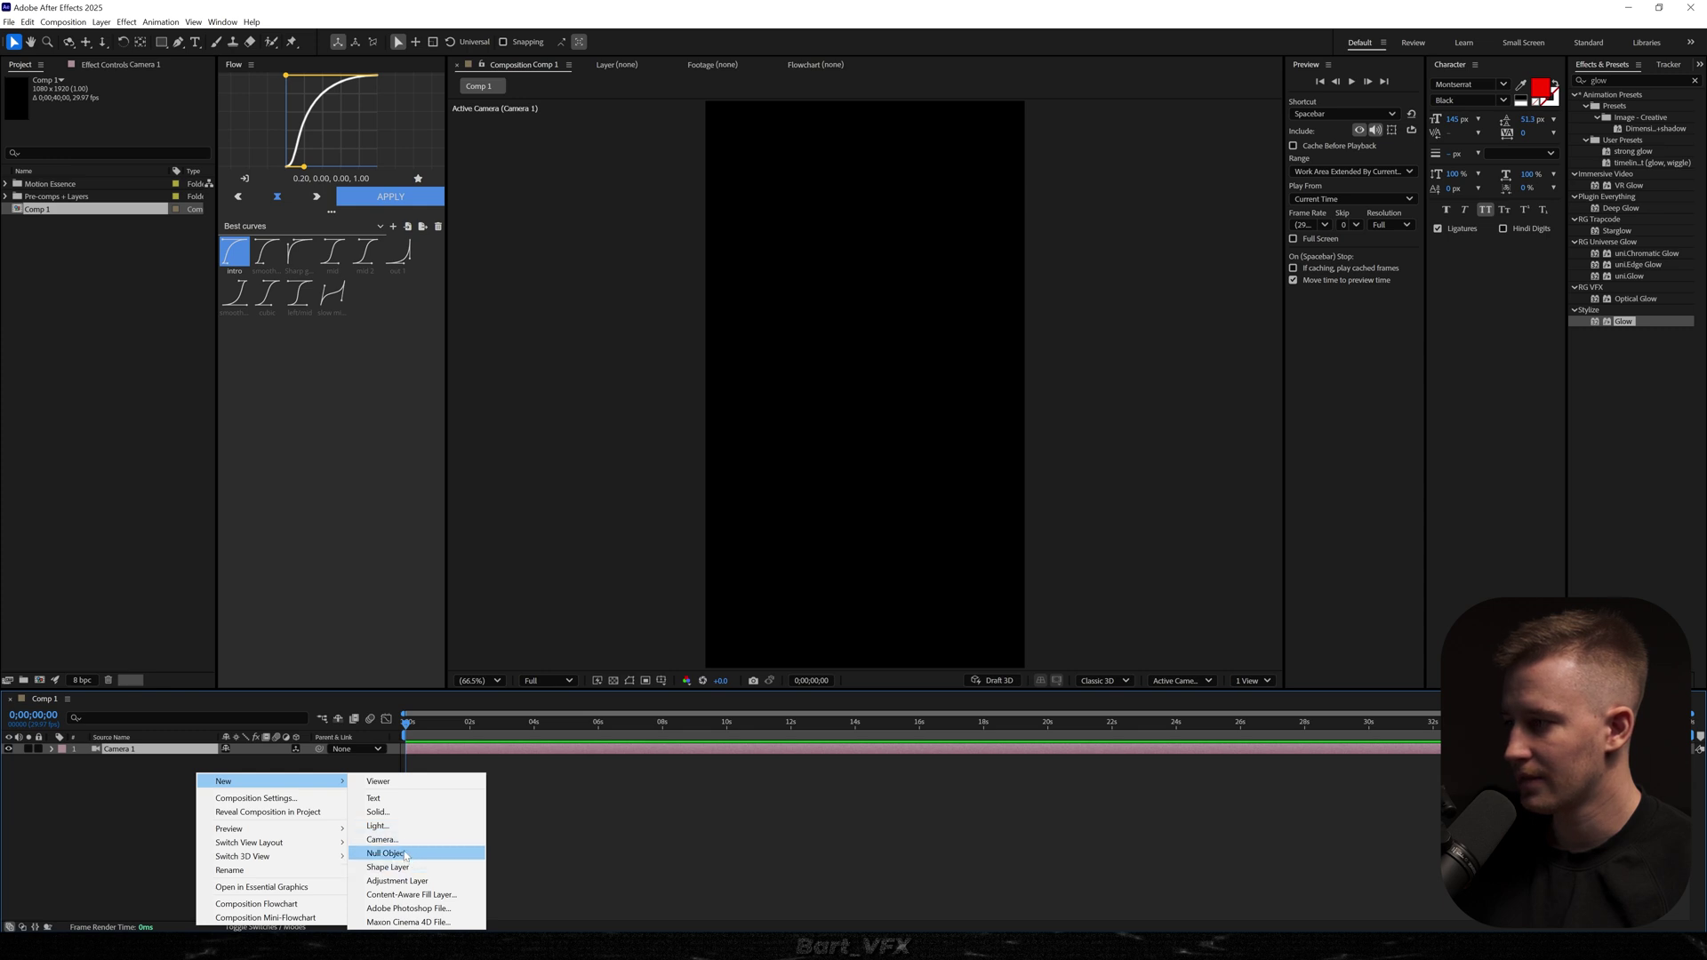
{"action": "left_click", "coordinate": [417, 855]}
{"action": "left_click", "coordinate": [163, 751]}
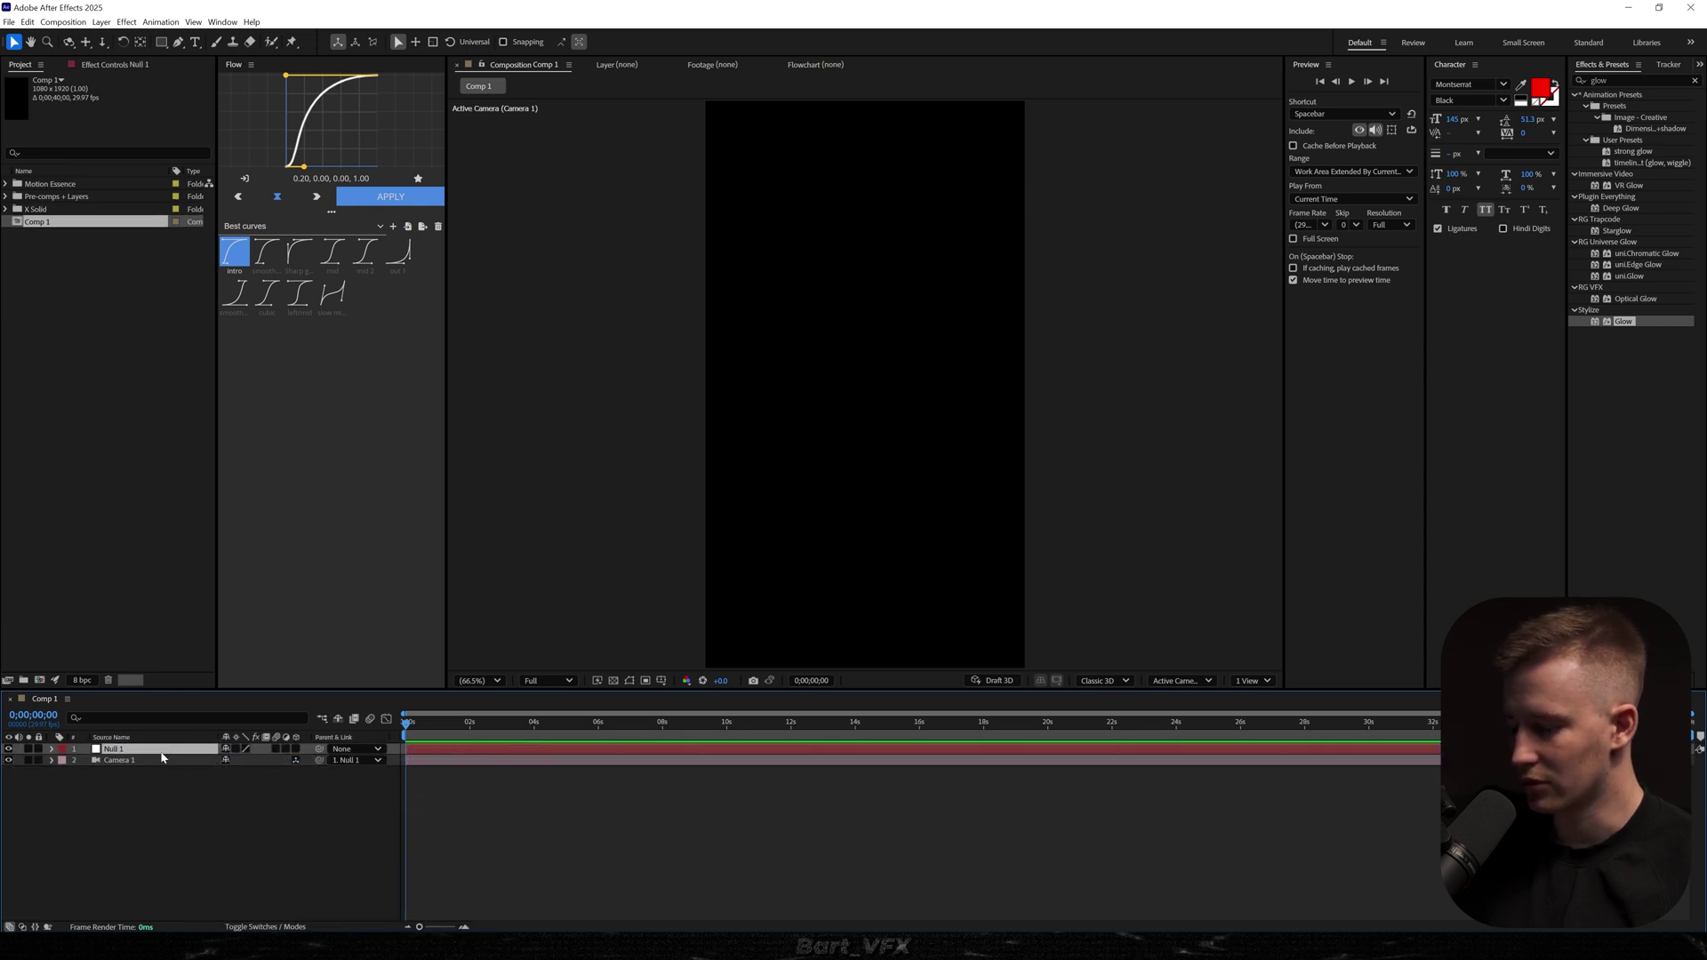
{"action": "left_click", "coordinate": [230, 834]}
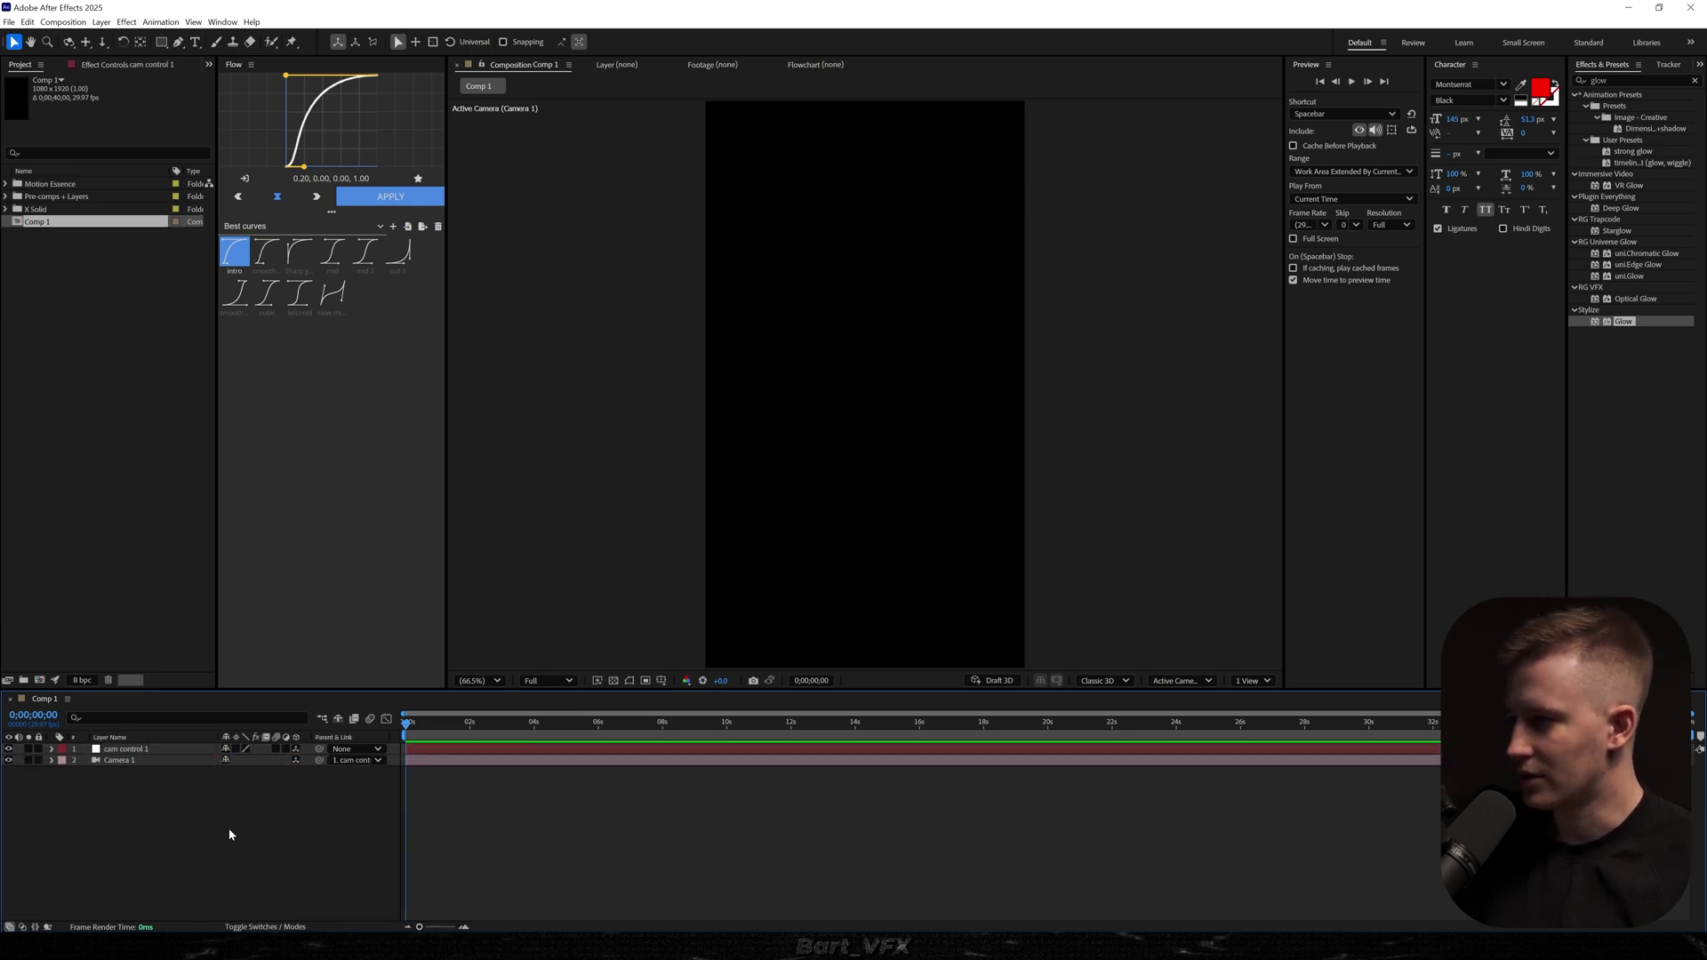
Step: Select both the cam control 1 and camera layers and give them a teal label colour
{"action": "left_click", "coordinate": [115, 748]}
{"action": "left_click", "coordinate": [107, 760], "text": "shift"}
{"action": "left_click", "coordinate": [62, 761]}
{"action": "left_click", "coordinate": [85, 717]}
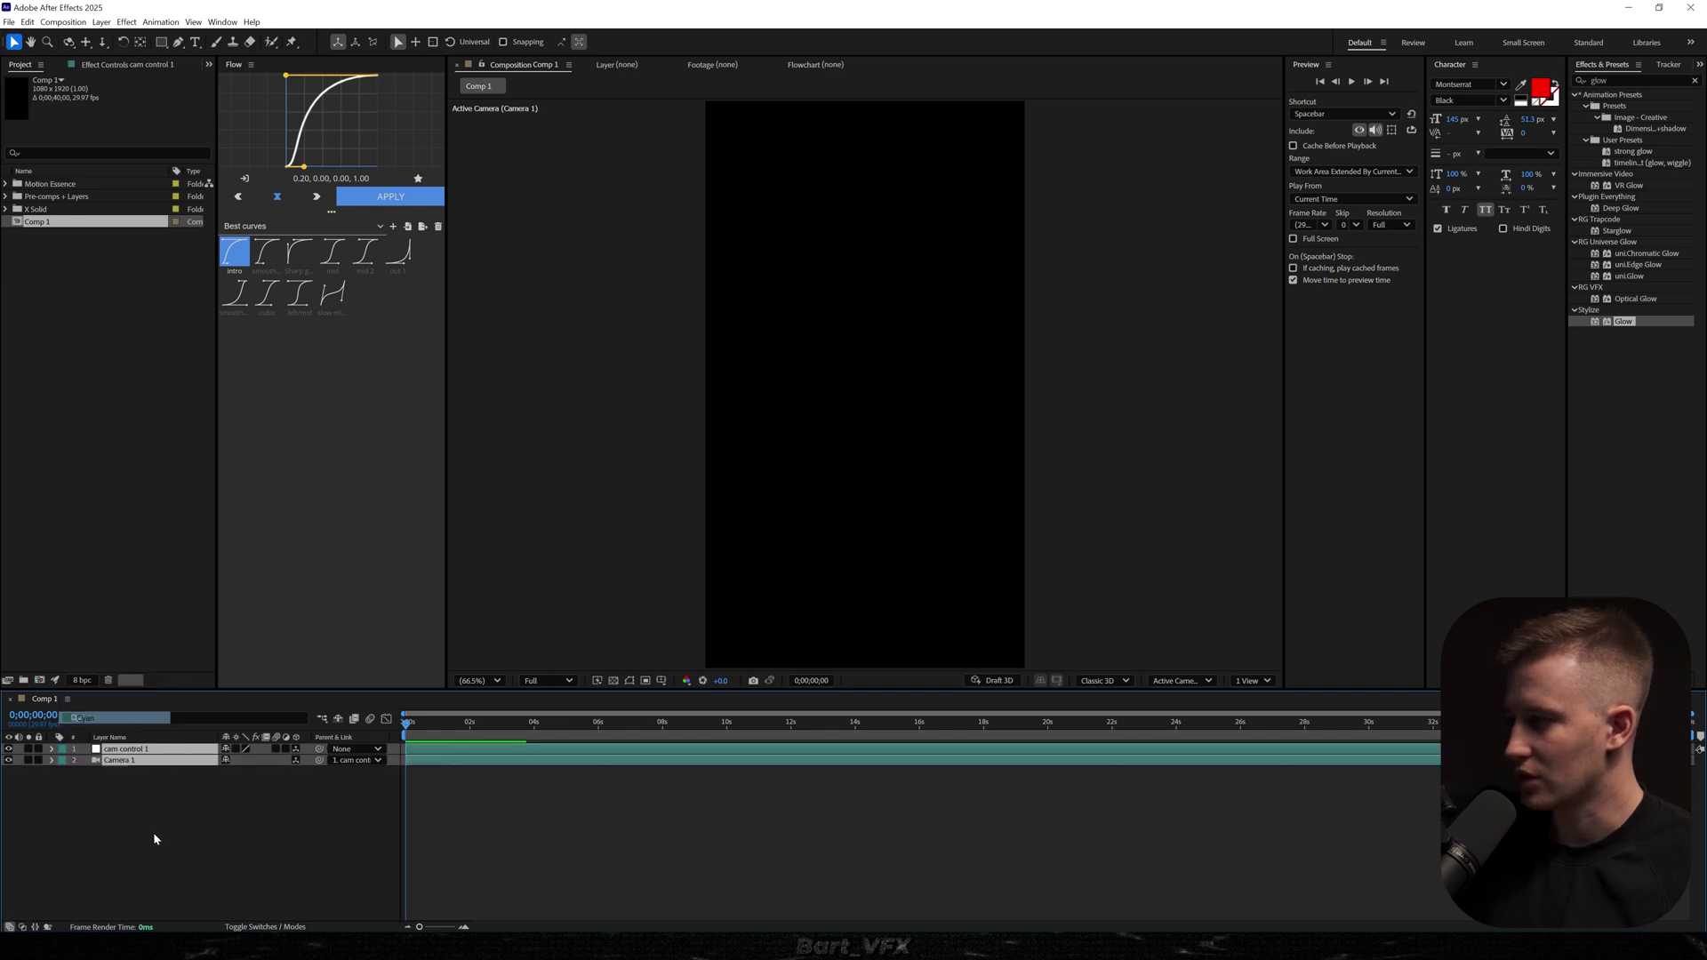
Step: Add a text layer reading "1st scene" with a white FFFFFF fill, centred in the frame
{"action": "left_click", "coordinate": [152, 839]}
{"action": "key", "text": "ctrl+t"}
{"action": "left_click", "coordinate": [812, 392]}
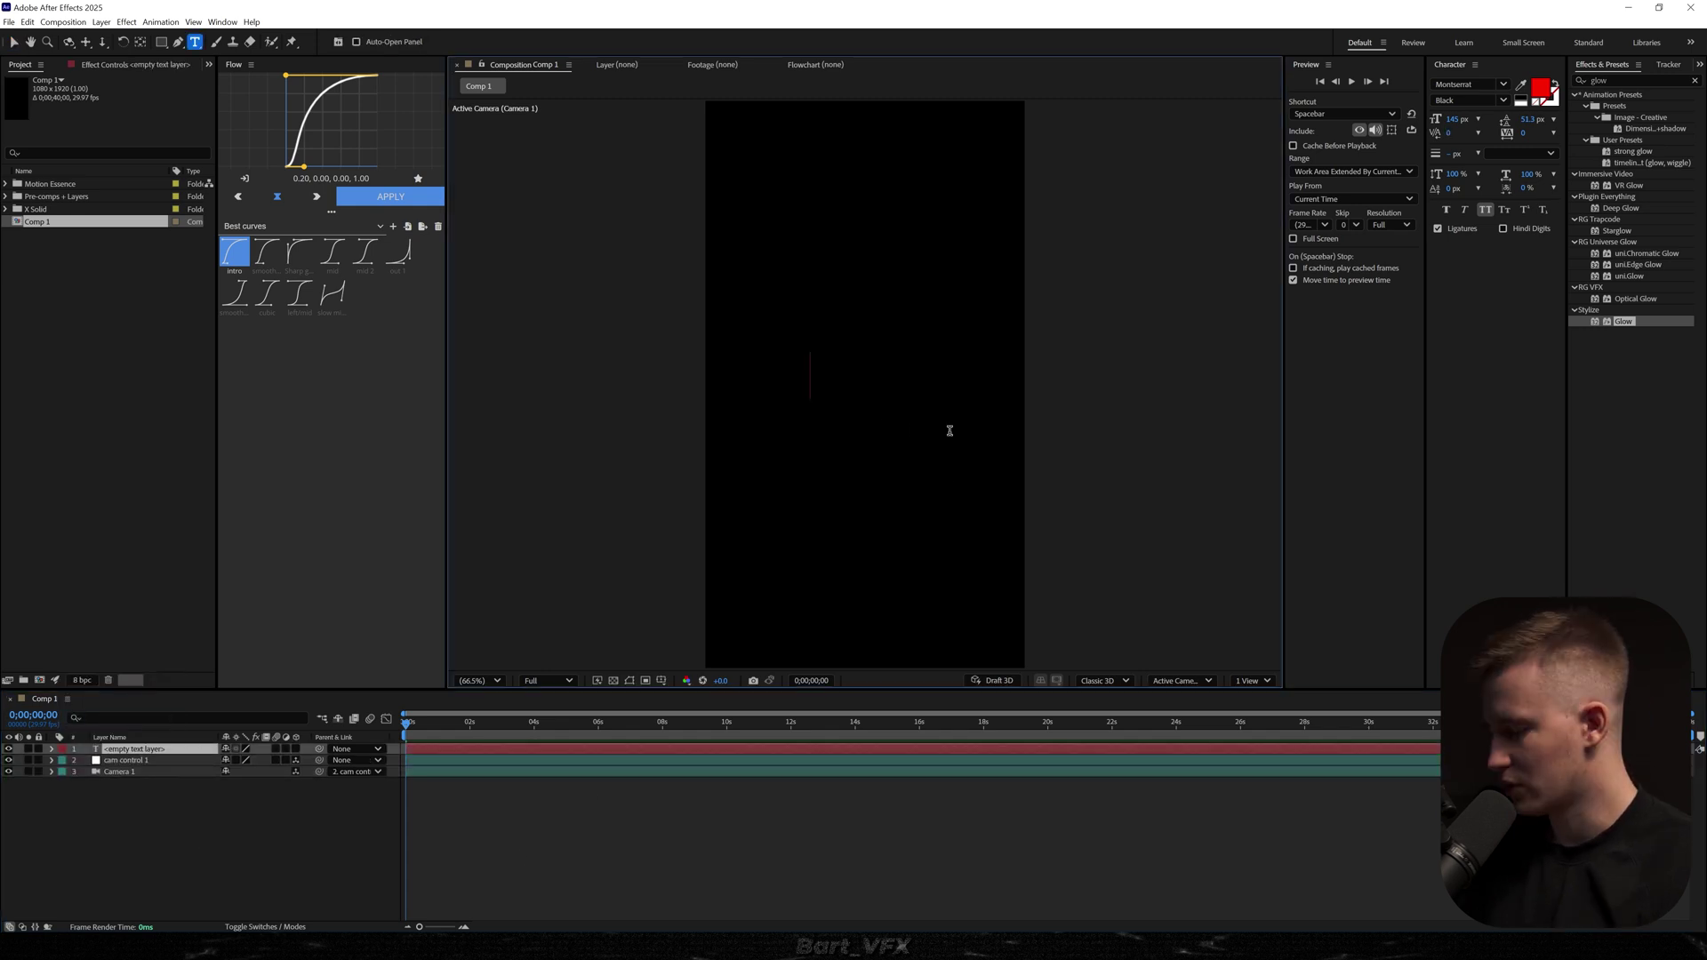
{"action": "type", "text": "1st scene"}
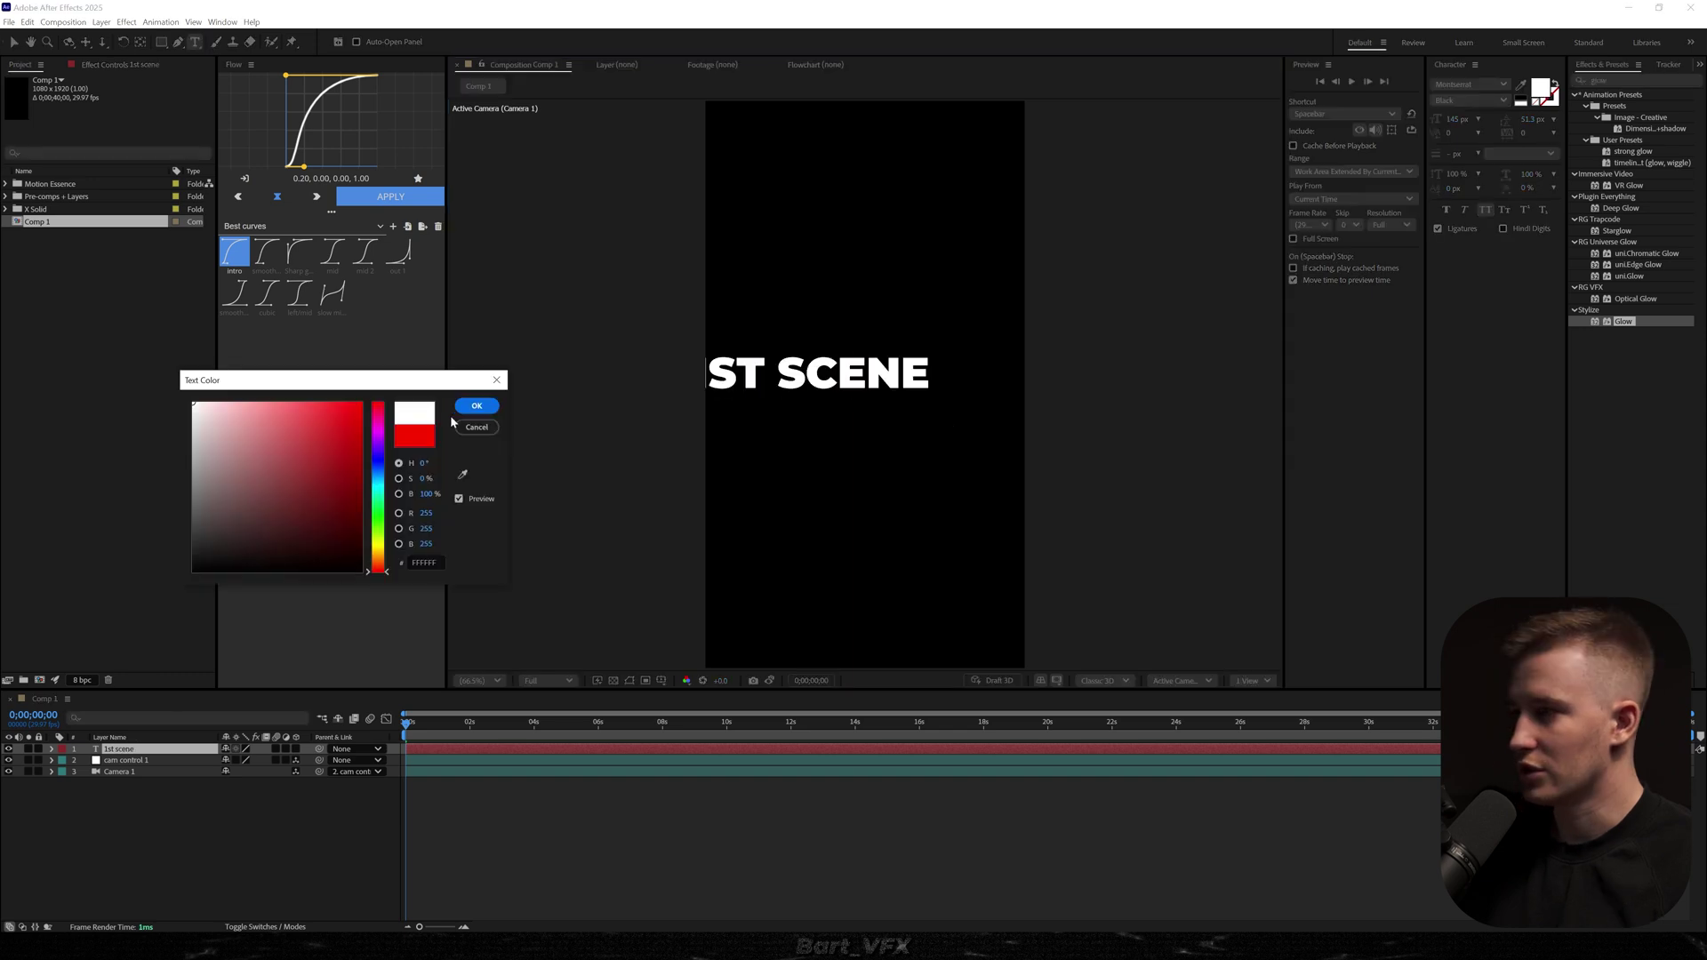
{"action": "left_click", "coordinate": [477, 406]}
{"action": "left_click", "coordinate": [514, 806]}
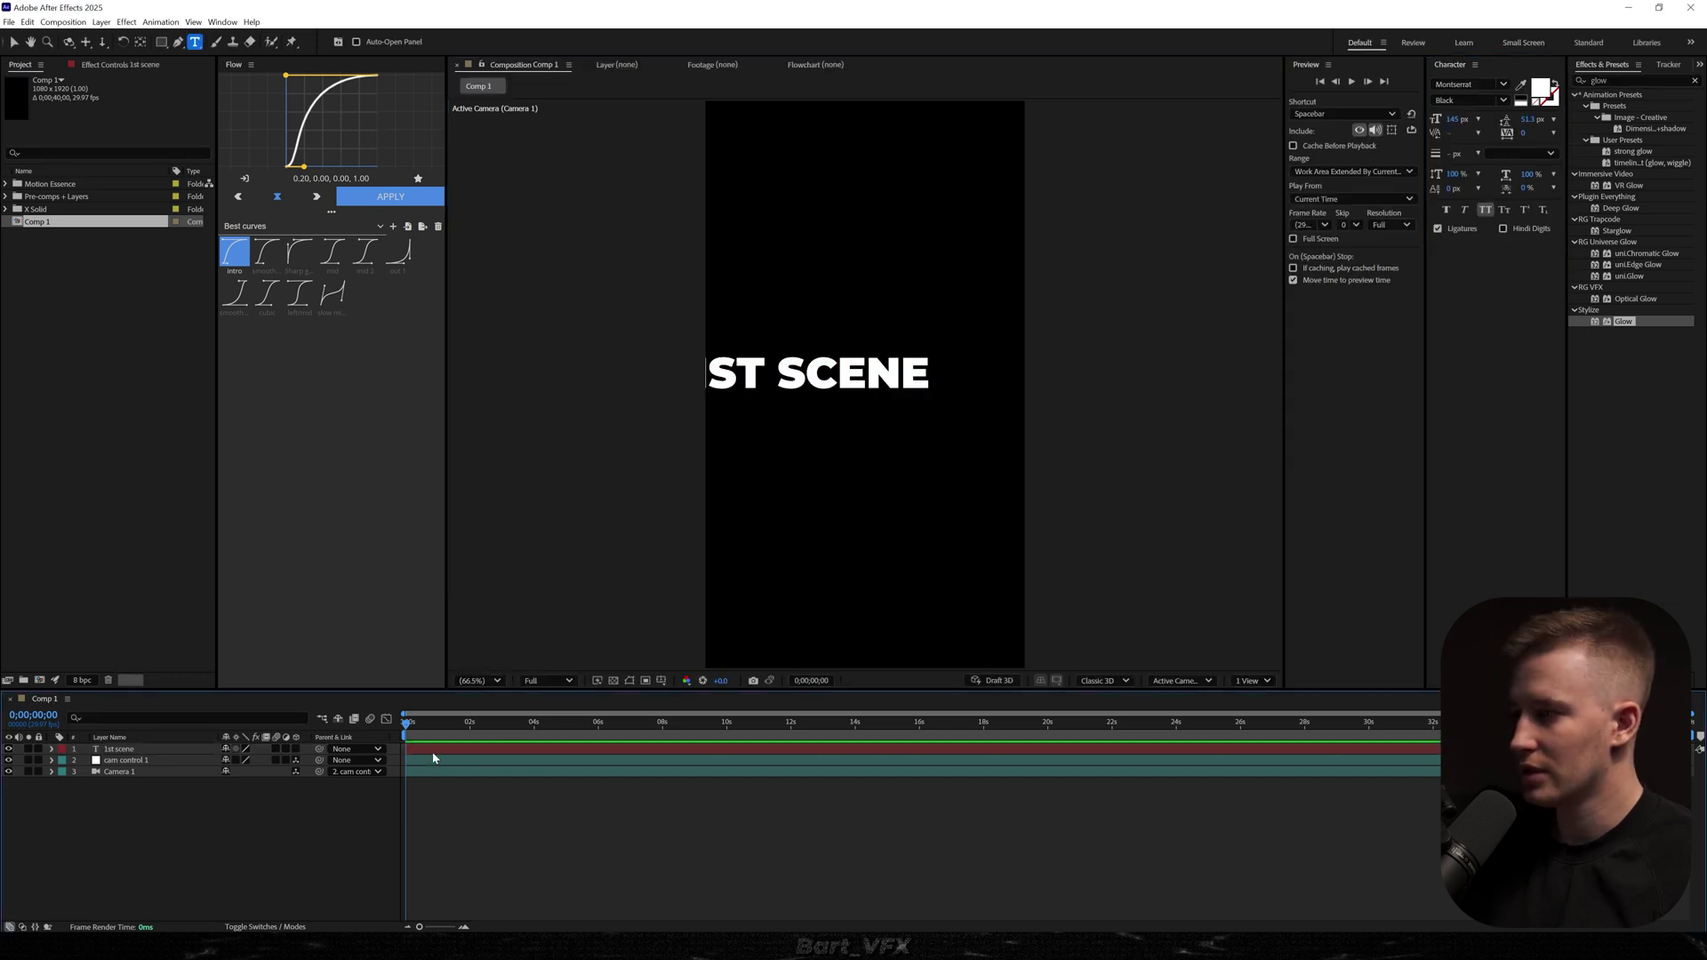
{"action": "left_click", "coordinate": [583, 760]}
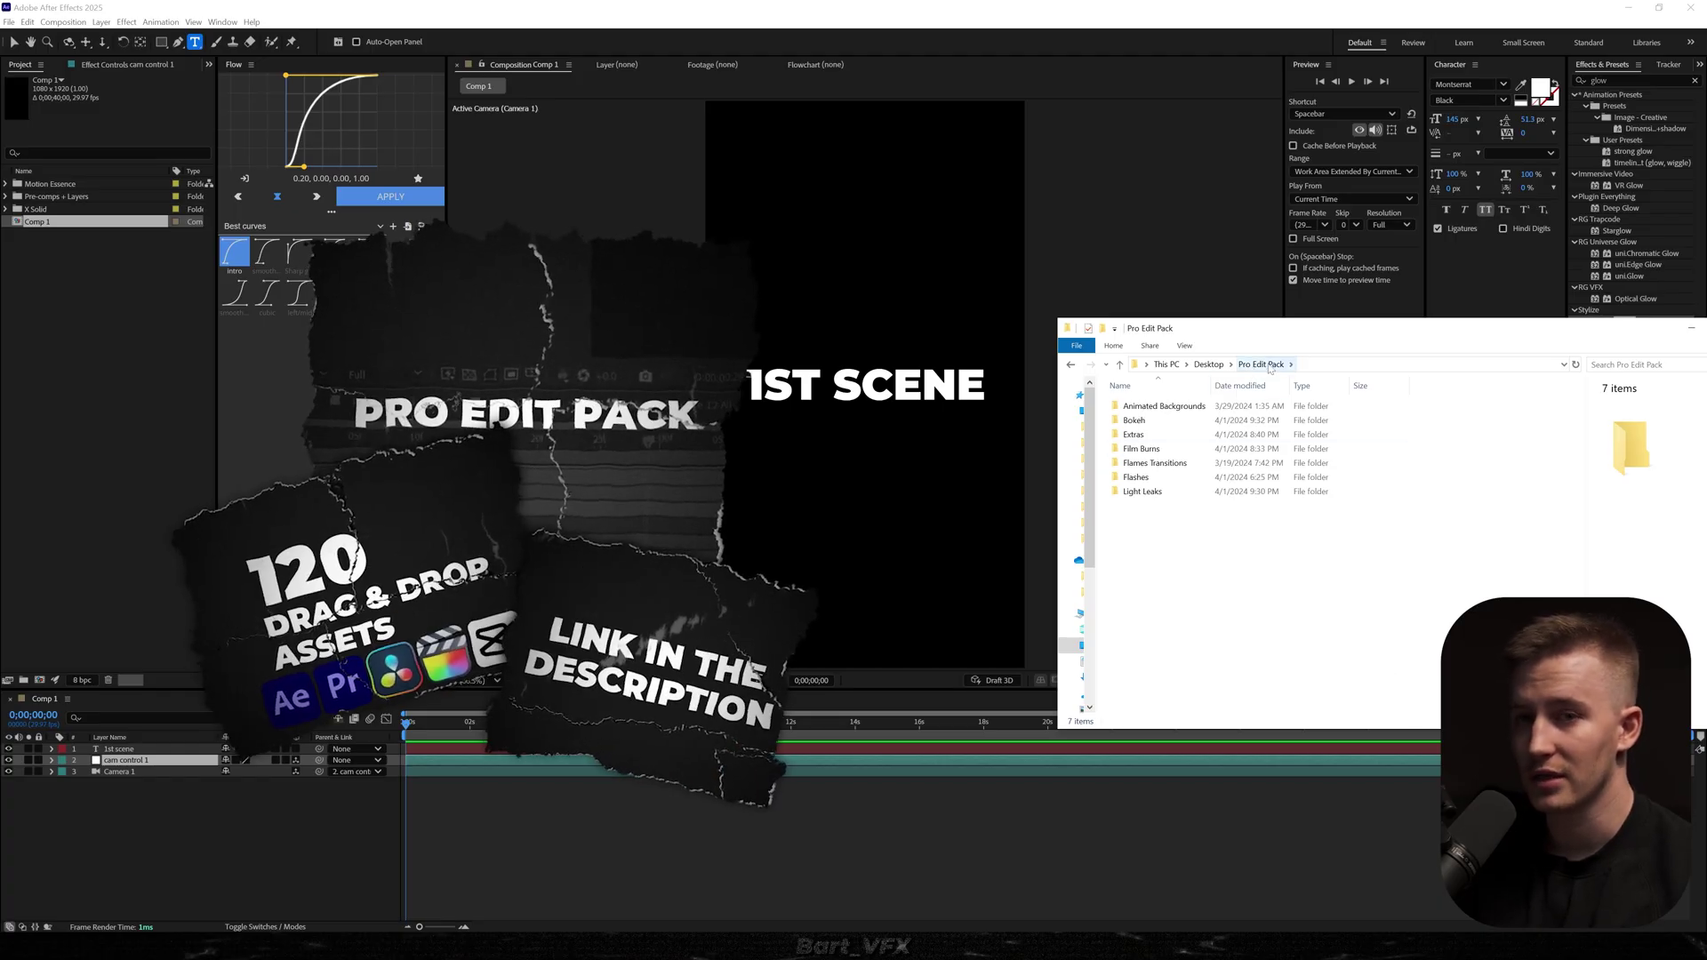
Step: Add the Black BG 3 (HD) video from the Pro Edit Pack's Animated Backgrounds, 1 Shadow Grid, HD, Black folder to the timeline
{"action": "double_click", "coordinate": [1148, 407]}
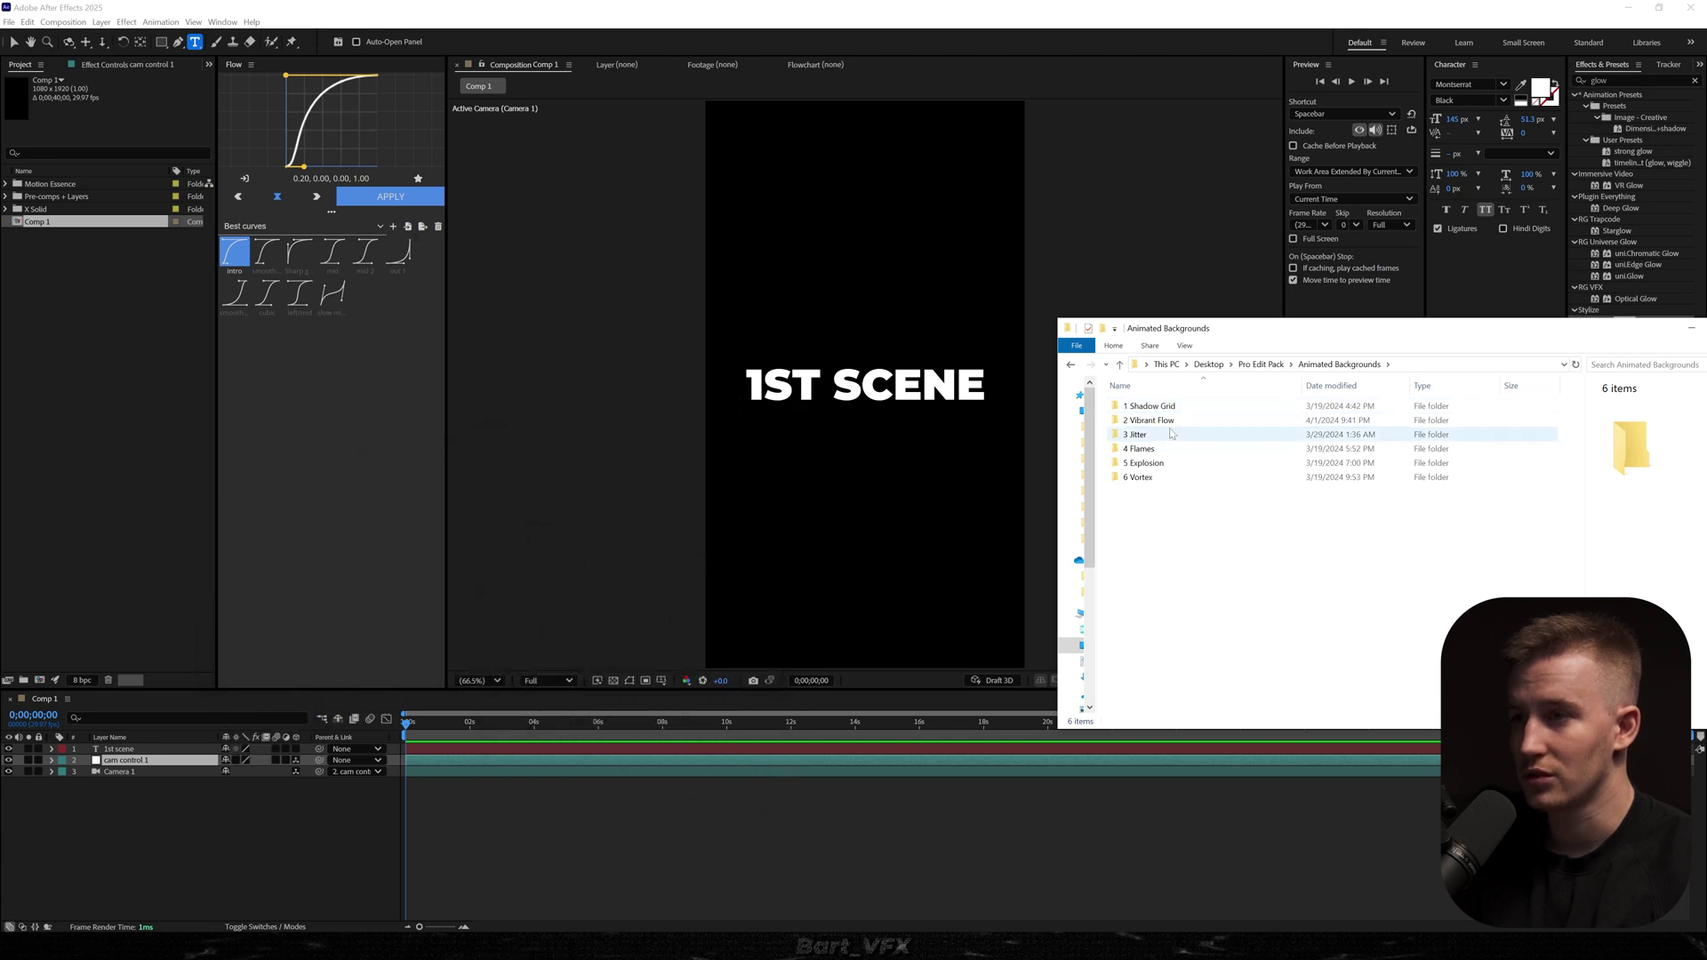
{"action": "double_click", "coordinate": [1147, 406]}
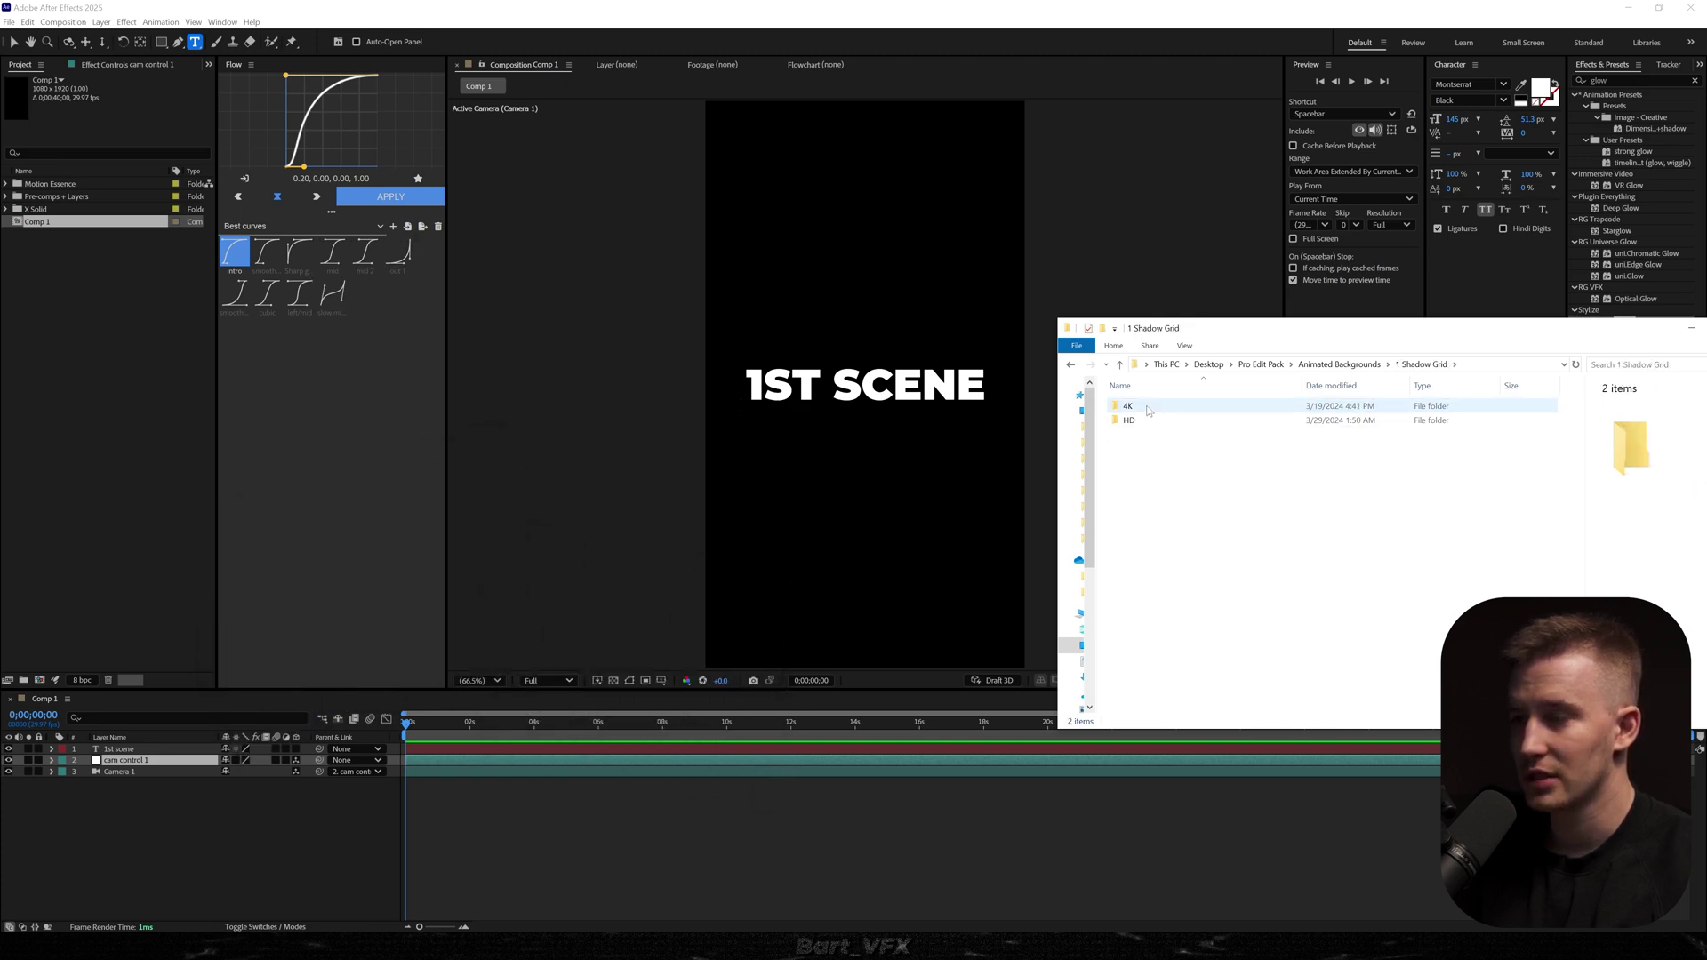
{"action": "double_click", "coordinate": [1154, 419]}
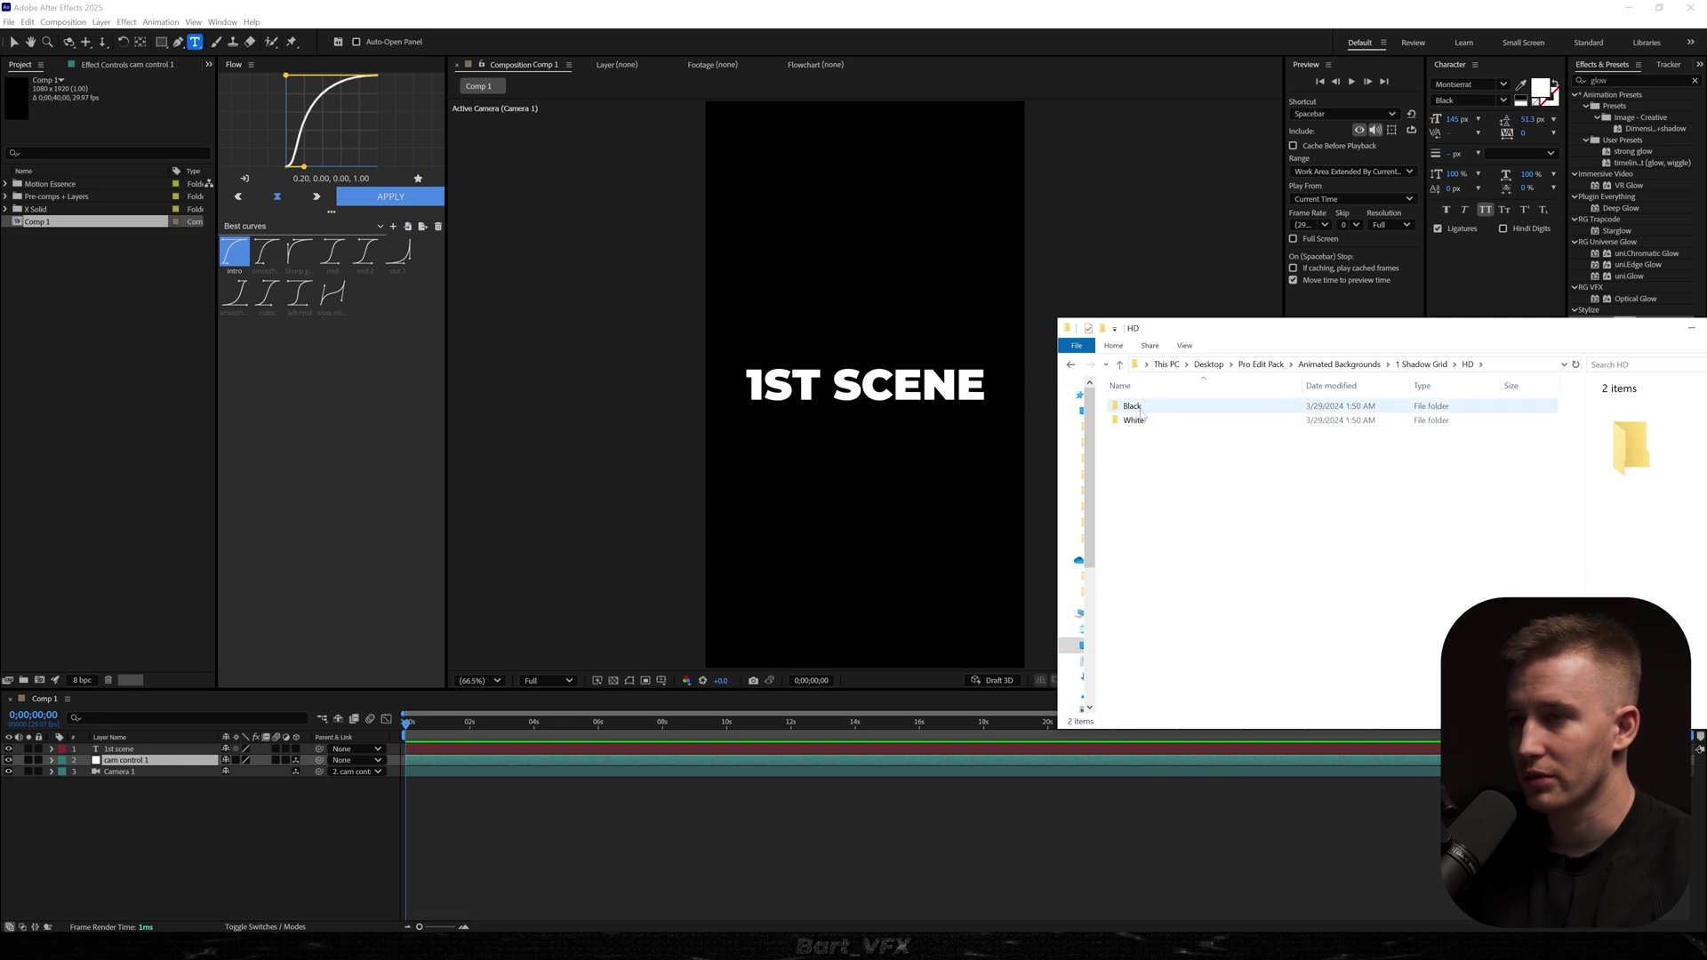
{"action": "double_click", "coordinate": [1142, 409]}
{"action": "left_click", "coordinate": [1300, 422]}
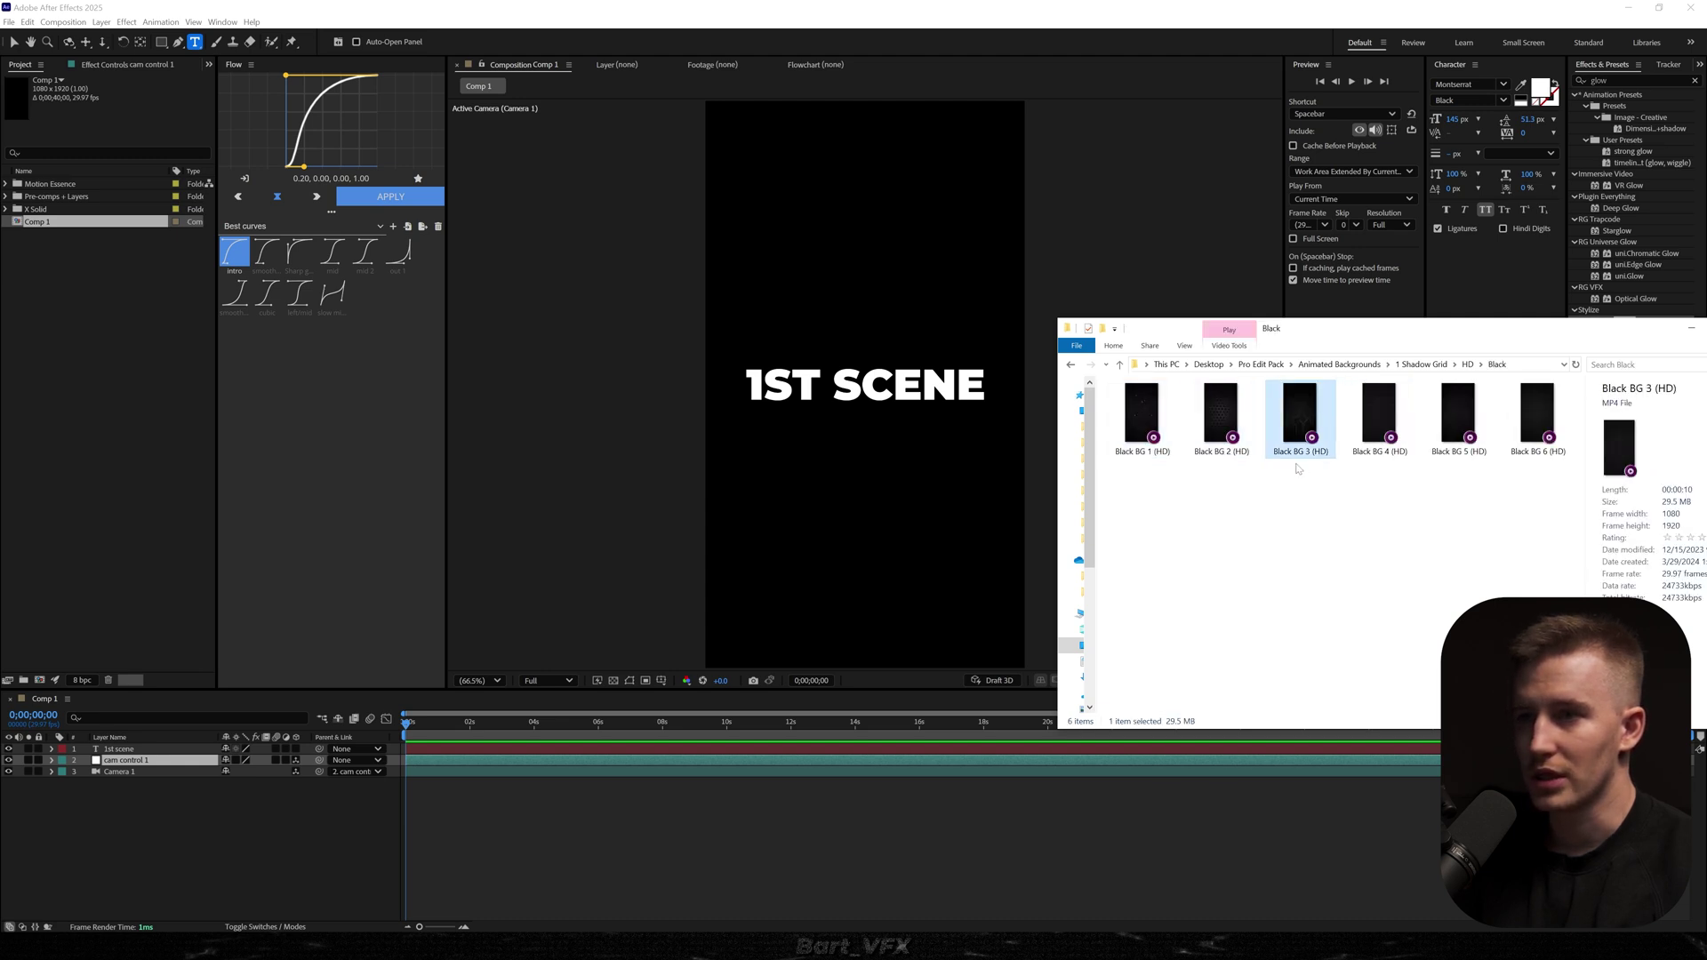
{"action": "left_click_drag", "start_coordinate": [1294, 422], "coordinate": [707, 698]}
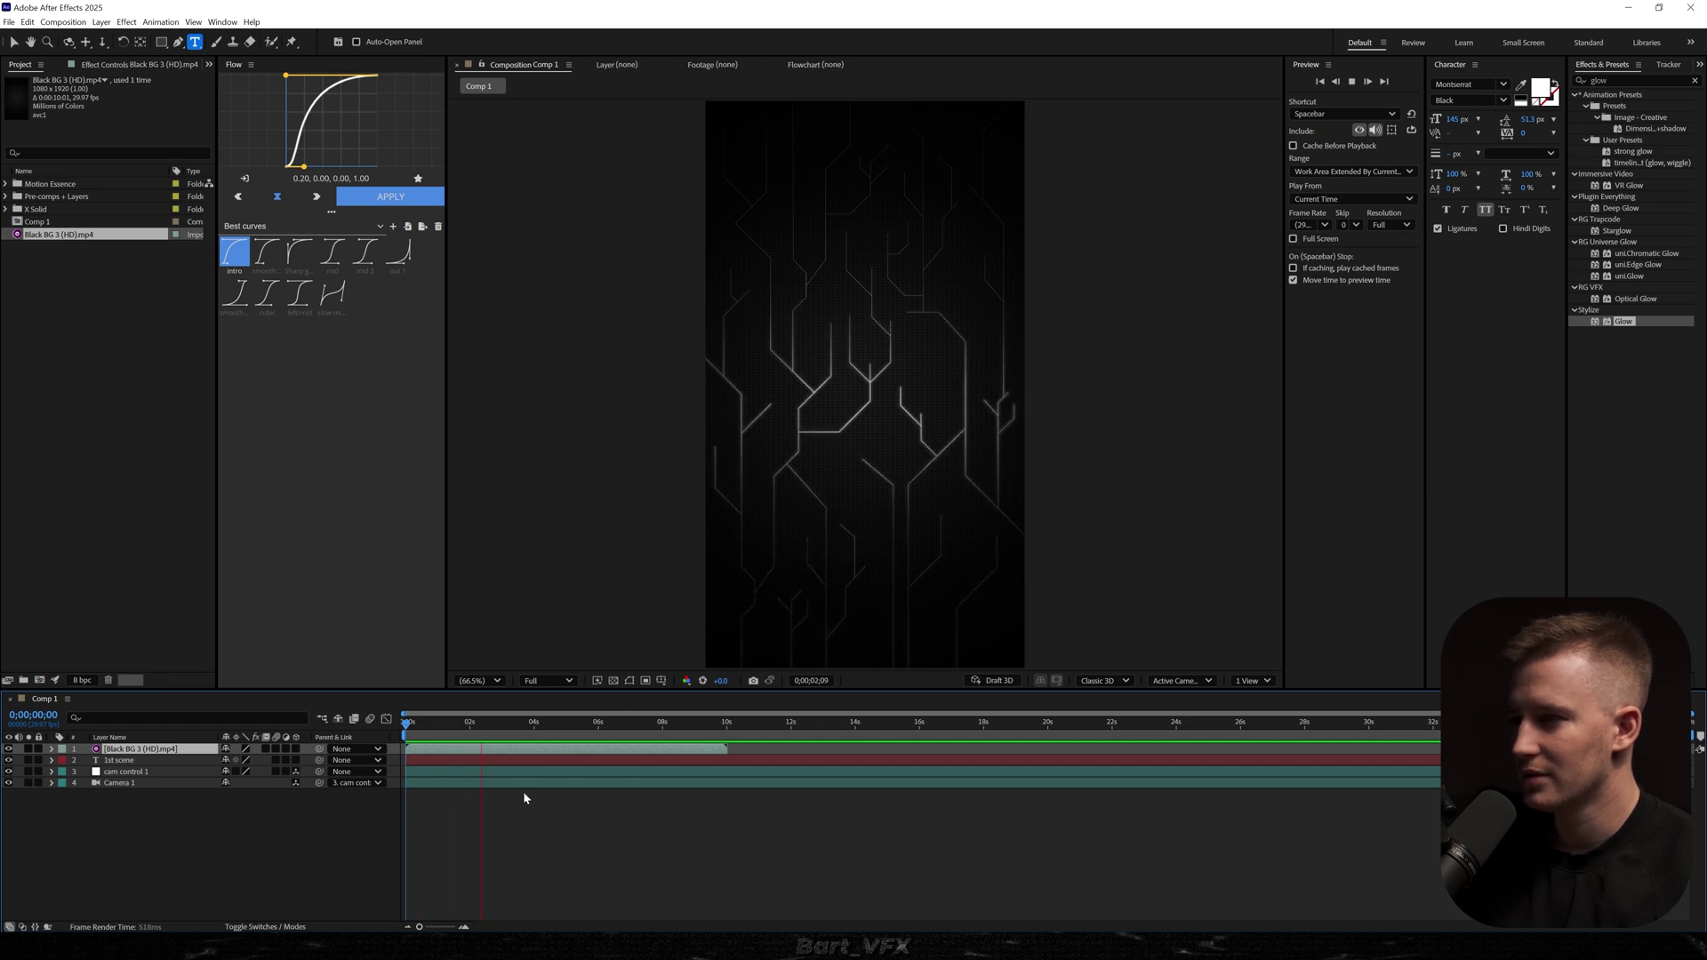
Step: Add the Black BG 1 (HD) video as the top layer, starting a little before two seconds
{"action": "key", "text": "alt+Tab"}
{"action": "left_click_drag", "start_coordinate": [1143, 412], "coordinate": [471, 729]}
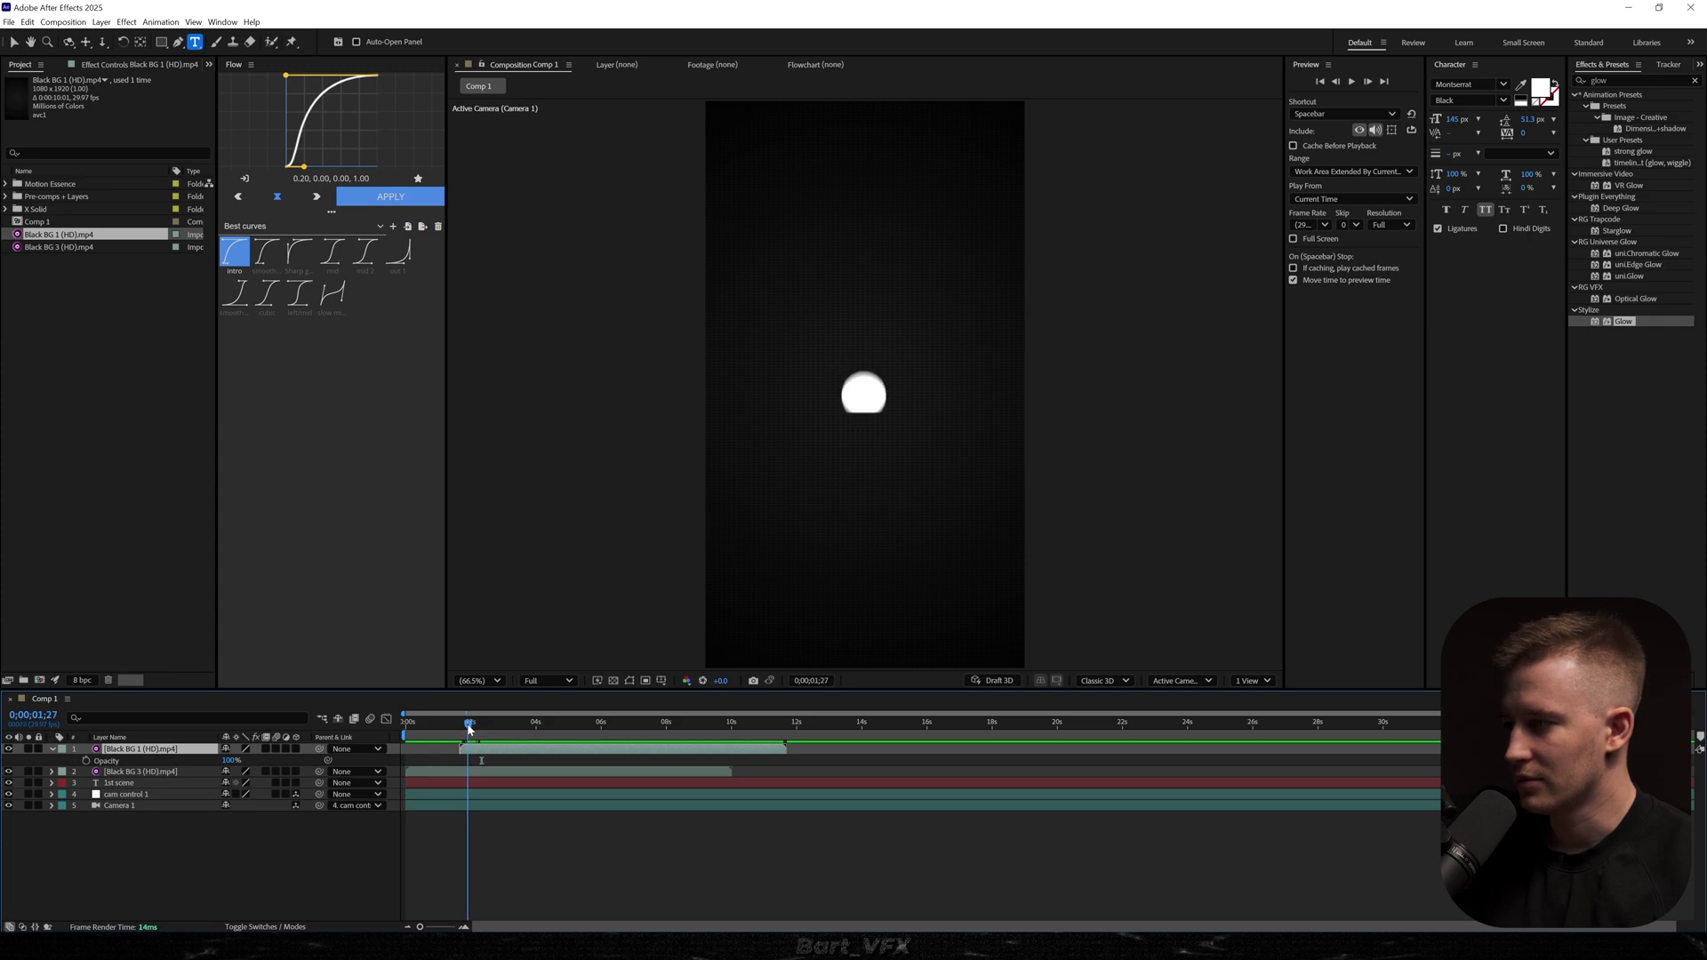
Step: Try fading in the Black BG 1 layer with opacity keyframes from 0% at 0;00;01;20 to 100% at 0;00;01;27, and preview it
{"action": "left_click", "coordinate": [86, 760]}
{"action": "key", "text": "i"}
{"action": "left_click_drag", "start_coordinate": [229, 760], "coordinate": [48, 774]}
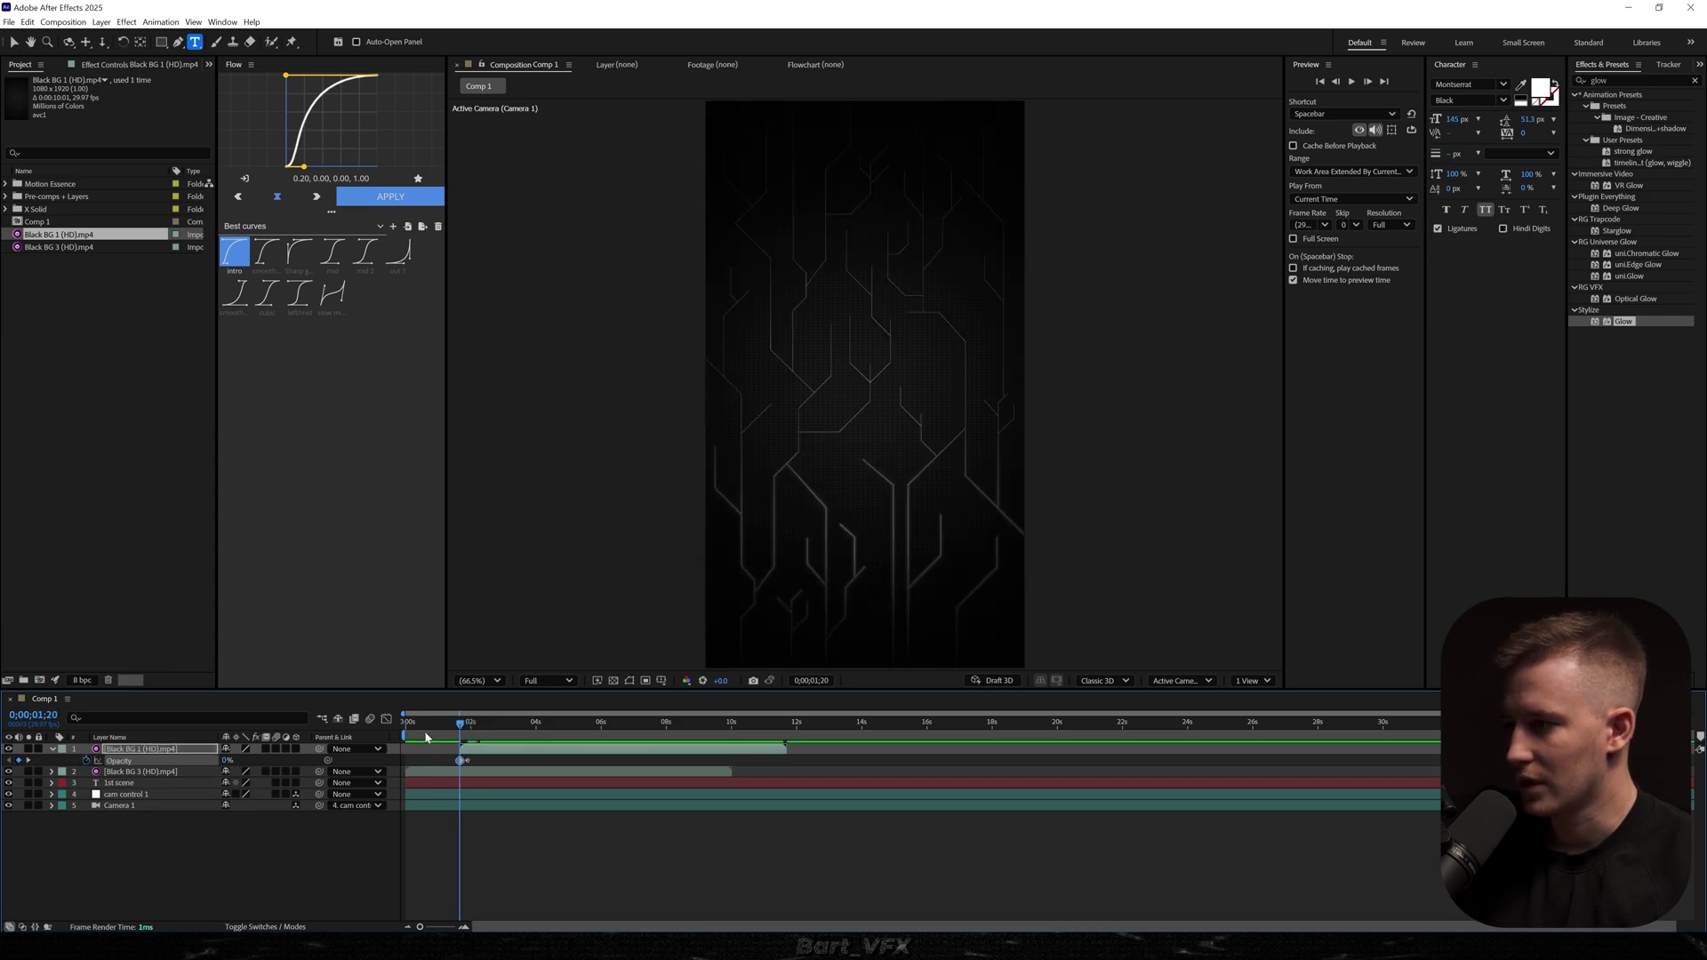
{"action": "left_click", "coordinate": [406, 724]}
{"action": "key", "text": "space"}
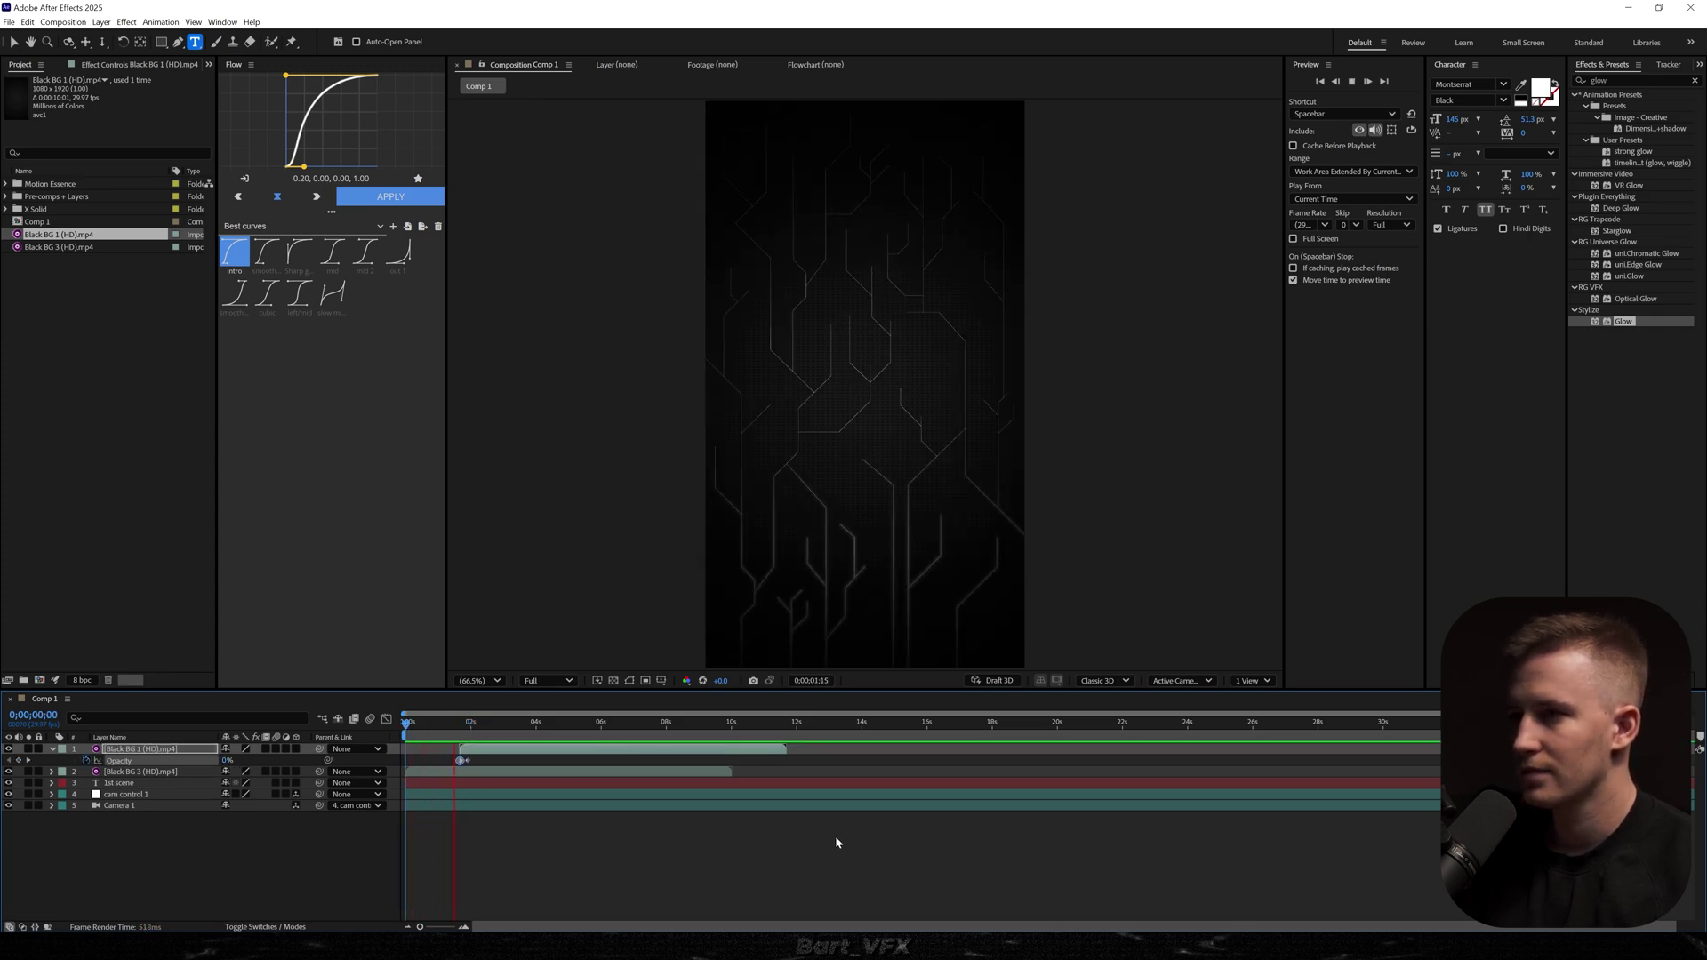
{"action": "key", "text": "space"}
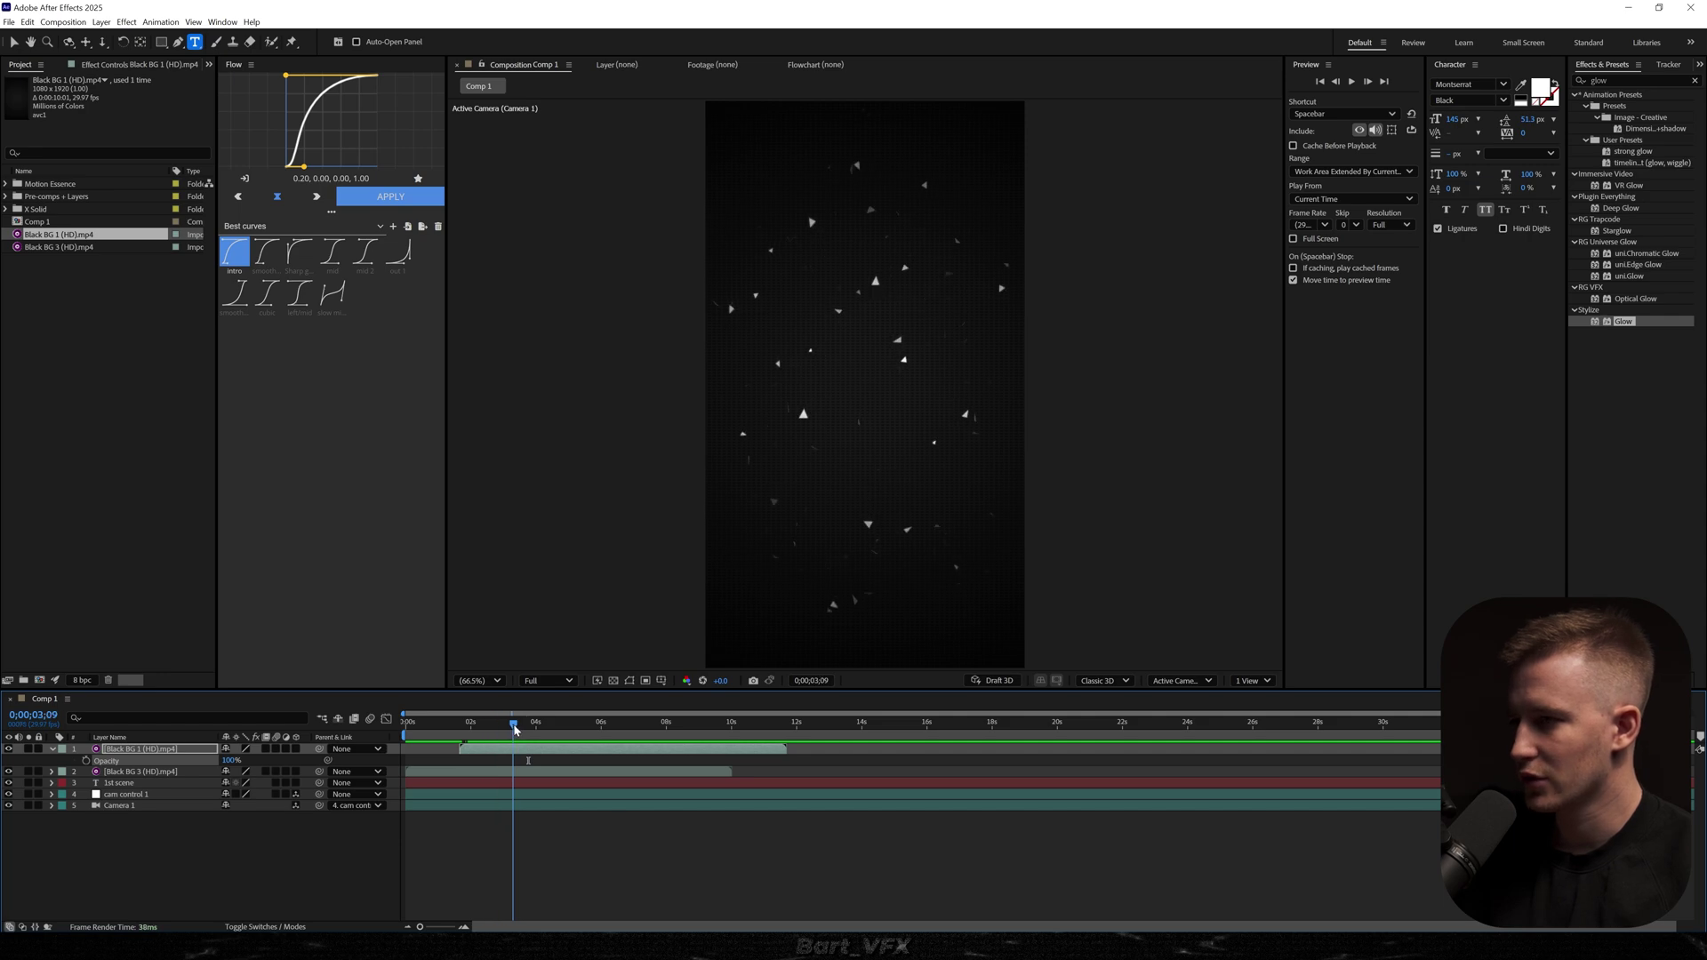
Step: Trim the starts of both backgrounds, Black BG 1 to 0;00;03;03, and move the two layers below the 1st scene text
{"action": "left_click", "coordinate": [500, 750]}
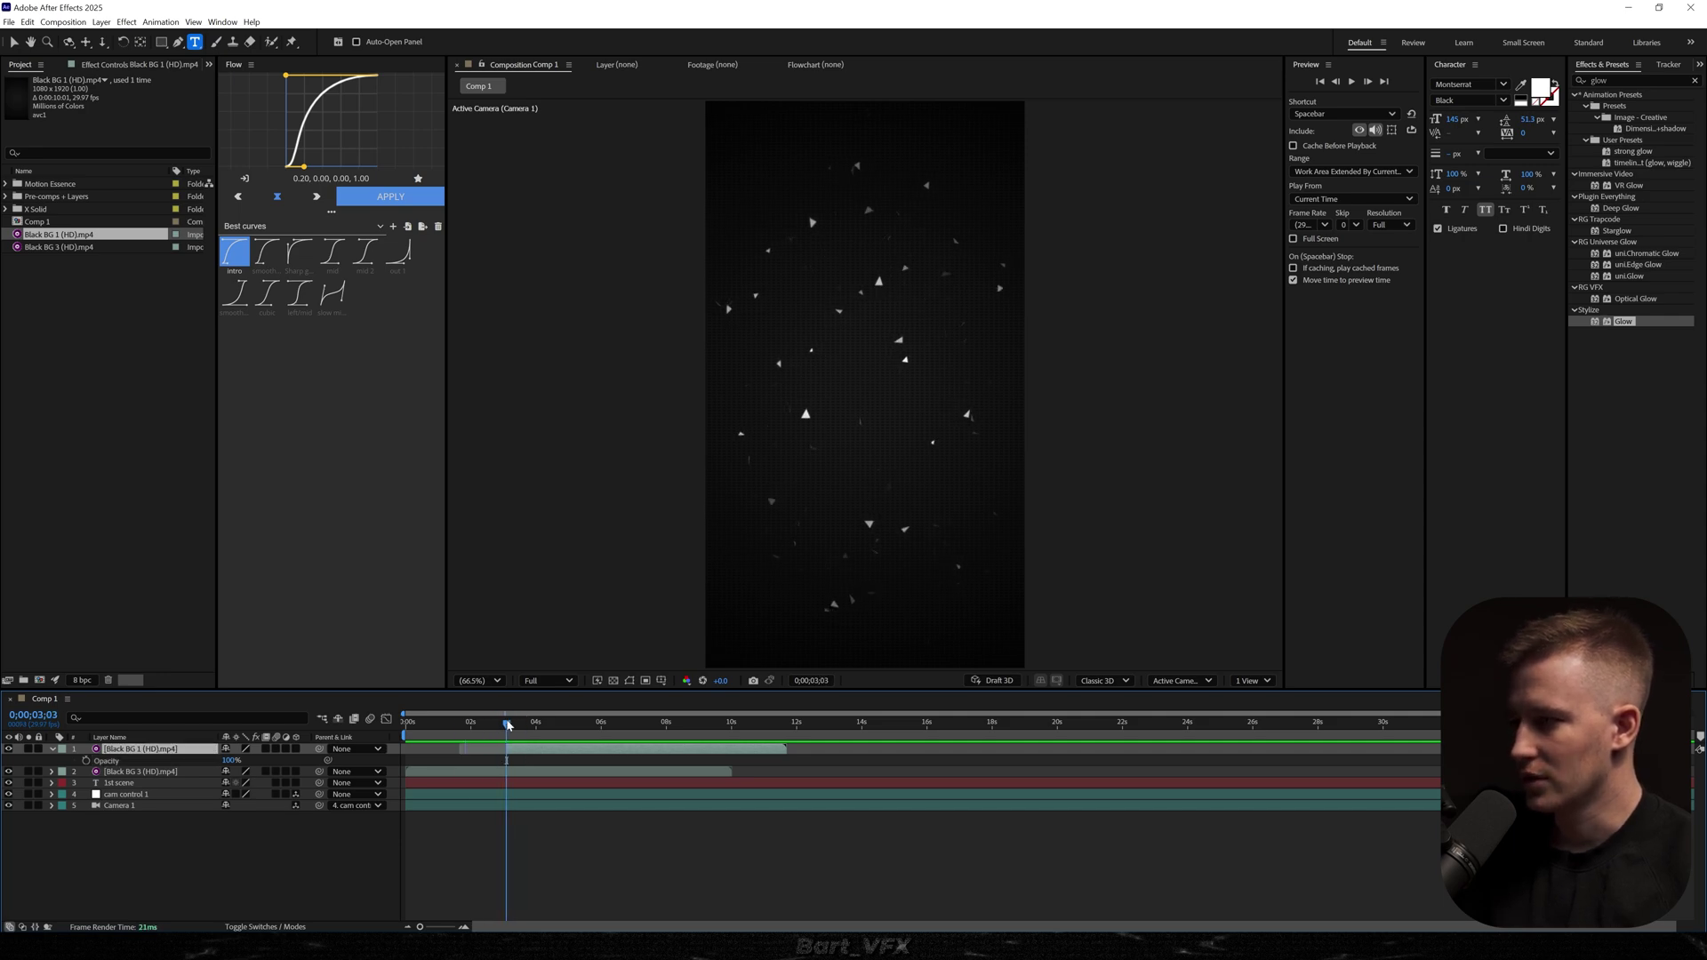
{"action": "left_click_drag", "start_coordinate": [538, 727], "coordinate": [460, 733]}
{"action": "left_click", "coordinate": [457, 771]}
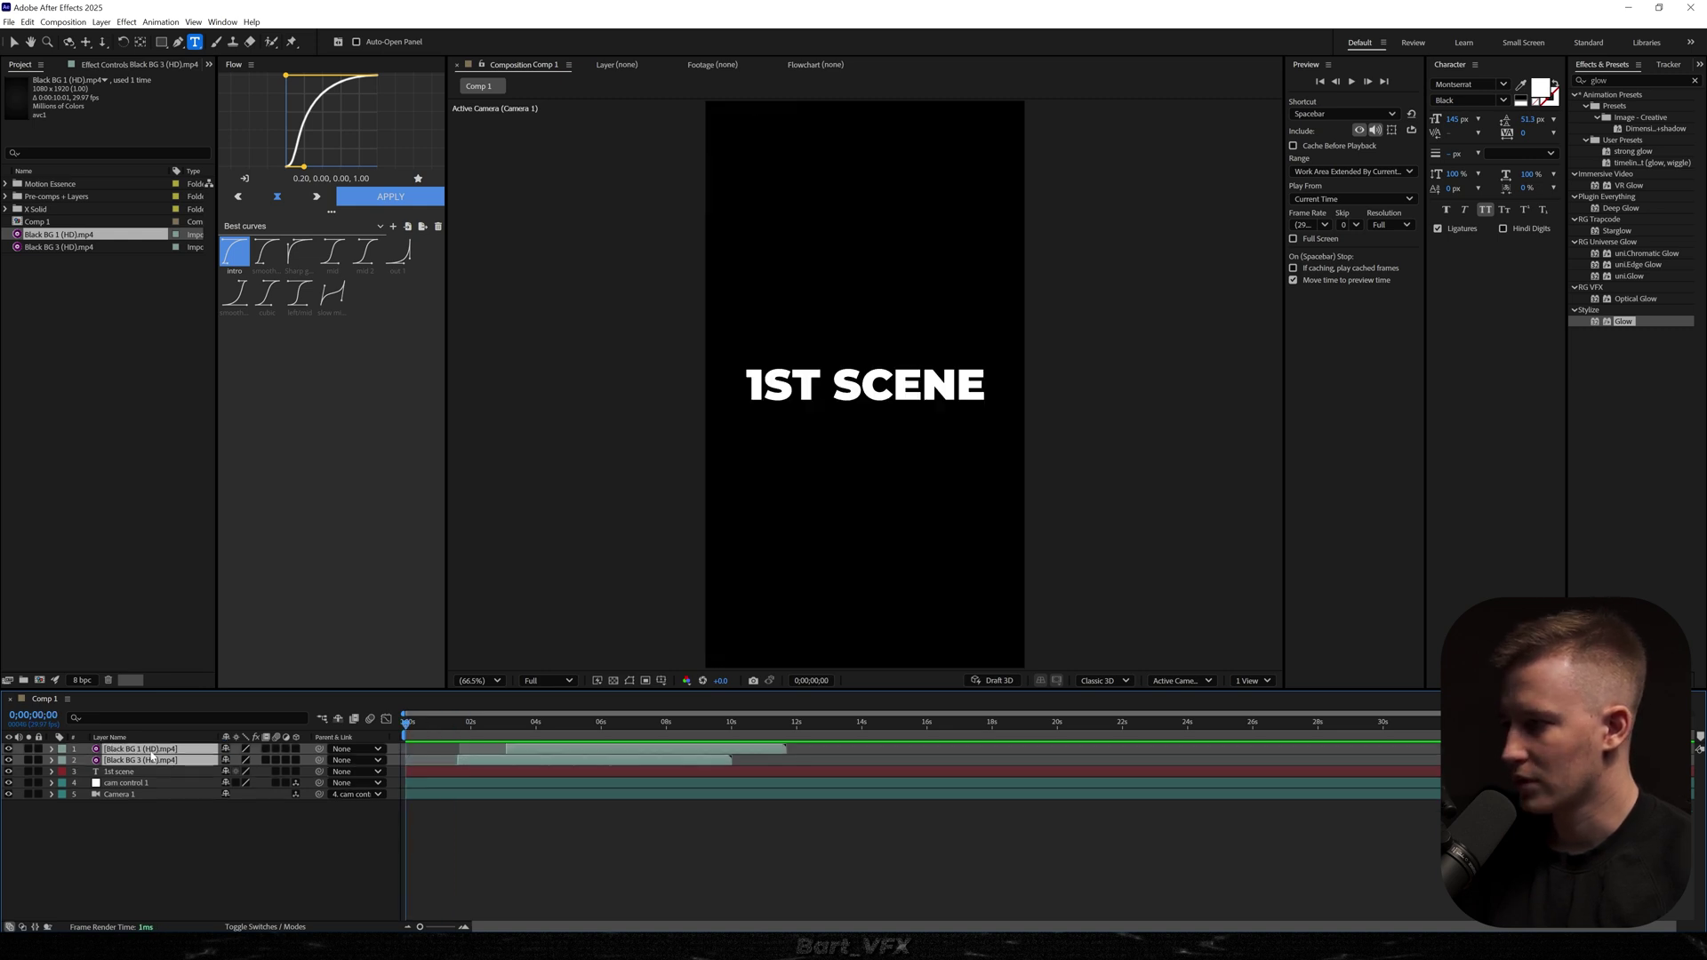
{"action": "left_click_drag", "start_coordinate": [153, 760], "coordinate": [157, 782]}
{"action": "key", "text": "v"}
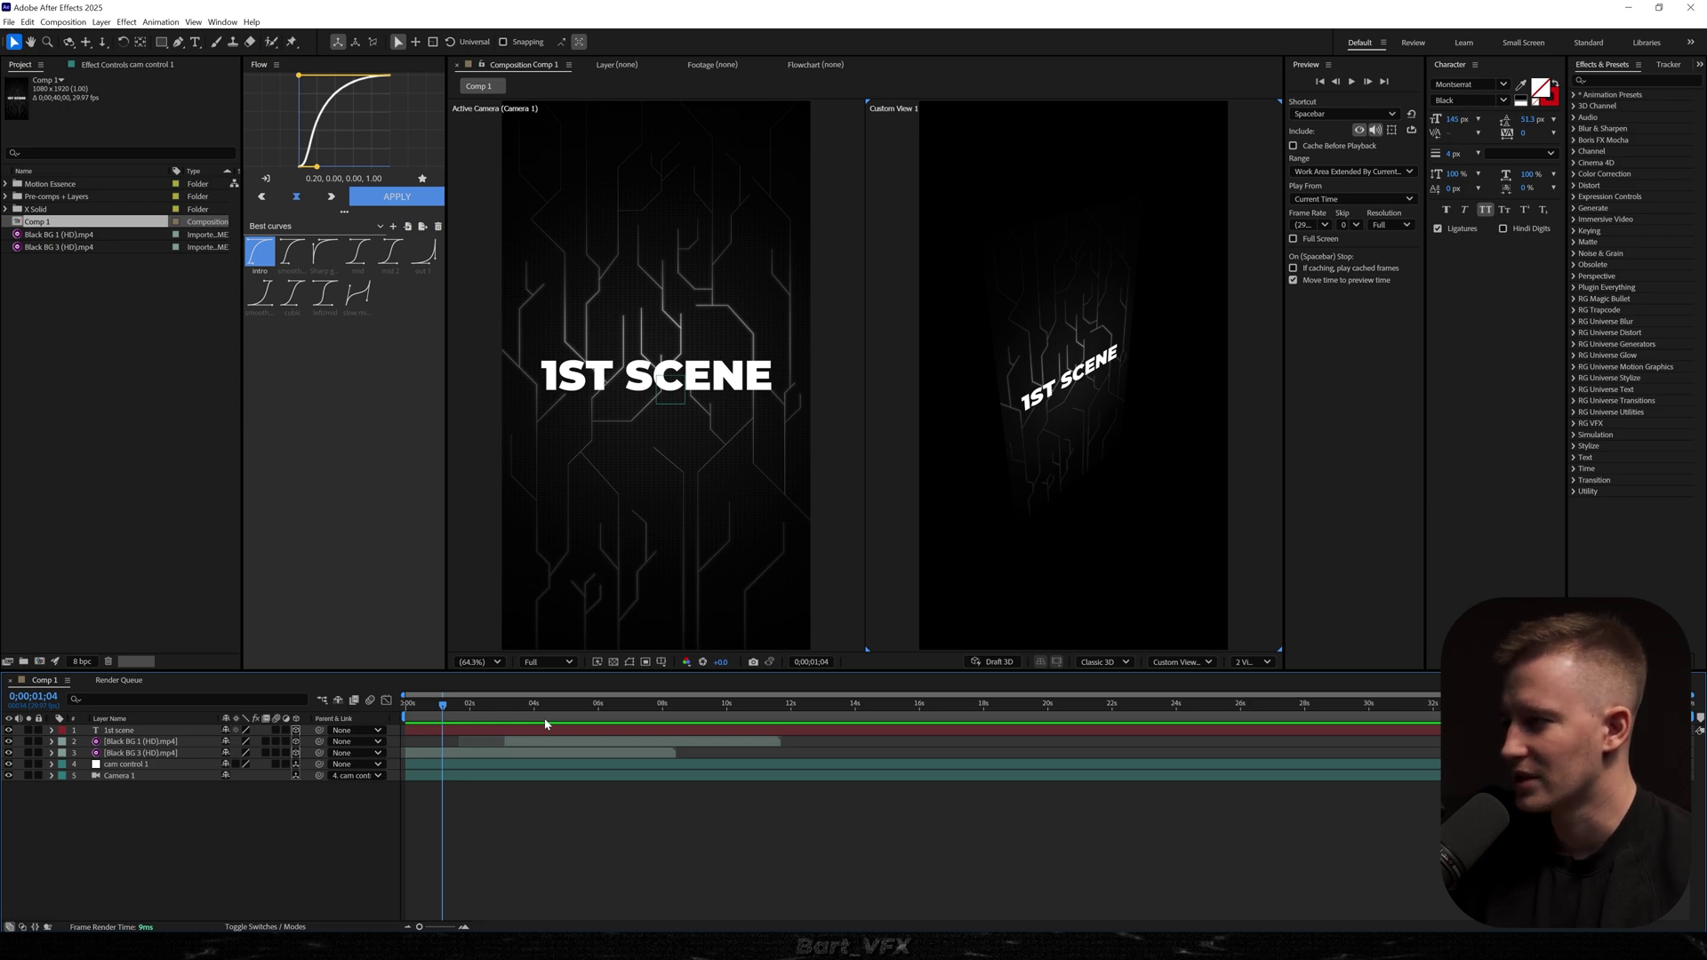
Step: Keyframe the cam control 1 position at 0;00;02;15 and at 0;00;00;00, with Y set to 1560 at the start
{"action": "left_click_drag", "start_coordinate": [480, 714], "coordinate": [485, 712]}
{"action": "left_click", "coordinate": [124, 765]}
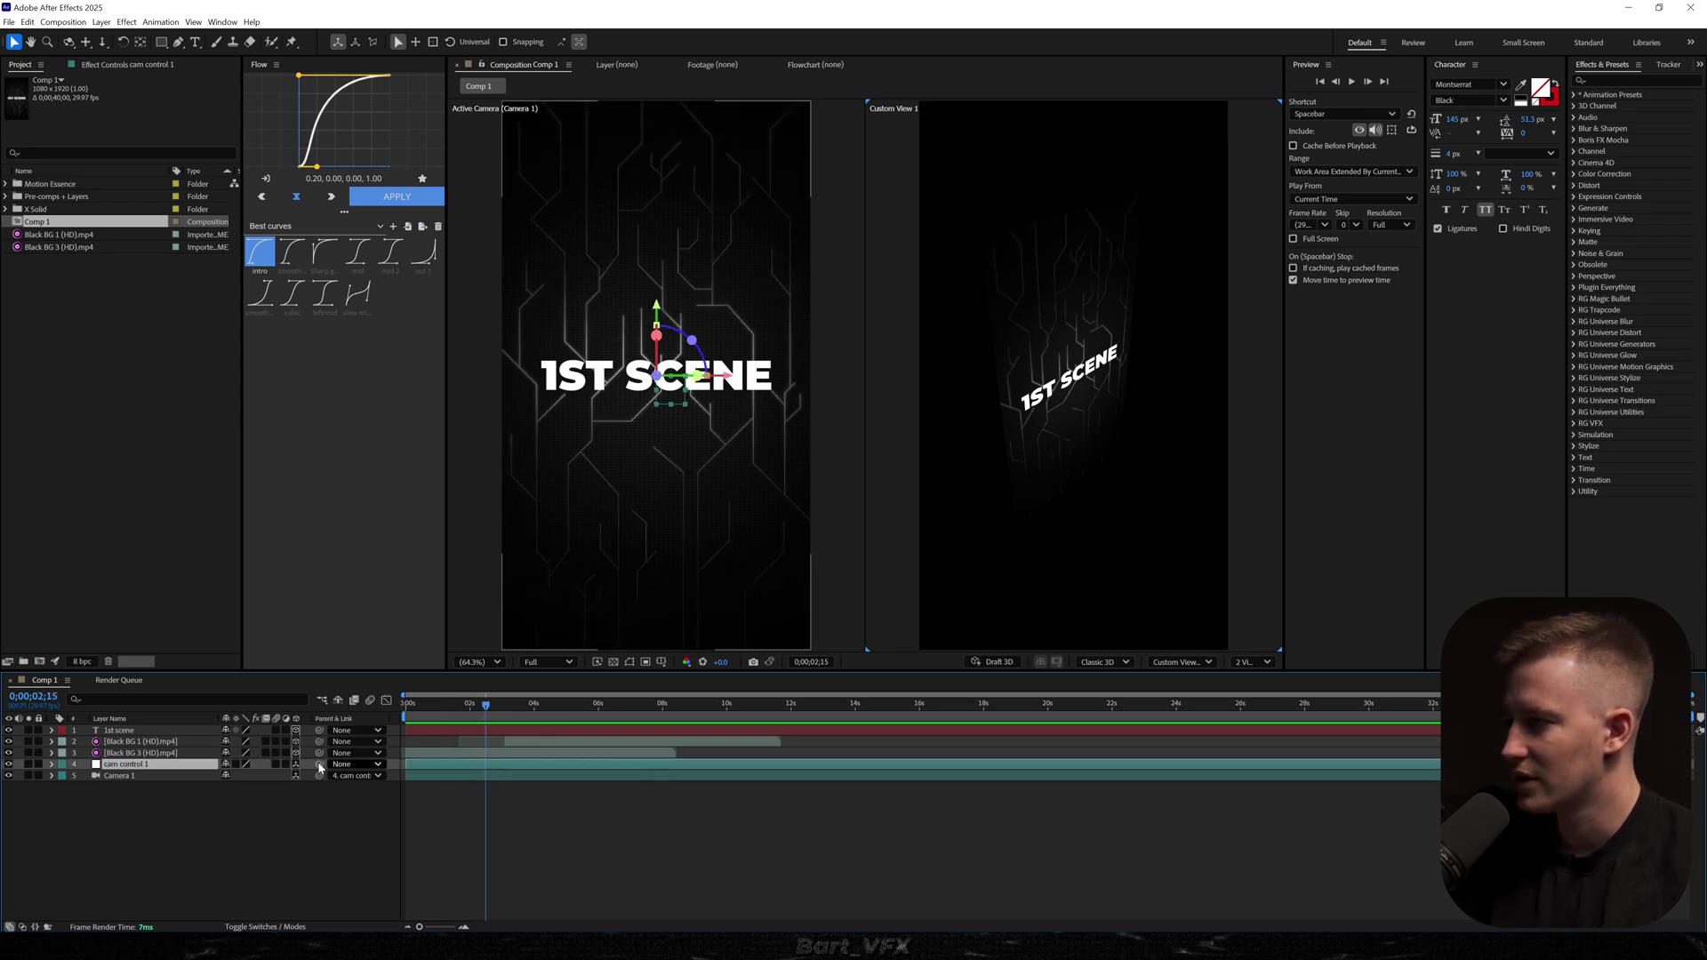
{"action": "left_click", "coordinate": [52, 764]}
{"action": "left_click", "coordinate": [64, 776]}
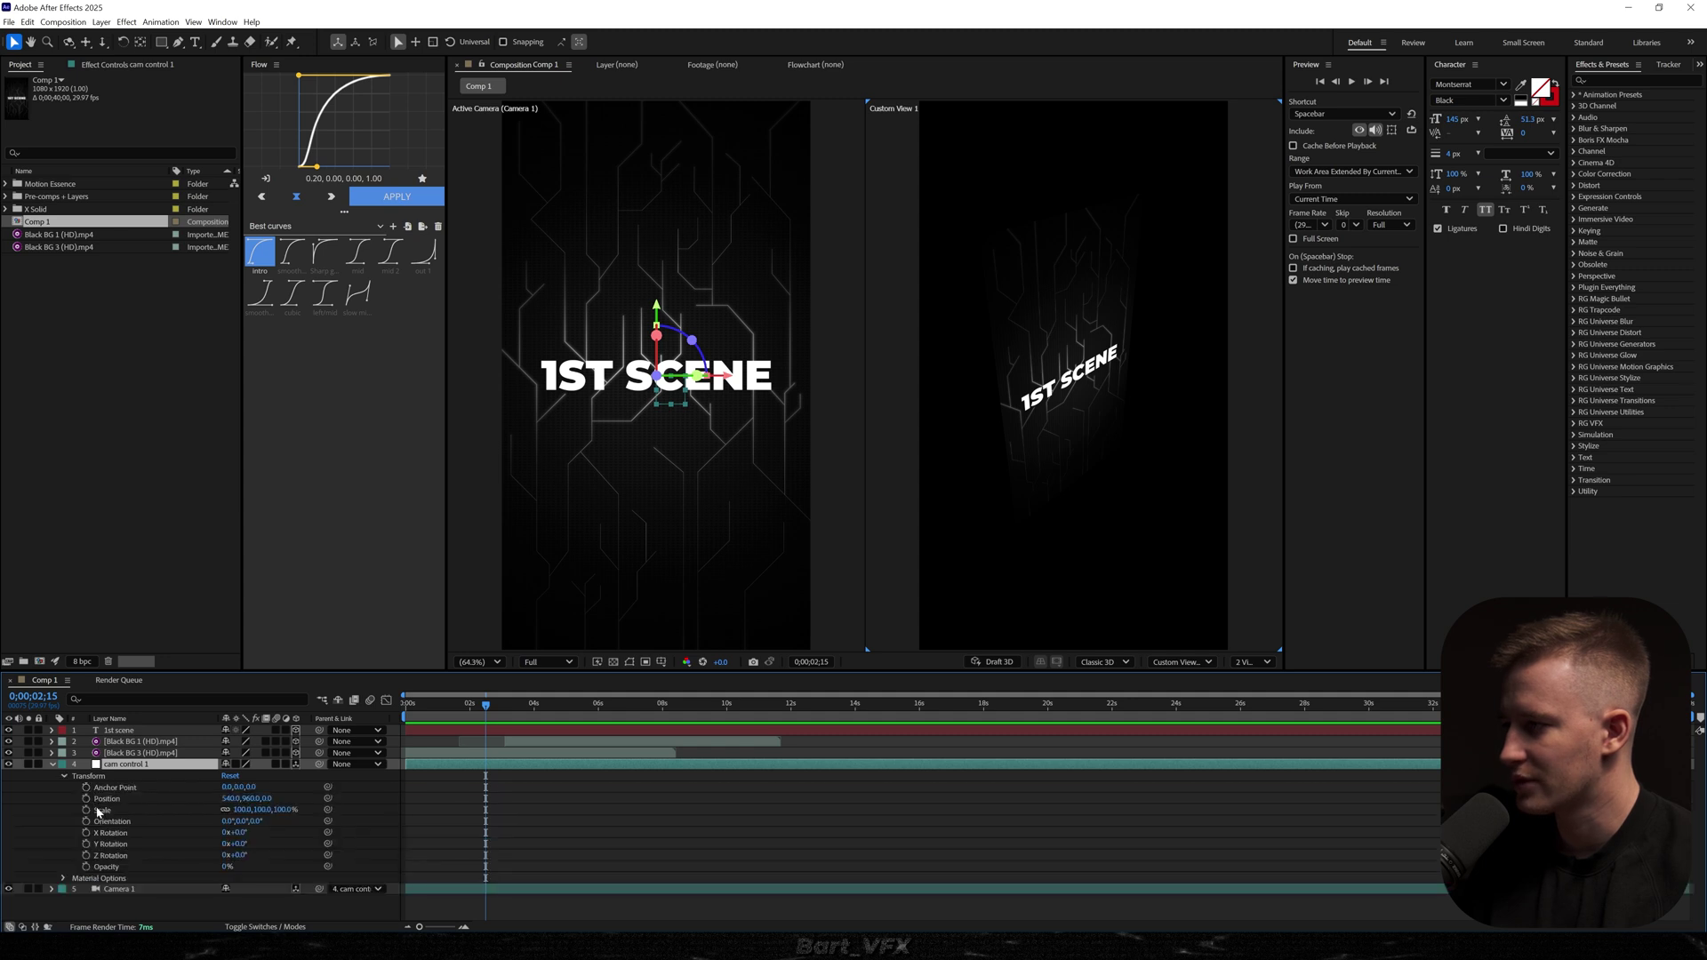
{"action": "left_click", "coordinate": [86, 798]}
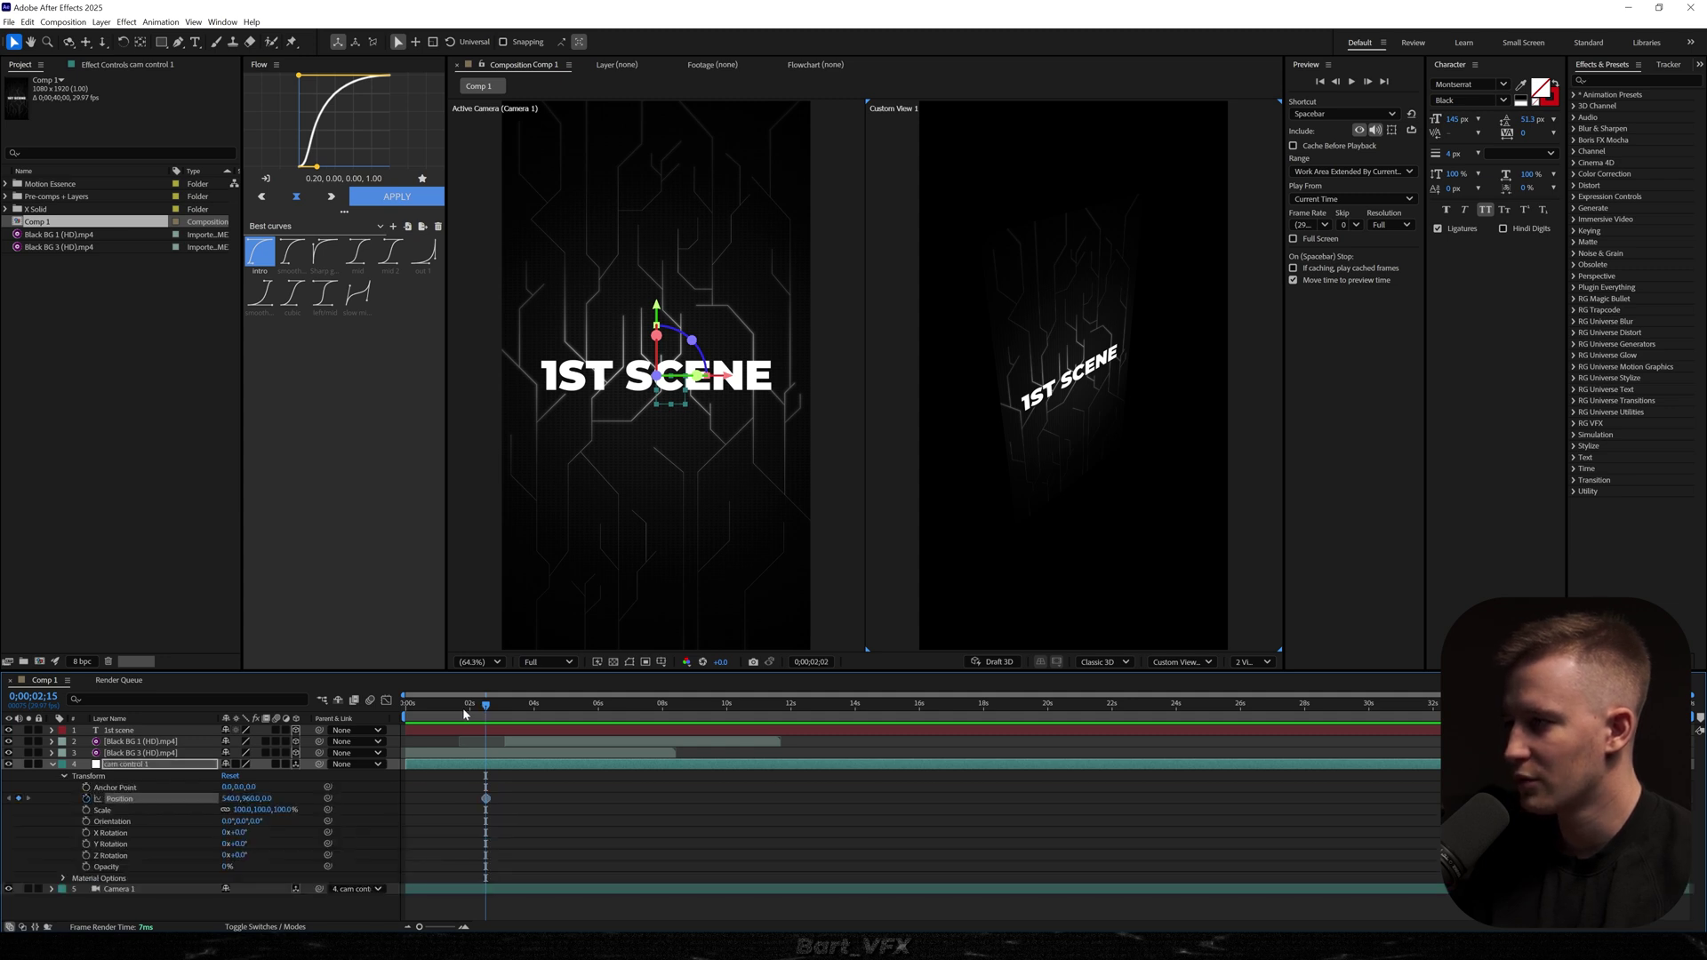
{"action": "key", "text": "Home"}
{"action": "left_click_drag", "start_coordinate": [250, 804], "coordinate": [295, 794]}
Step: Ease both cam control 1 position keyframes and reshape their speed curve in the graph editor
{"action": "left_click_drag", "start_coordinate": [553, 791], "coordinate": [371, 831]}
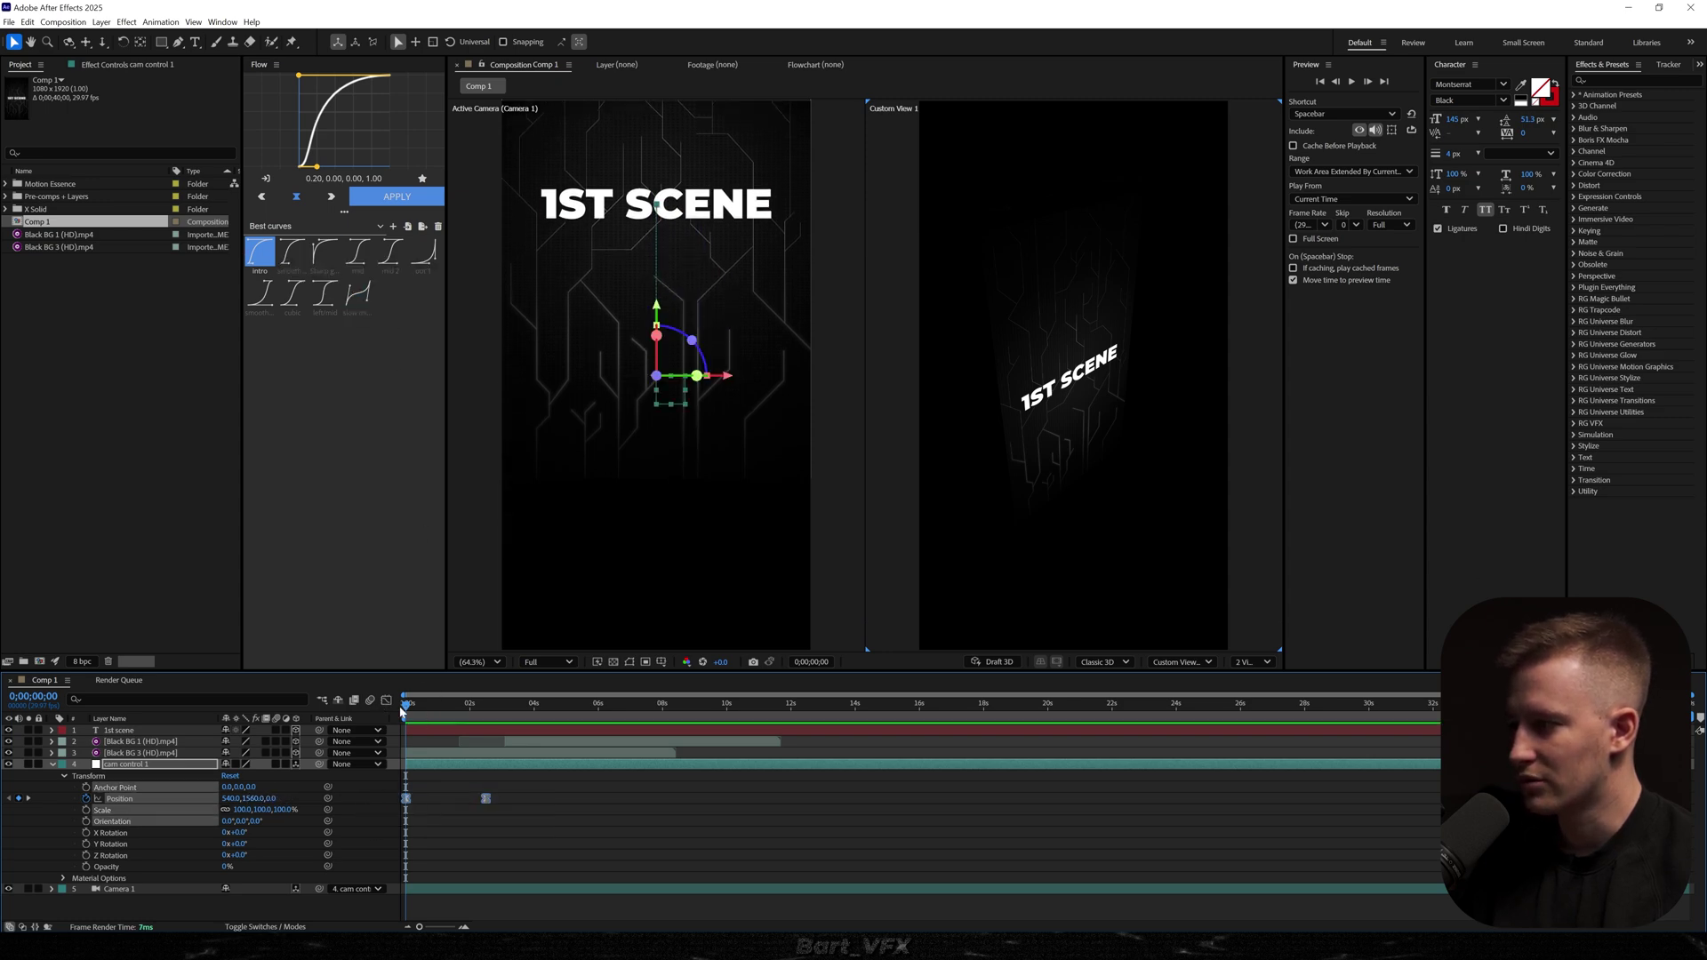
{"action": "left_click", "coordinate": [386, 700]}
{"action": "left_click_drag", "start_coordinate": [676, 888], "coordinate": [562, 889]}
{"action": "left_click", "coordinate": [386, 700]}
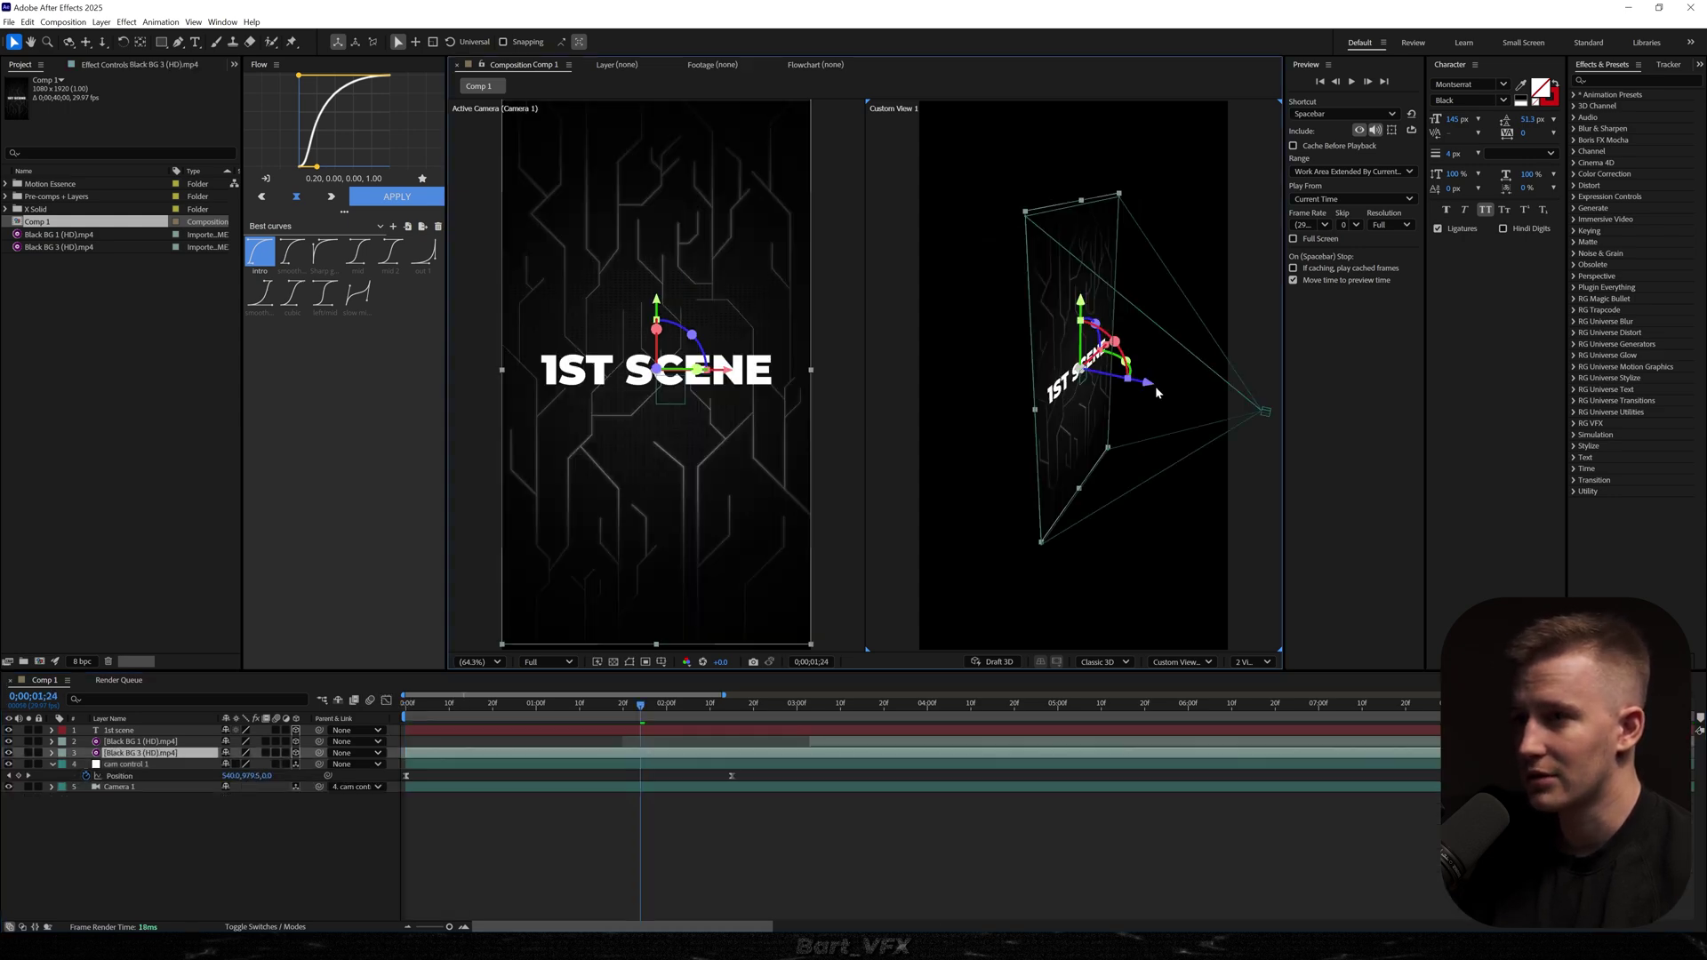
Step: Push the Black BG 3 layer back in depth behind the text, scale it to 450%, and preview from the start
{"action": "left_click_drag", "start_coordinate": [1152, 393], "coordinate": [928, 360]}
{"action": "key", "text": "s"}
{"action": "left_click_drag", "start_coordinate": [259, 764], "coordinate": [474, 758]}
{"action": "left_click_drag", "start_coordinate": [670, 703], "coordinate": [404, 707]}
{"action": "key", "text": "space"}
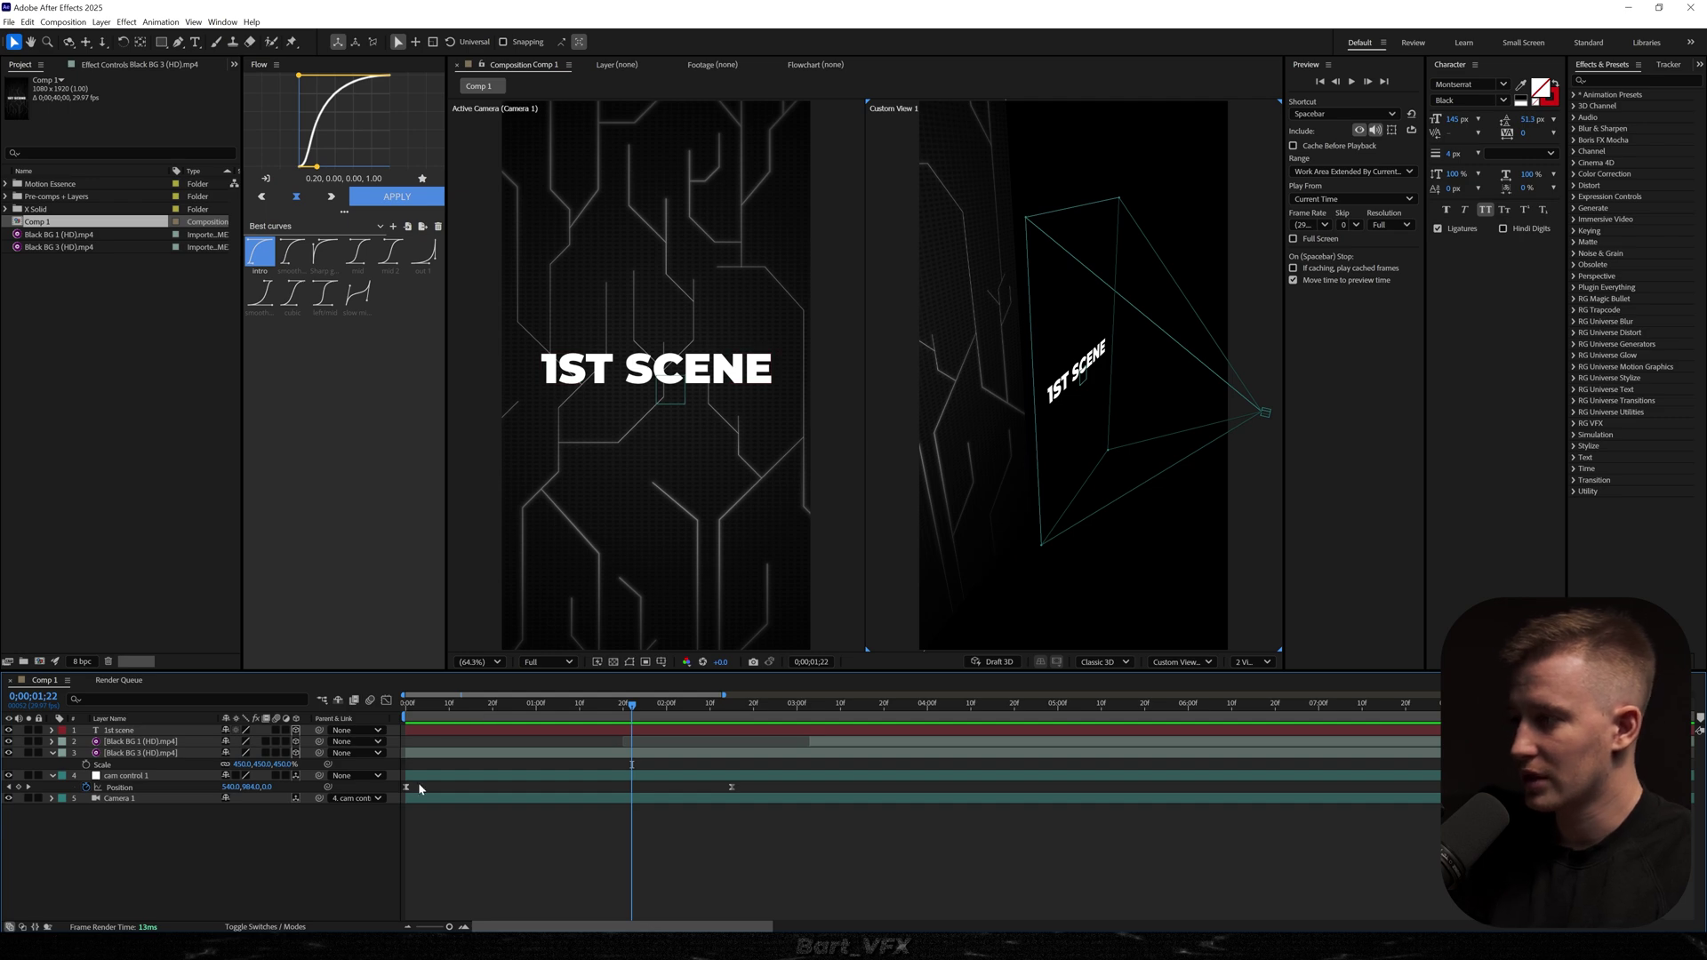
Step: Duplicate the cam control 1 null and delete the second position keyframe on the copy
{"action": "left_click", "coordinate": [815, 776]}
{"action": "key", "text": "ctrl+d"}
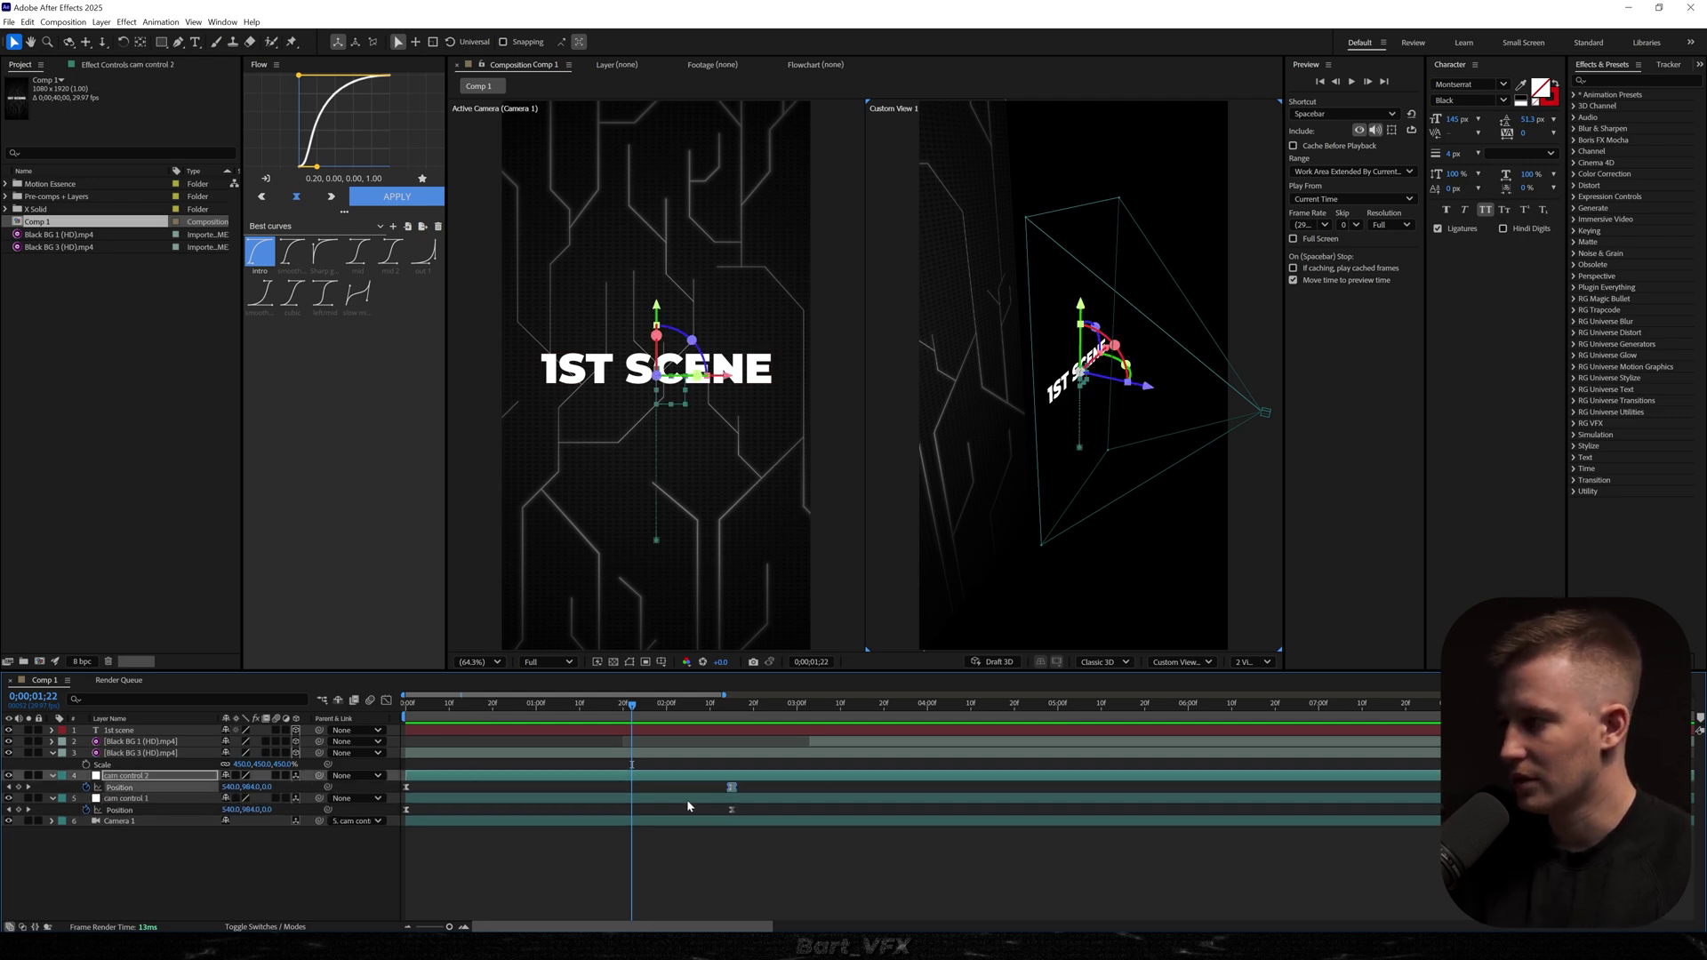
{"action": "key", "text": "Delete"}
Step: Parent cam control 1 to cam control 2 and shift the cam control 2 layer to start shortly after one second
{"action": "left_click_drag", "start_coordinate": [320, 800], "coordinate": [133, 776]}
{"action": "left_click_drag", "start_coordinate": [544, 778], "coordinate": [694, 783]}
Step: At 0;00;03;21, move the Black BG 1 layer in depth toward and past the camera in the custom view
{"action": "left_click_drag", "start_coordinate": [782, 714], "coordinate": [888, 716]}
{"action": "left_click", "coordinate": [880, 743]}
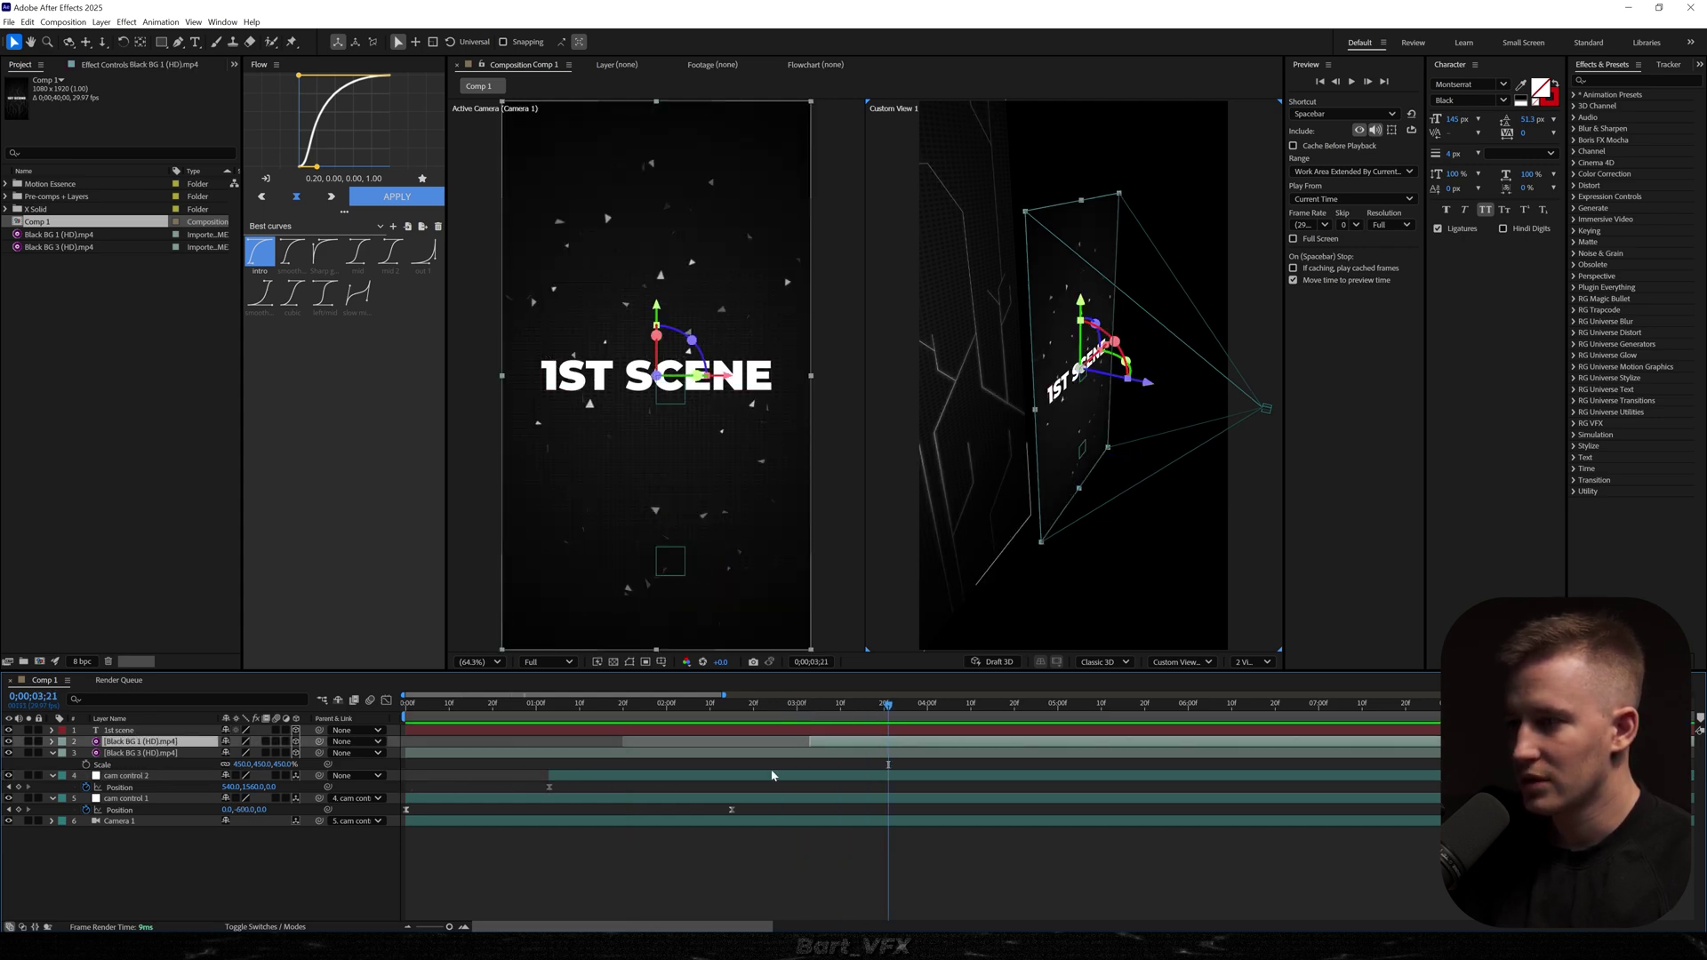
{"action": "key", "text": "1"}
{"action": "key", "text": "2"}
{"action": "key", "text": "3"}
{"action": "left_click_drag", "start_coordinate": [1058, 434], "coordinate": [1067, 586]}
{"action": "key", "text": "2"}
{"action": "key", "text": "1"}
{"action": "key", "text": "v"}
{"action": "left_click_drag", "start_coordinate": [1130, 416], "coordinate": [1178, 449]}
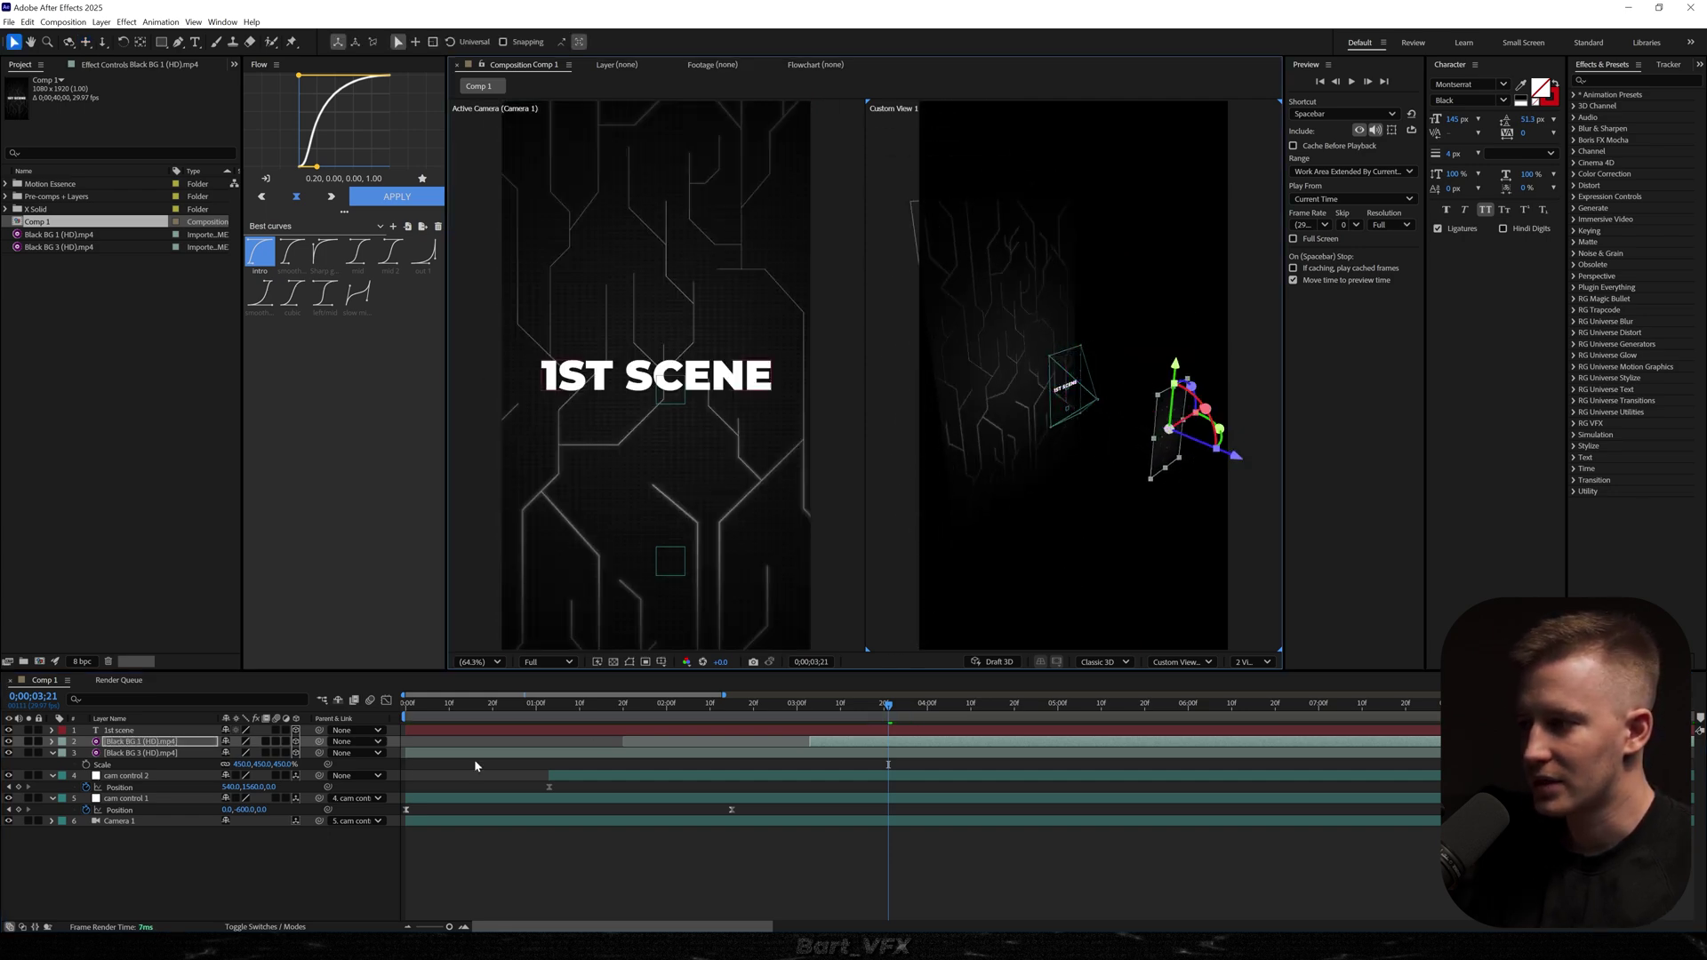
Step: Scale the Black BG 1 layer to about 292%
{"action": "key", "text": "s"}
{"action": "left_click_drag", "start_coordinate": [244, 753], "coordinate": [365, 753]}
{"action": "key", "text": "1"}
{"action": "left_click_drag", "start_coordinate": [1105, 448], "coordinate": [1178, 405]}
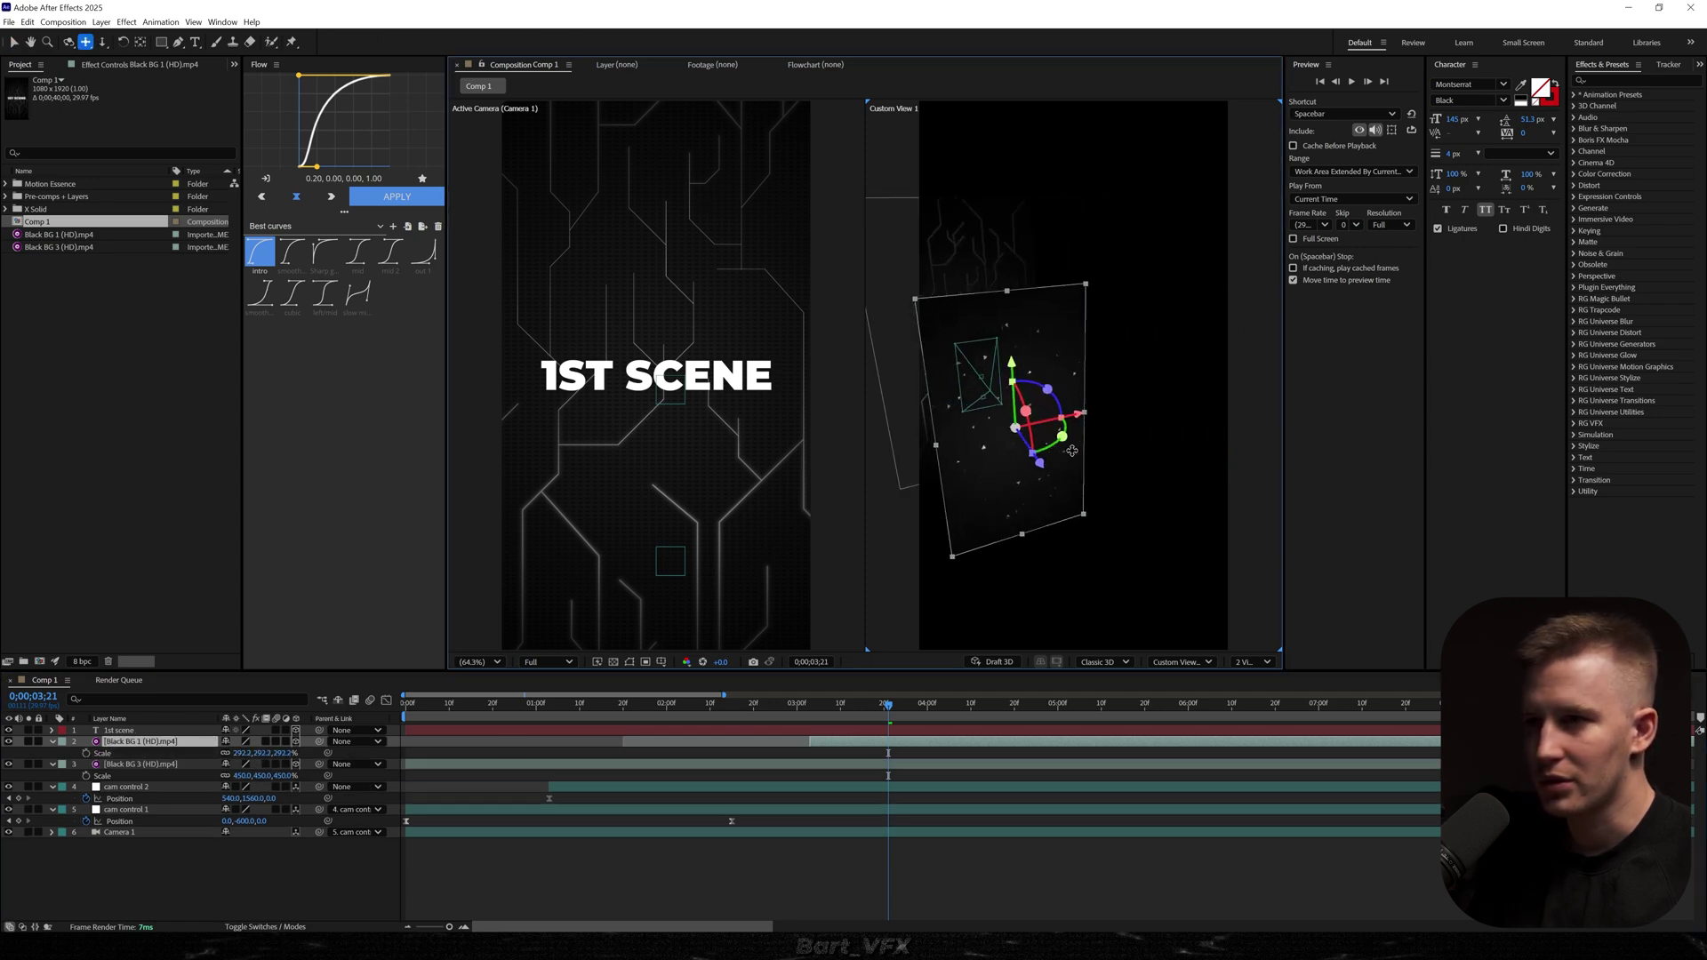
Step: Move the Black BG 1 layer sideways along X to about 1801, away from the first scene
{"action": "key", "text": "2"}
{"action": "key", "text": "v"}
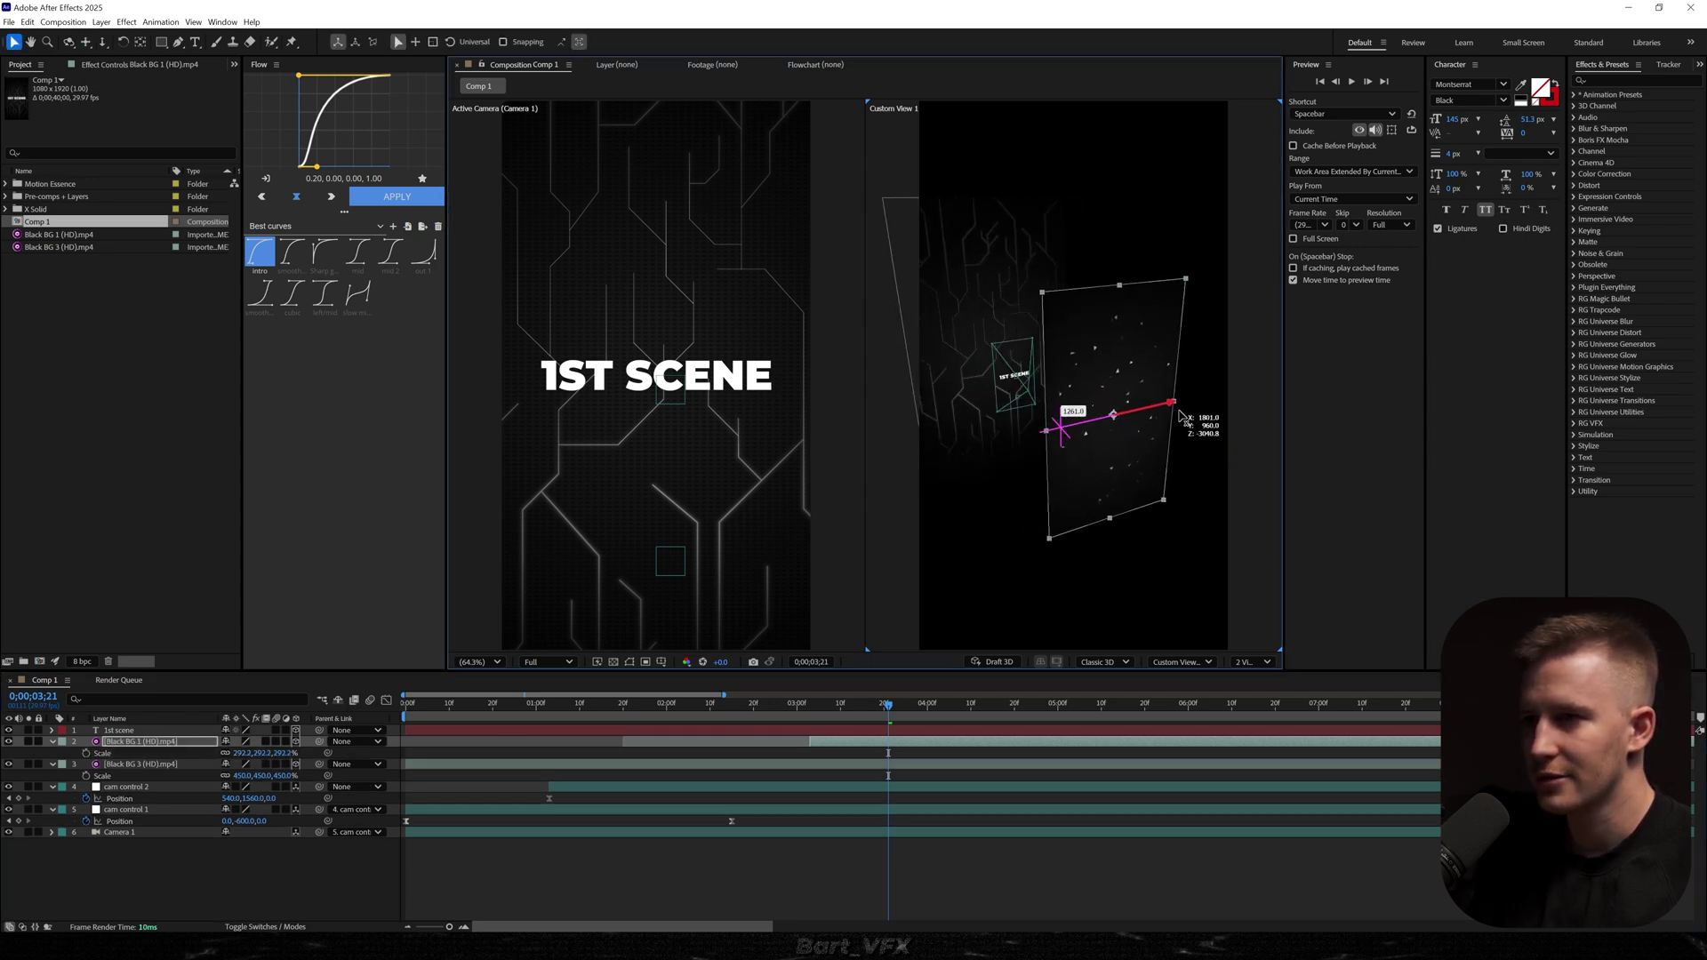
{"action": "key", "text": "1"}
{"action": "left_click_drag", "start_coordinate": [1145, 482], "coordinate": [1101, 500]}
Step: Add a cam control 2 position keyframe at 0;00;03;21 with X about 2010 and Z about -5970, facing Black BG 1
{"action": "left_click", "coordinate": [223, 810]}
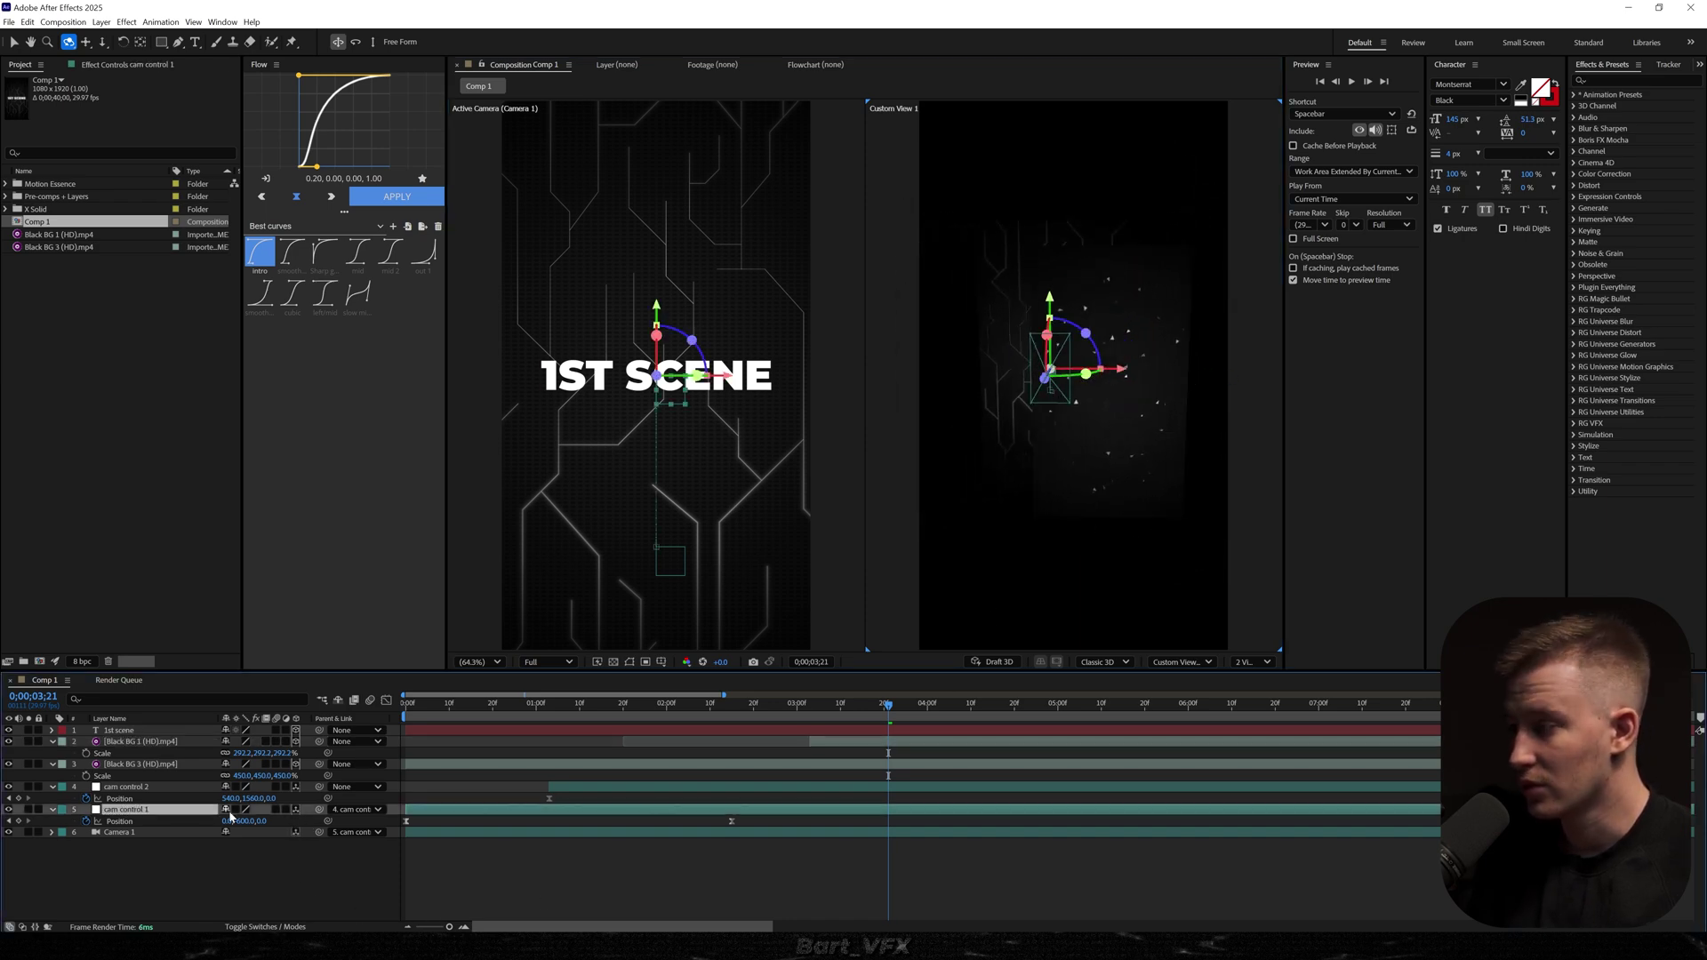
{"action": "left_click", "coordinate": [149, 787]}
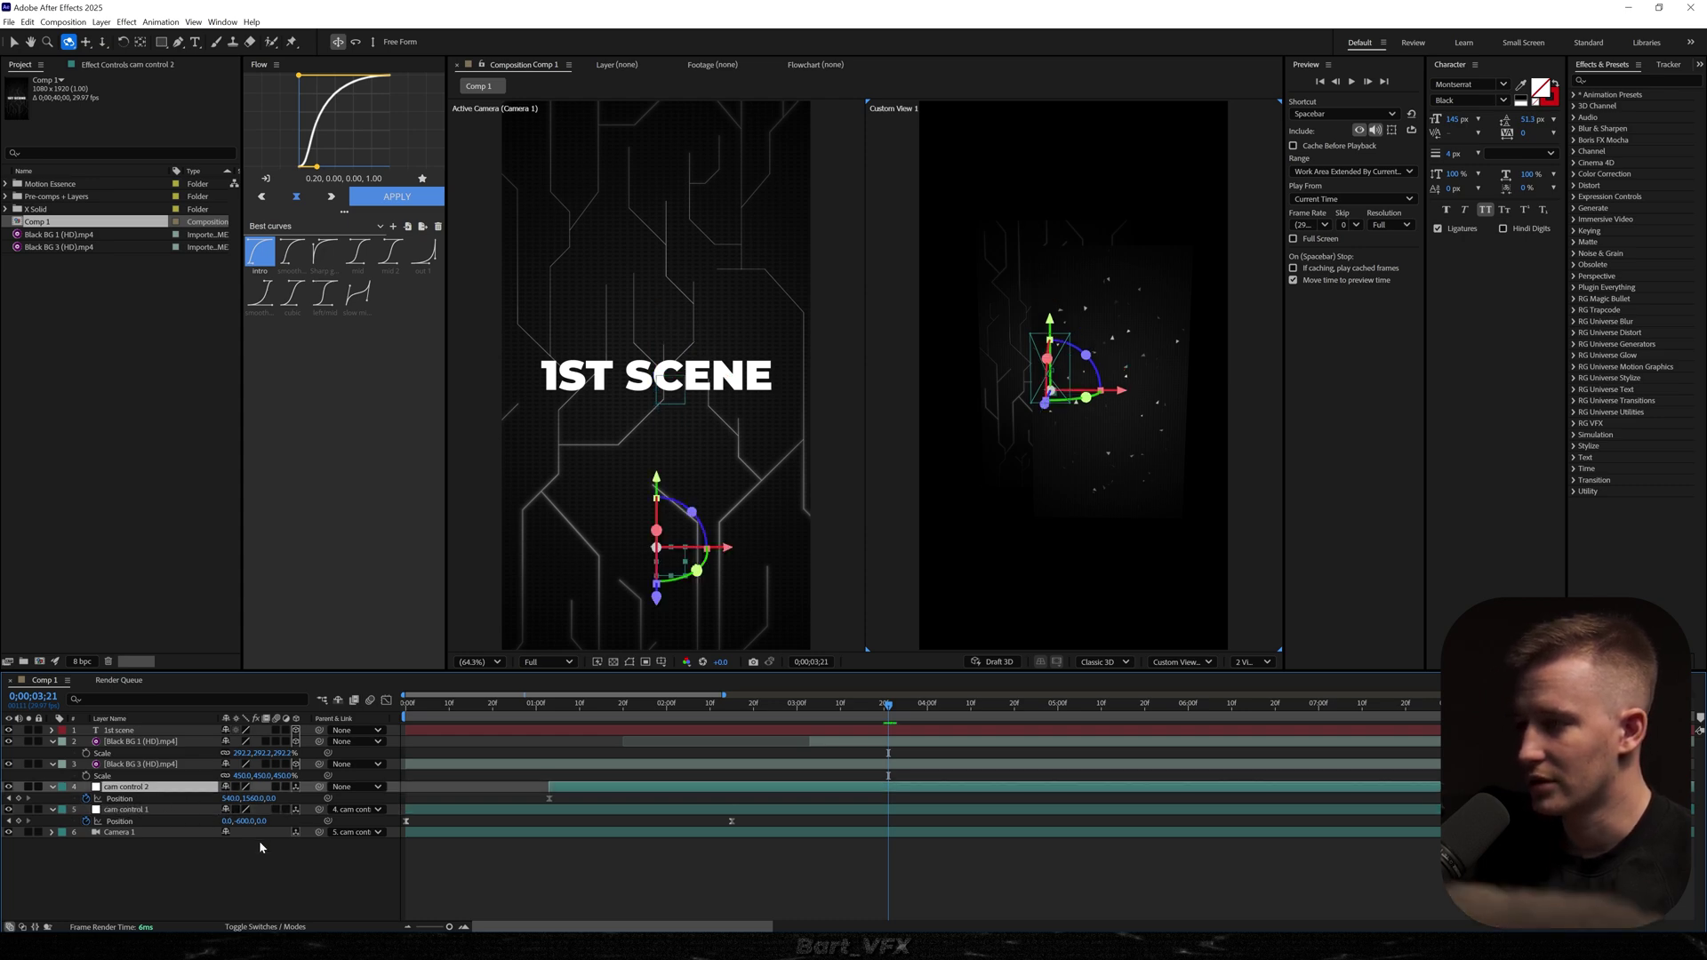
{"action": "left_click_drag", "start_coordinate": [269, 799], "coordinate": [349, 797]}
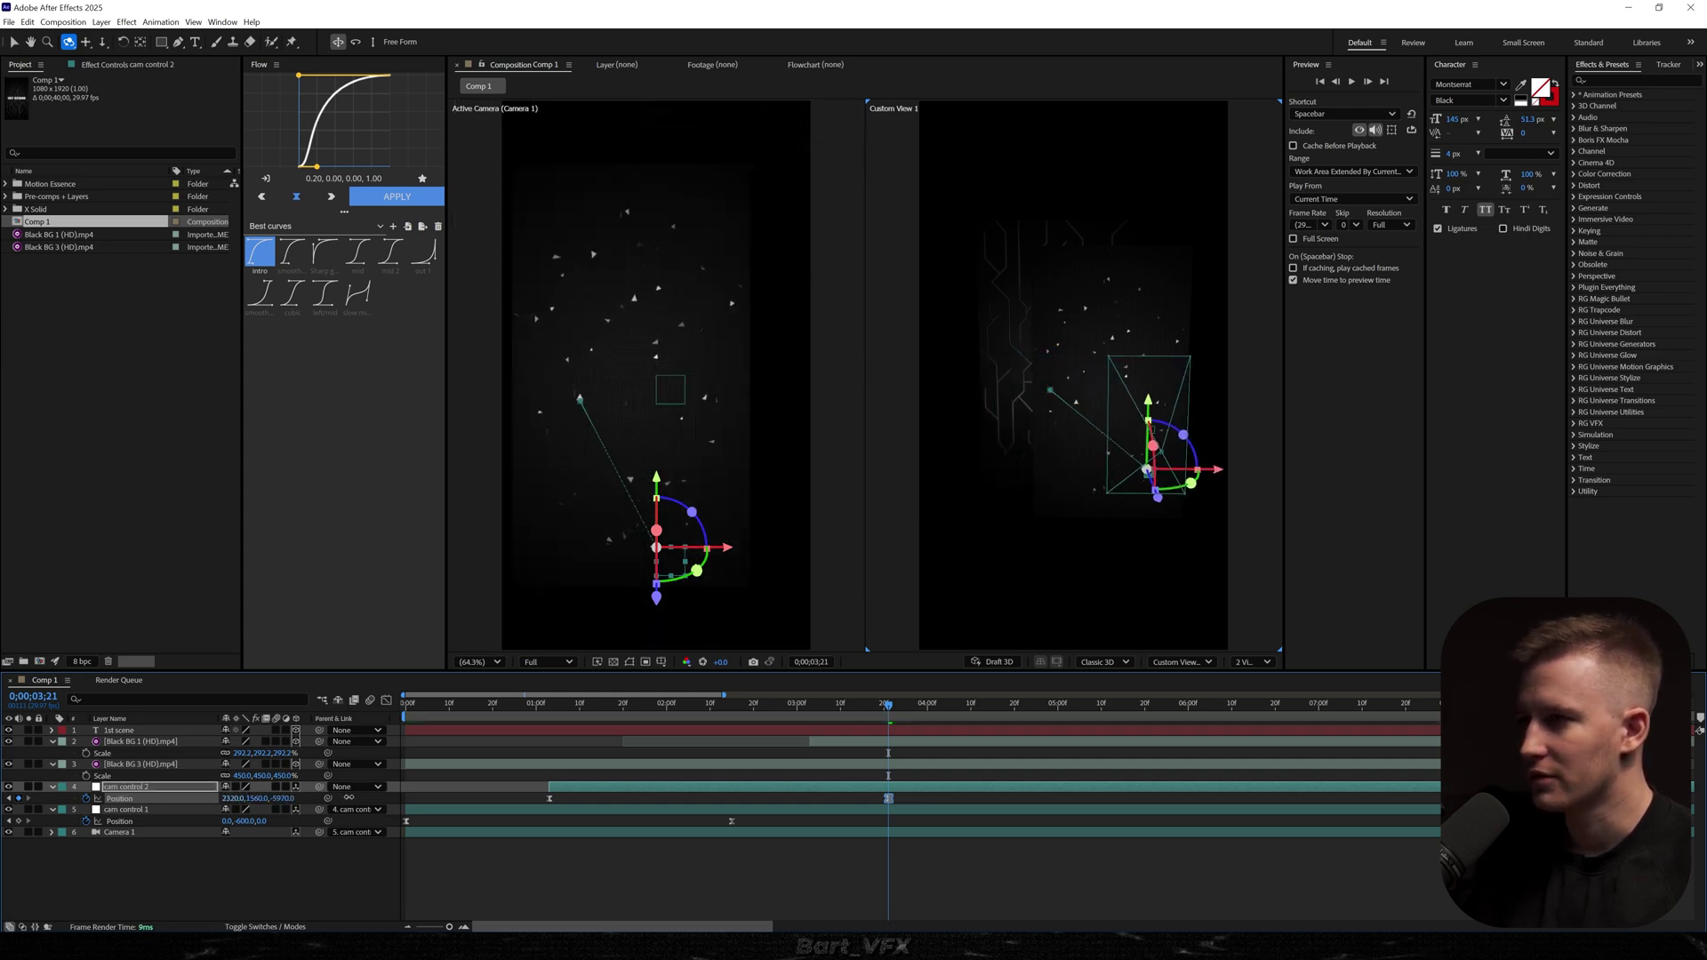
{"action": "left_click_drag", "start_coordinate": [178, 798], "coordinate": [151, 799]}
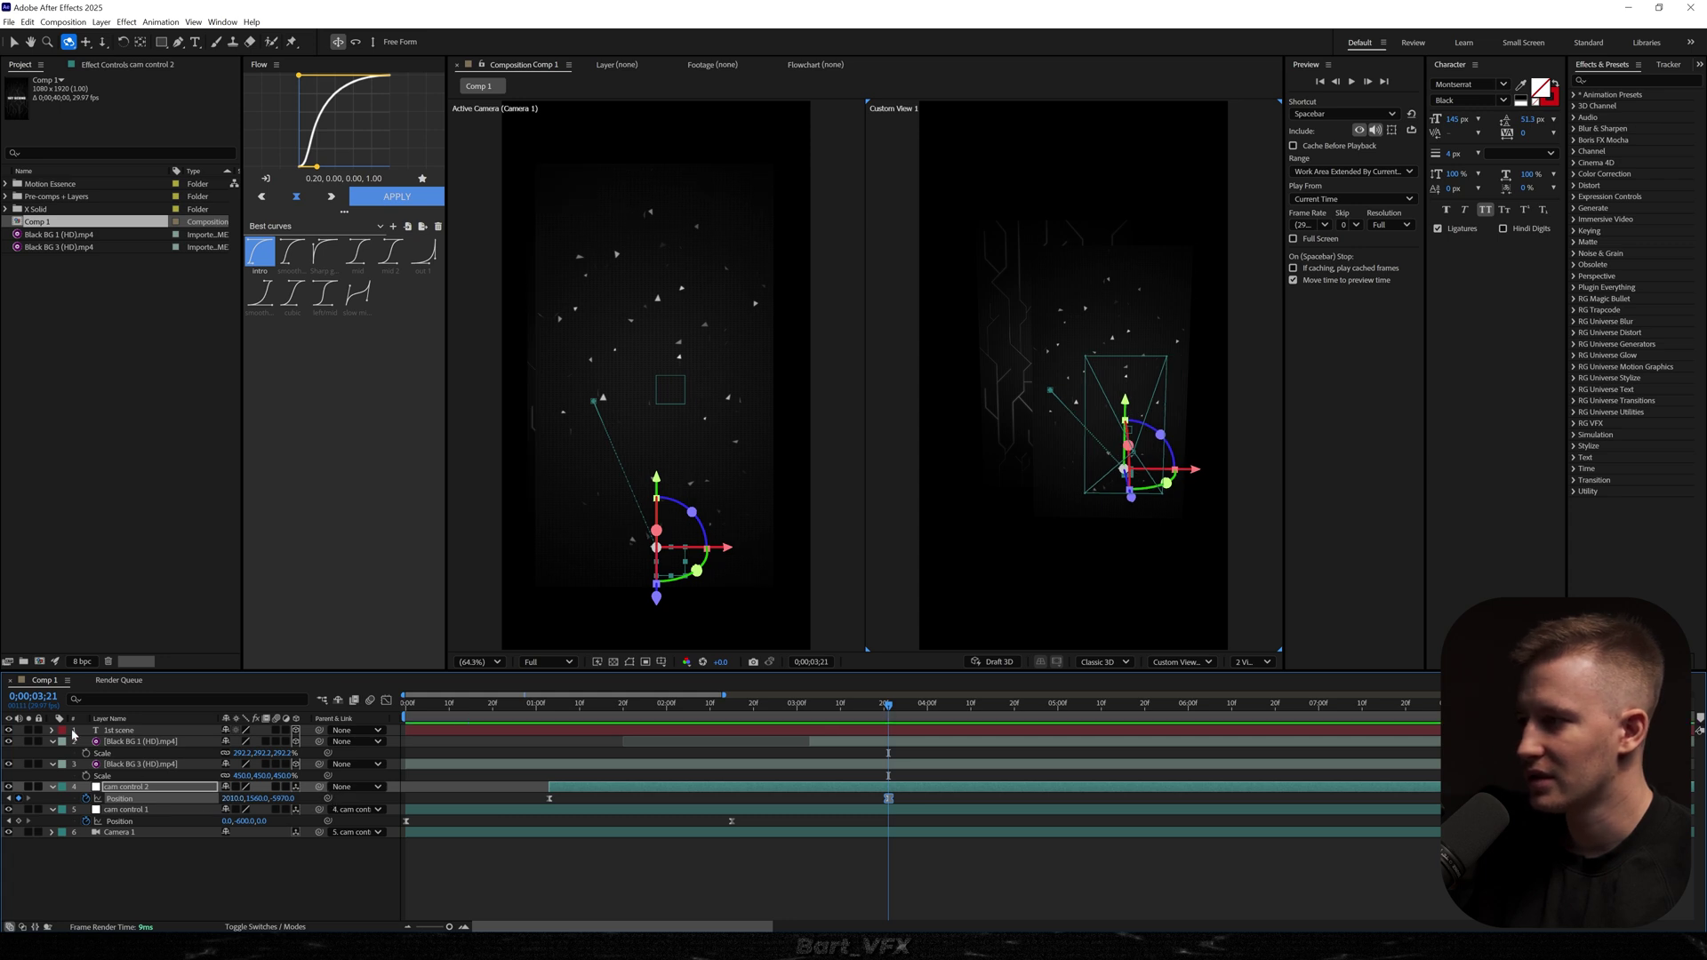
Step: Scale Black BG 1 to about 608% and pull cam control 2's second position keyframe back to Z about -7680
{"action": "left_click", "coordinate": [133, 764]}
{"action": "left_click", "coordinate": [142, 742]}
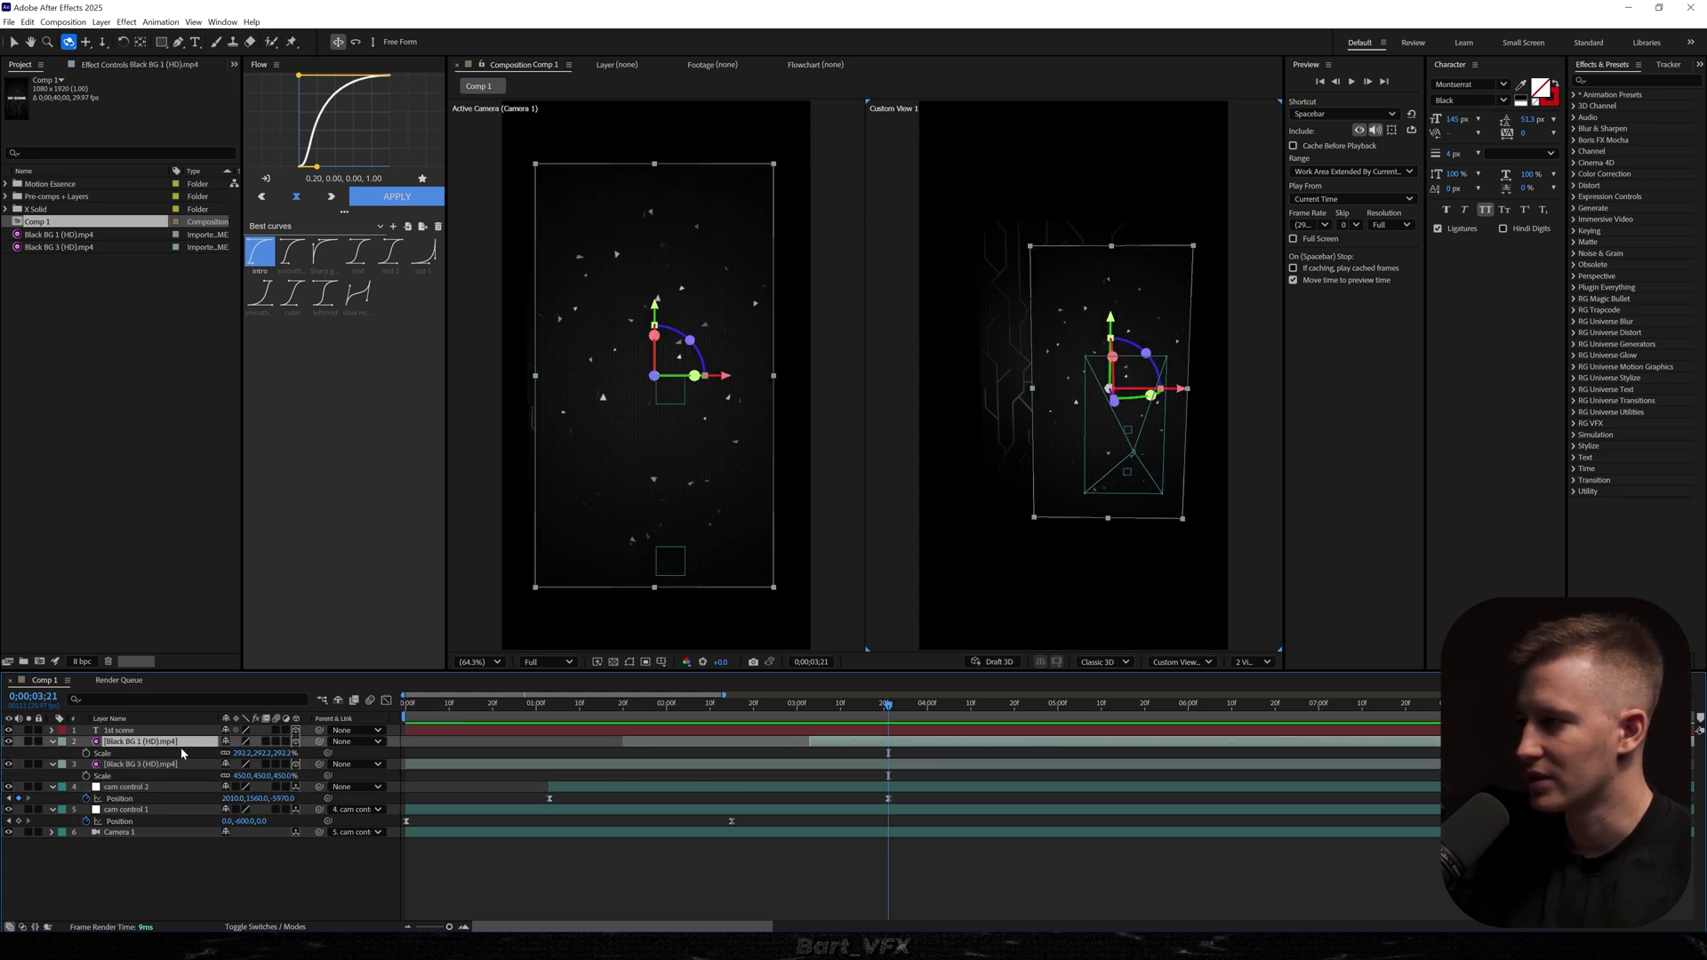
{"action": "left_click_drag", "start_coordinate": [236, 753], "coordinate": [347, 790]}
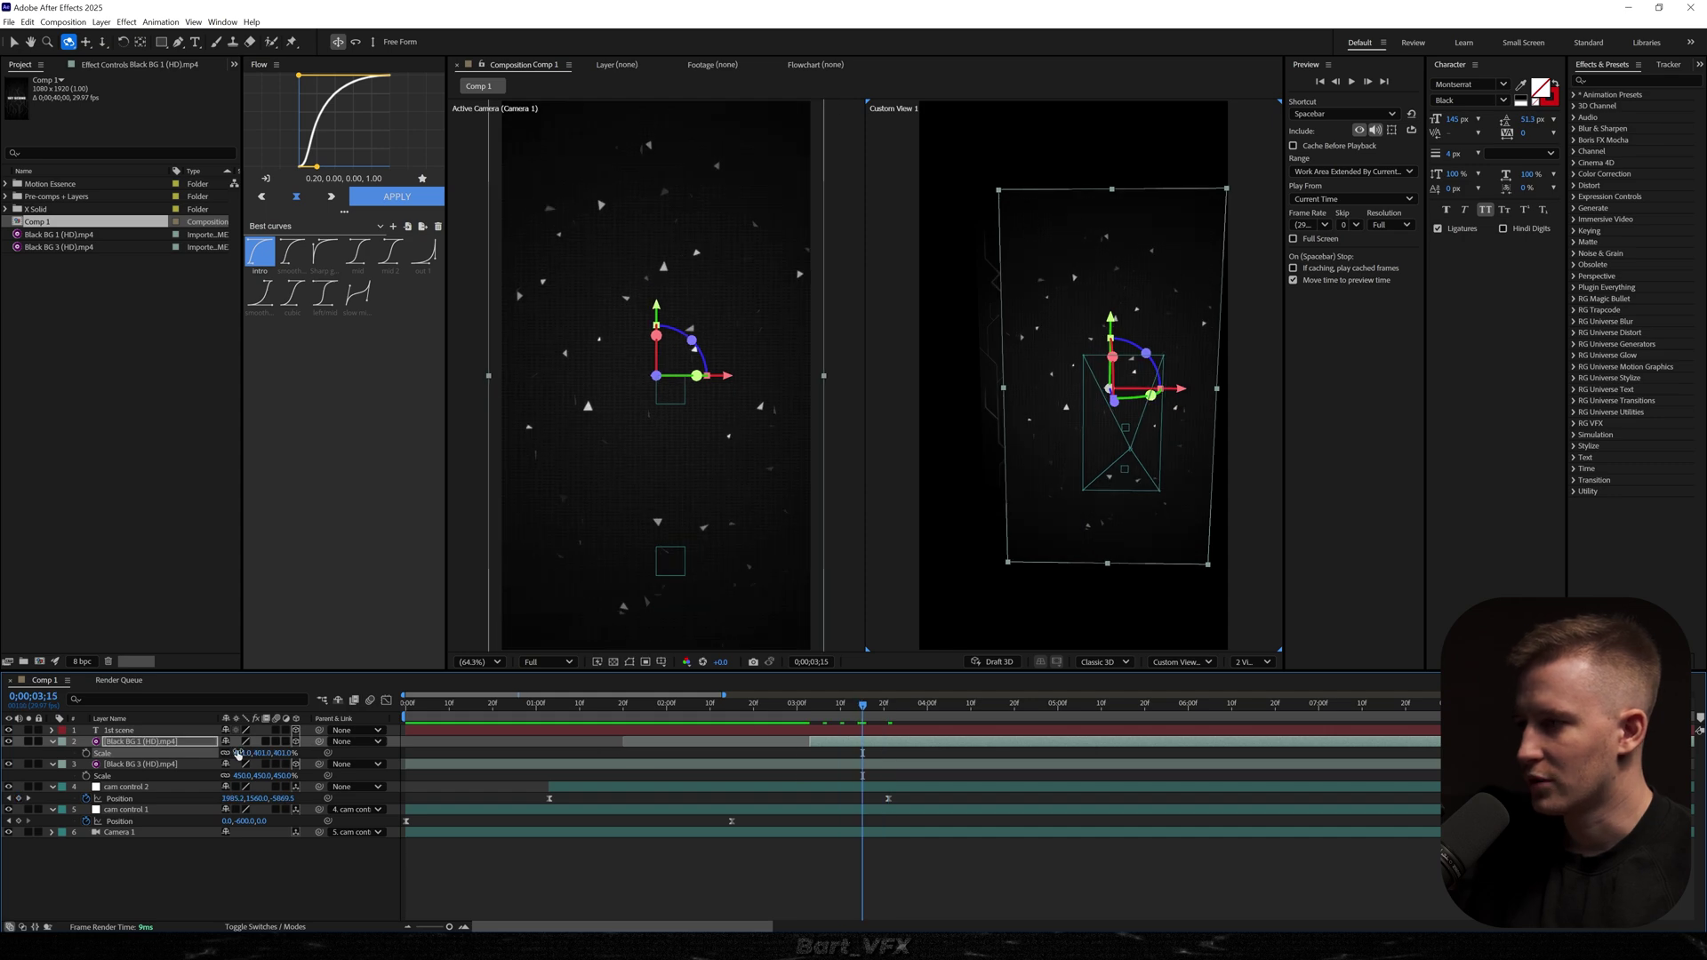
{"action": "left_click_drag", "start_coordinate": [238, 753], "coordinate": [160, 801]}
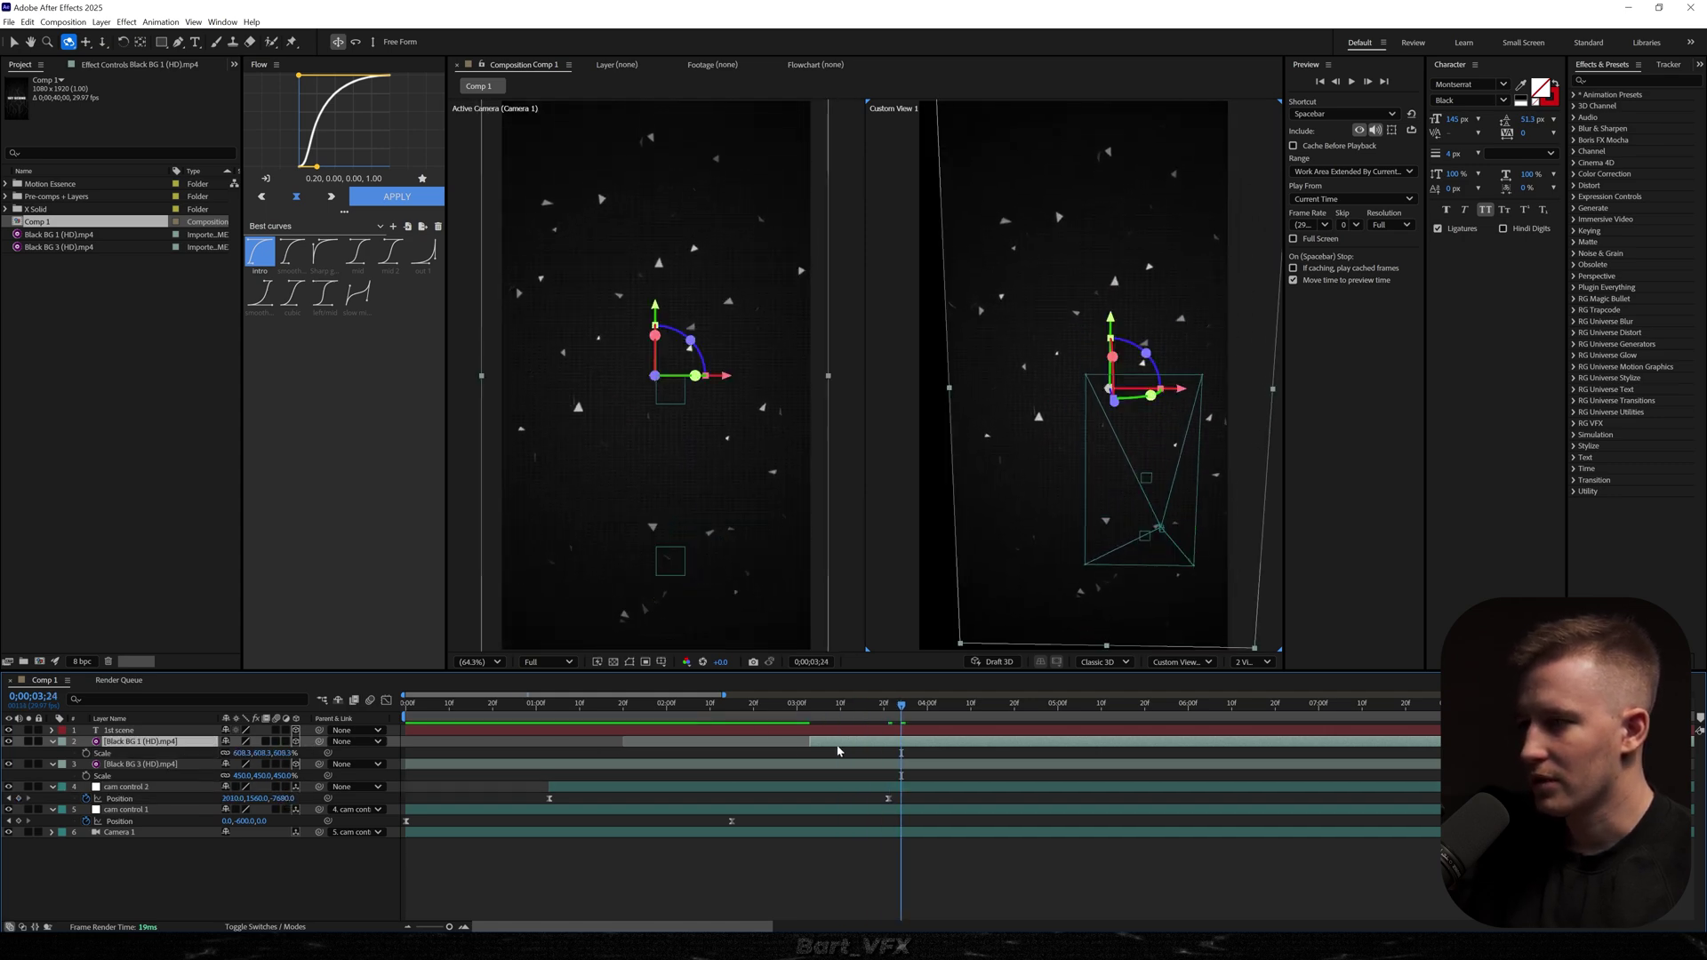
Step: Shift the Black BG 1 layer earlier to start at about 0;00;02;05 and preview the transition
{"action": "left_click_drag", "start_coordinate": [839, 745], "coordinate": [722, 750]}
{"action": "key", "text": "space"}
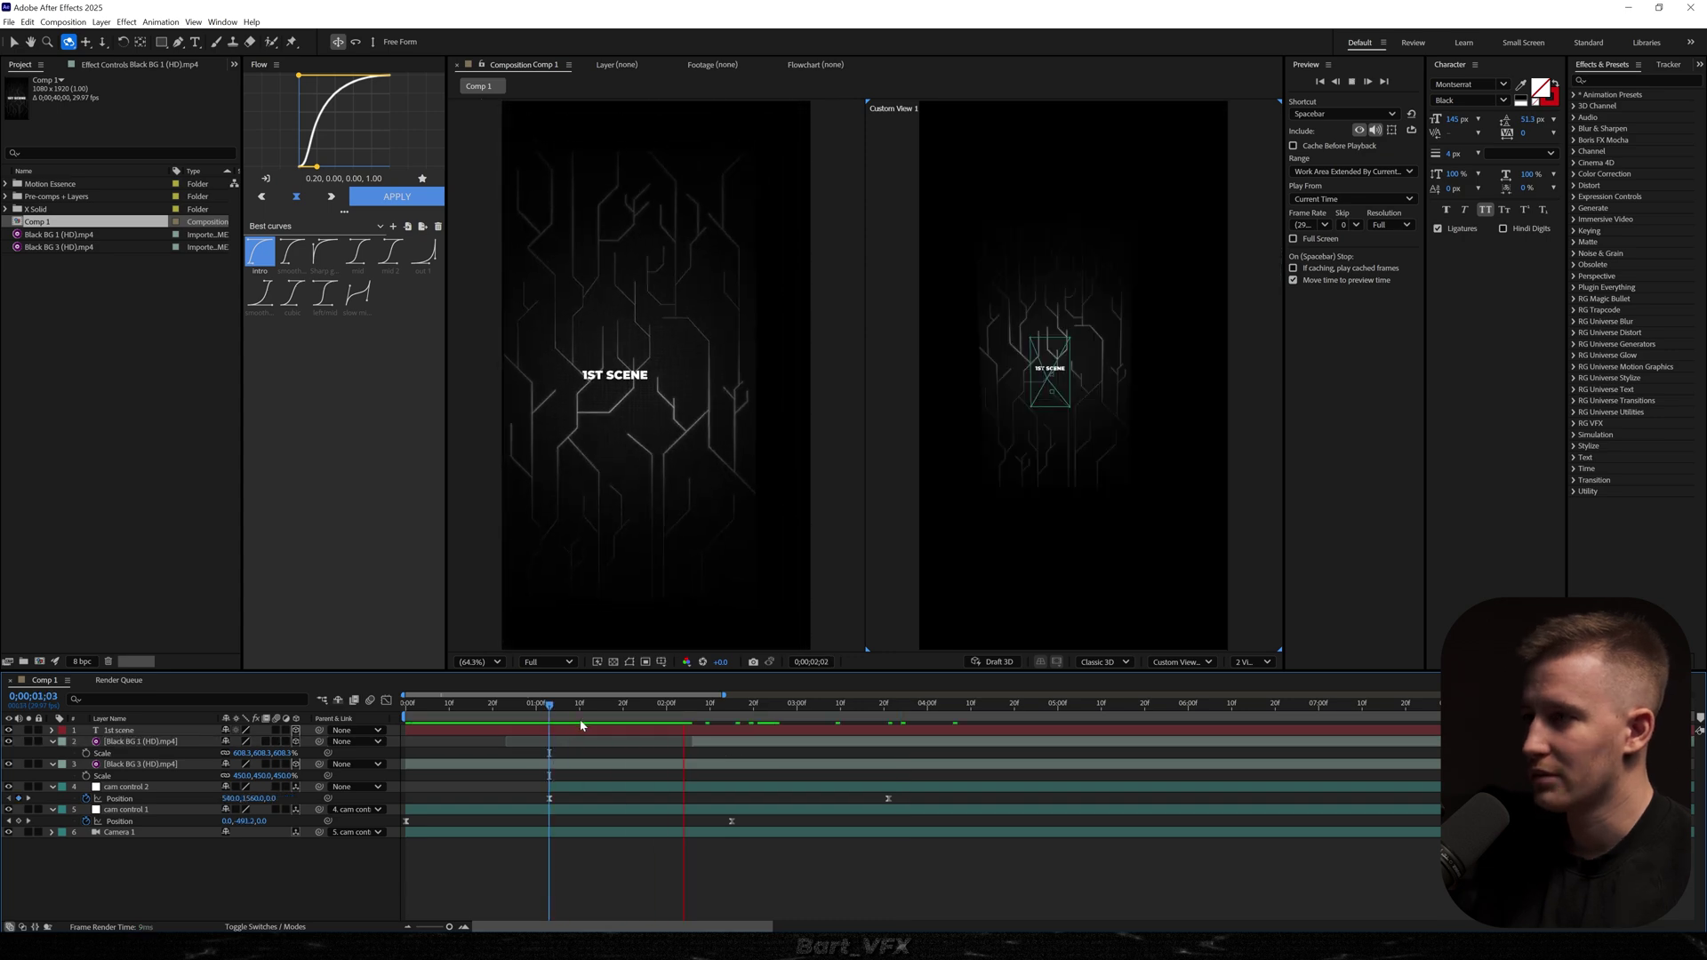
{"action": "left_click", "coordinate": [690, 706]}
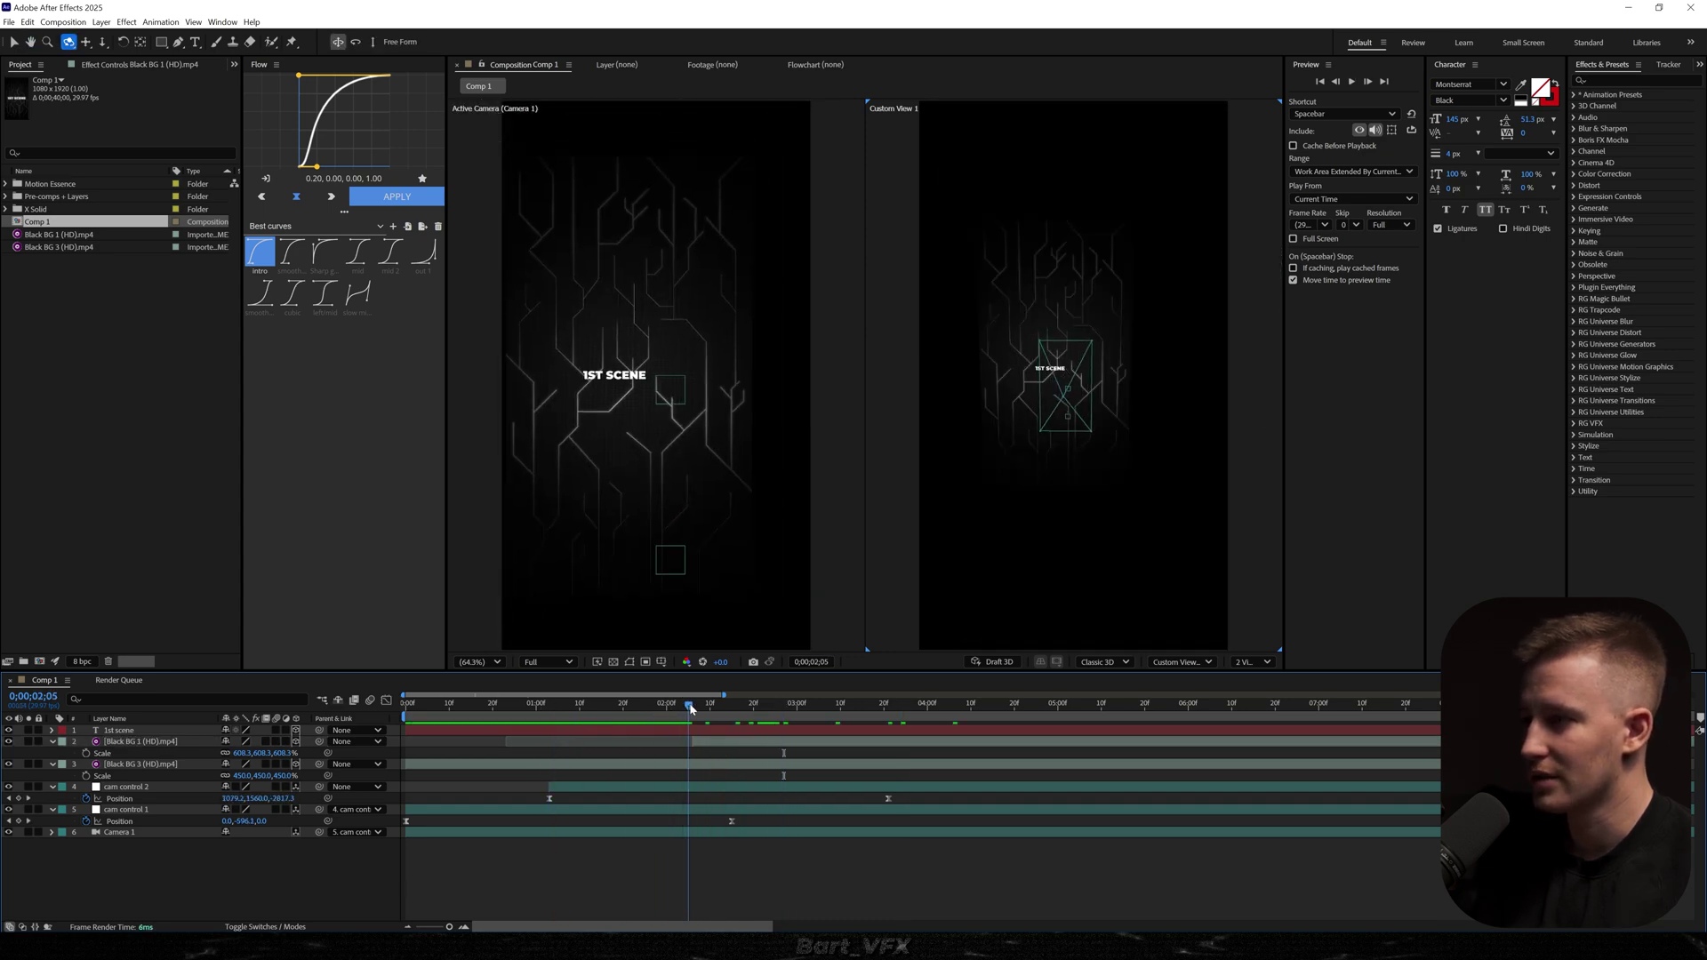
Step: At 0;00;03;20, duplicate the 1st scene text, place the copy before the camera, change it to "2nd scene" and preview
{"action": "left_click_drag", "start_coordinate": [690, 708], "coordinate": [884, 709]}
{"action": "left_click", "coordinate": [798, 731]}
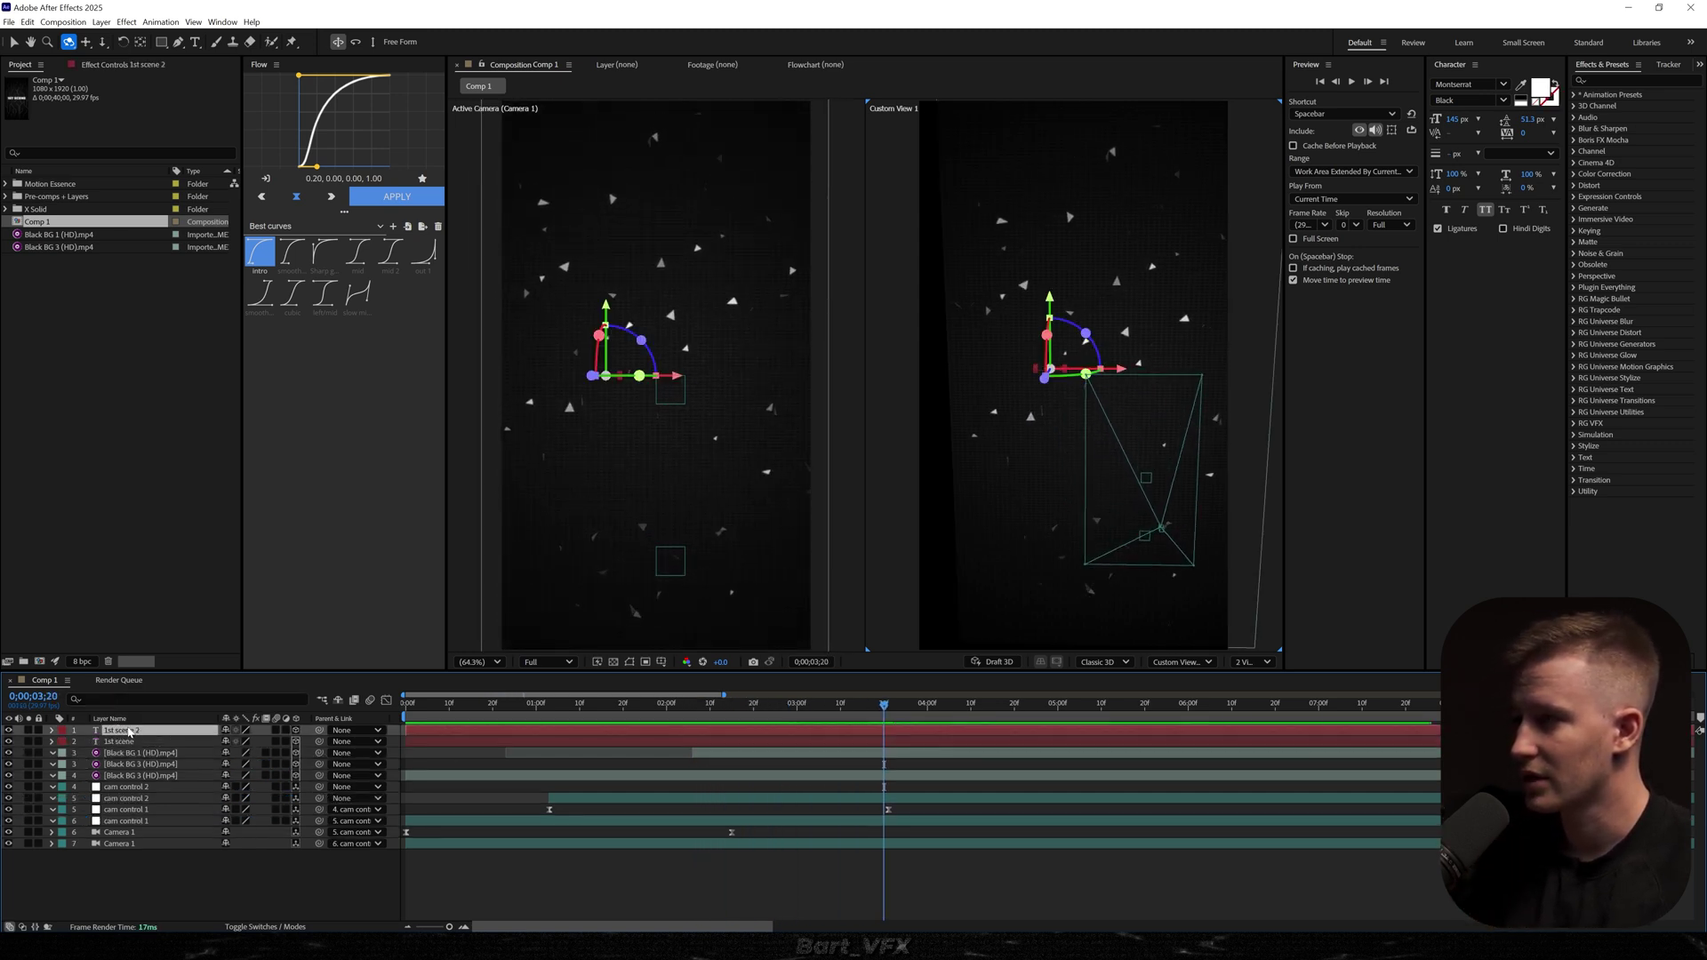
{"action": "key", "text": "ctrl+d"}
{"action": "key", "text": "ctrl+t"}
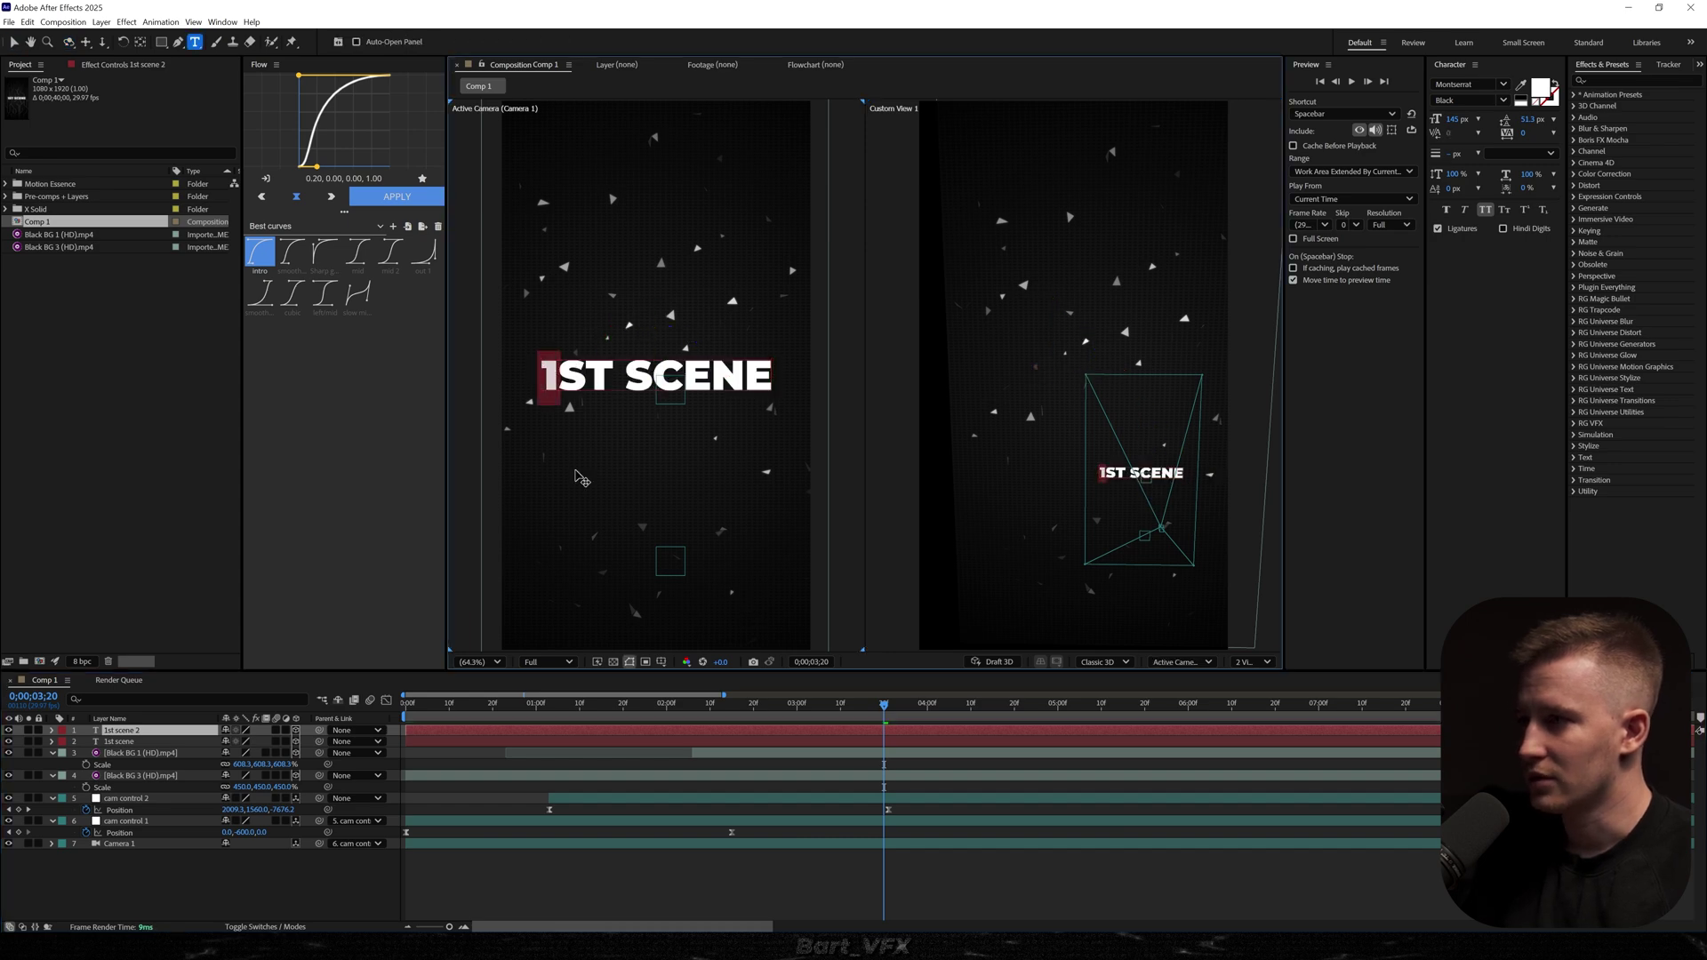
{"action": "type", "text": "2"}
{"action": "left_click_drag", "start_coordinate": [585, 377], "coordinate": [562, 377]}
{"action": "type", "text": "nd"}
{"action": "left_click", "coordinate": [830, 892]}
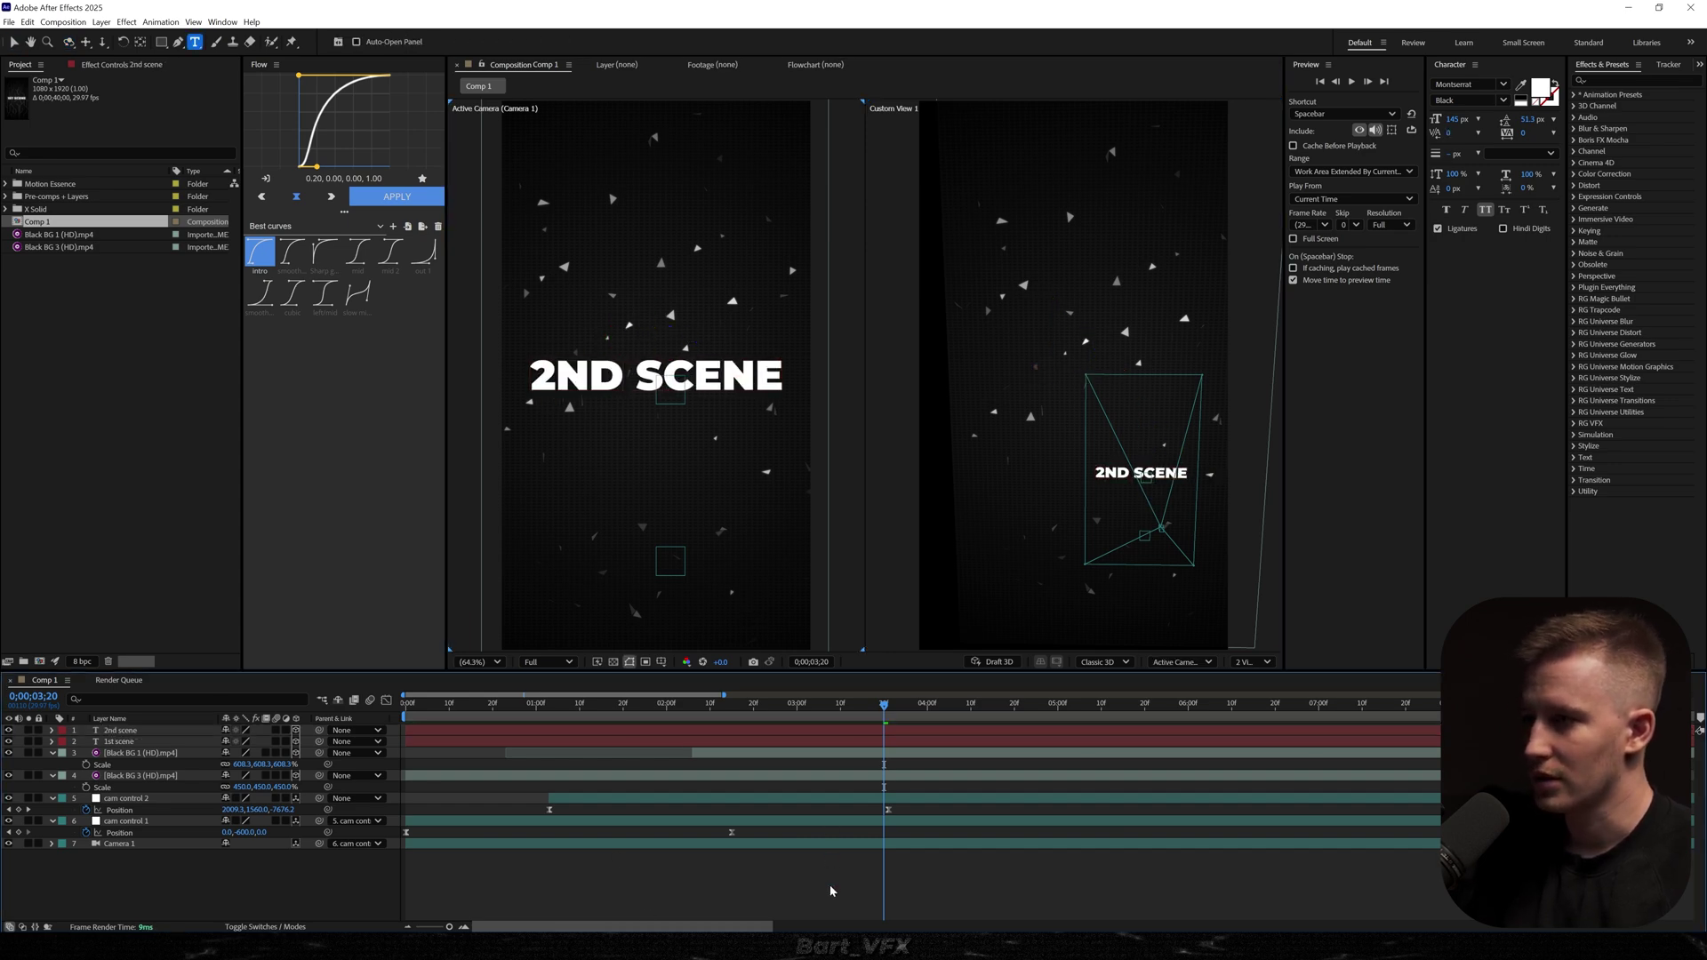
{"action": "key", "text": "Home"}
{"action": "key", "text": "space"}
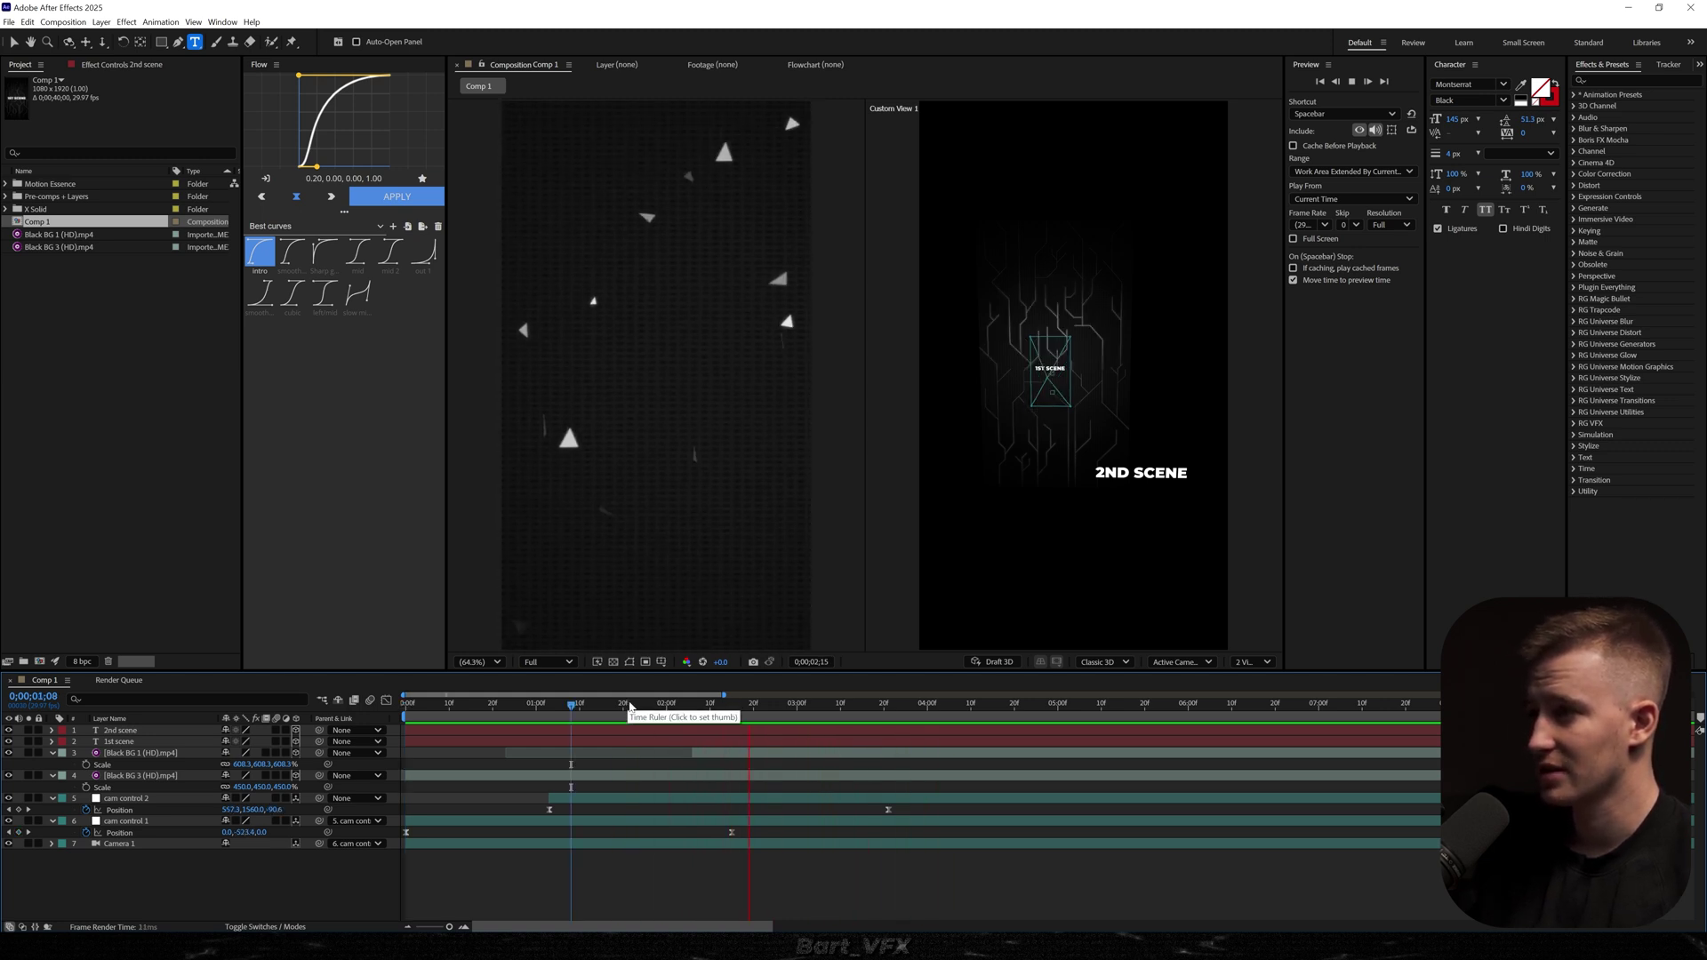
{"action": "key", "text": "space"}
Step: Steepen the speed curve between cam control 2's two position keyframes, with about 95% influence into the second, and preview
{"action": "key", "text": "ctrl+t"}
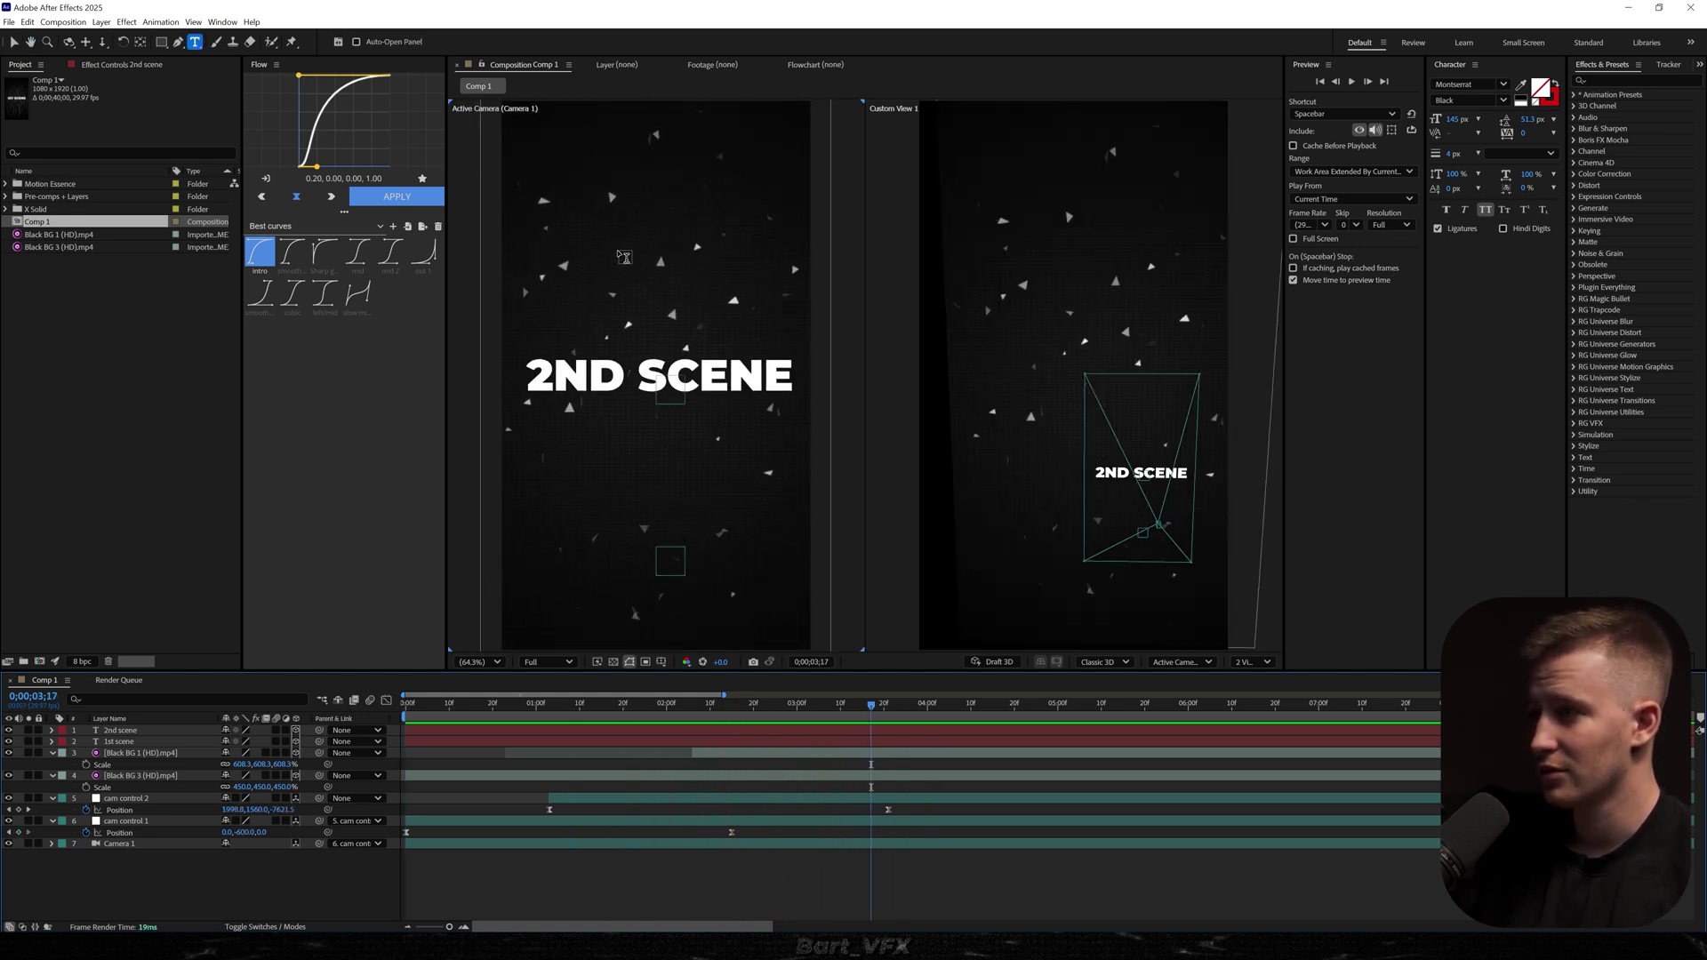
{"action": "key", "text": "v"}
{"action": "left_click", "coordinate": [905, 800]}
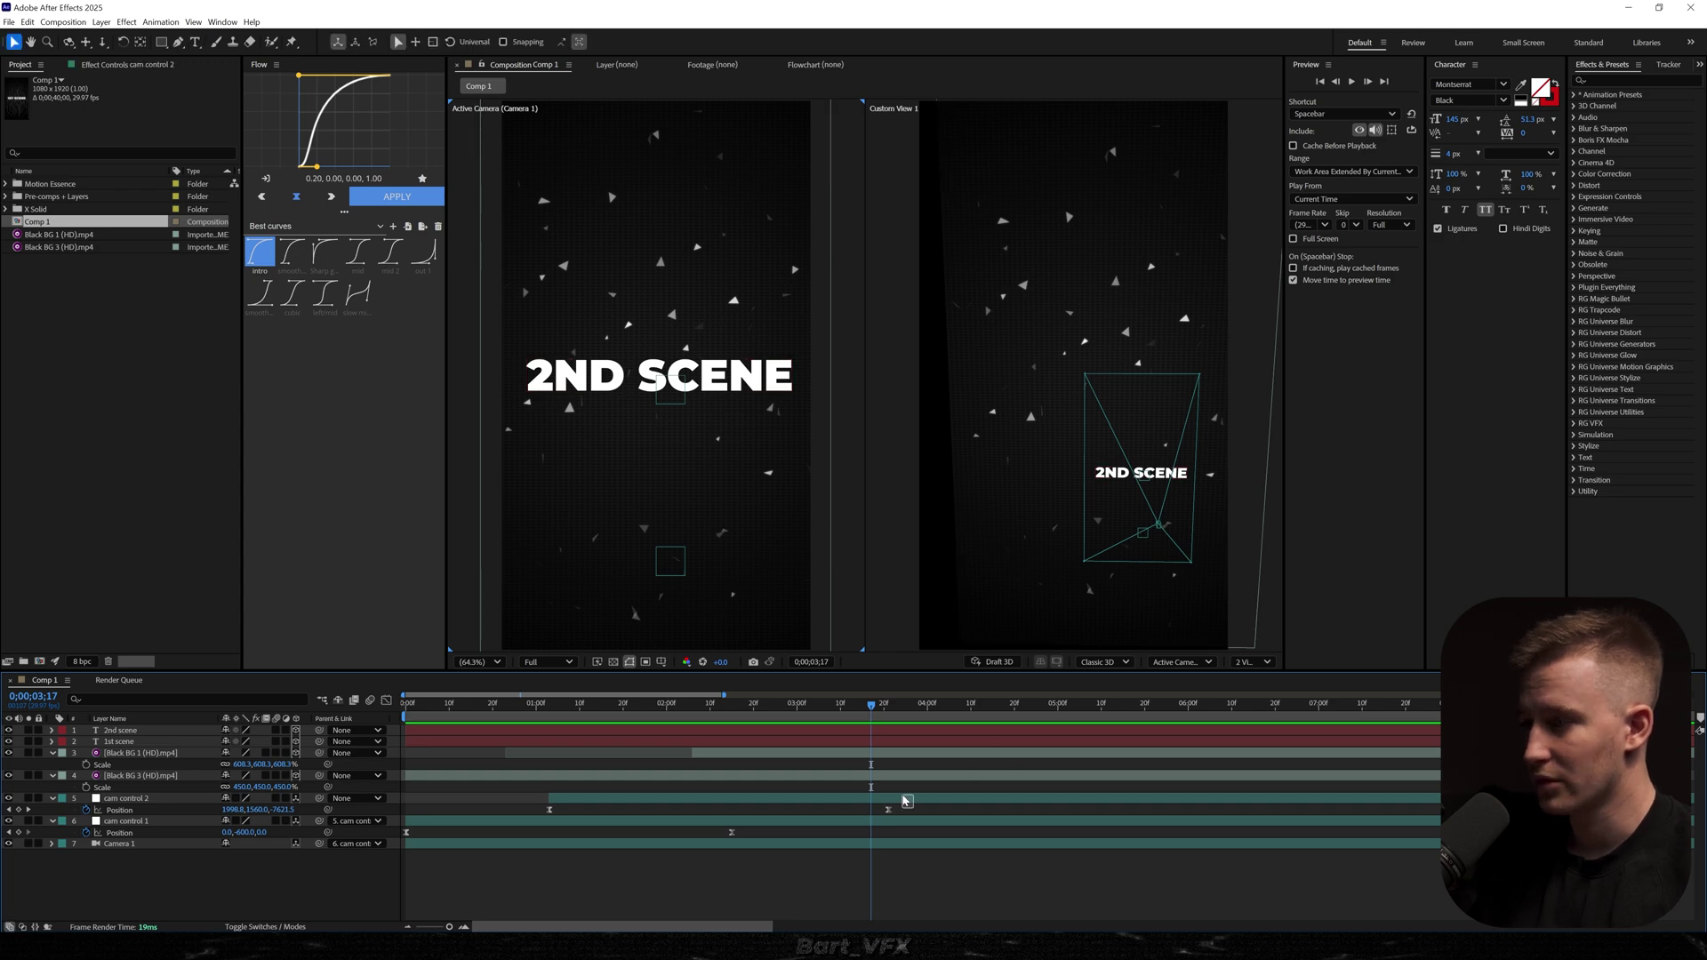
{"action": "left_click_drag", "start_coordinate": [904, 808], "coordinate": [511, 820]}
{"action": "left_click", "coordinate": [386, 701]}
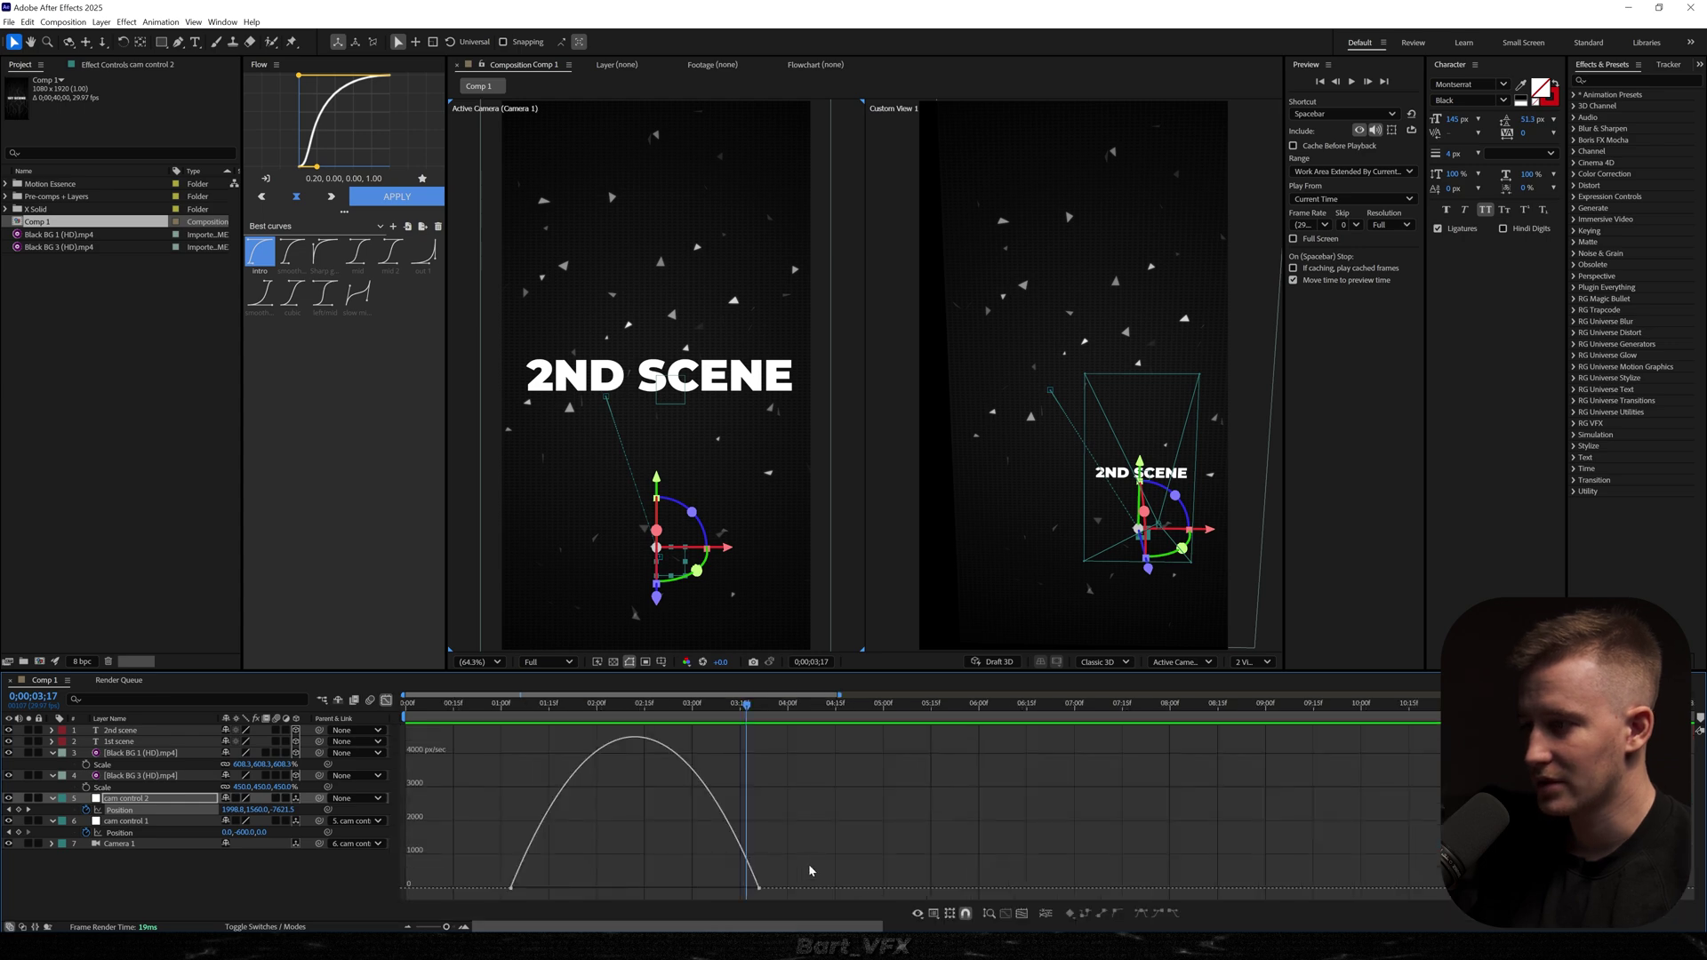
{"action": "left_click_drag", "start_coordinate": [718, 888], "coordinate": [668, 888]}
{"action": "left_click_drag", "start_coordinate": [552, 888], "coordinate": [608, 888]}
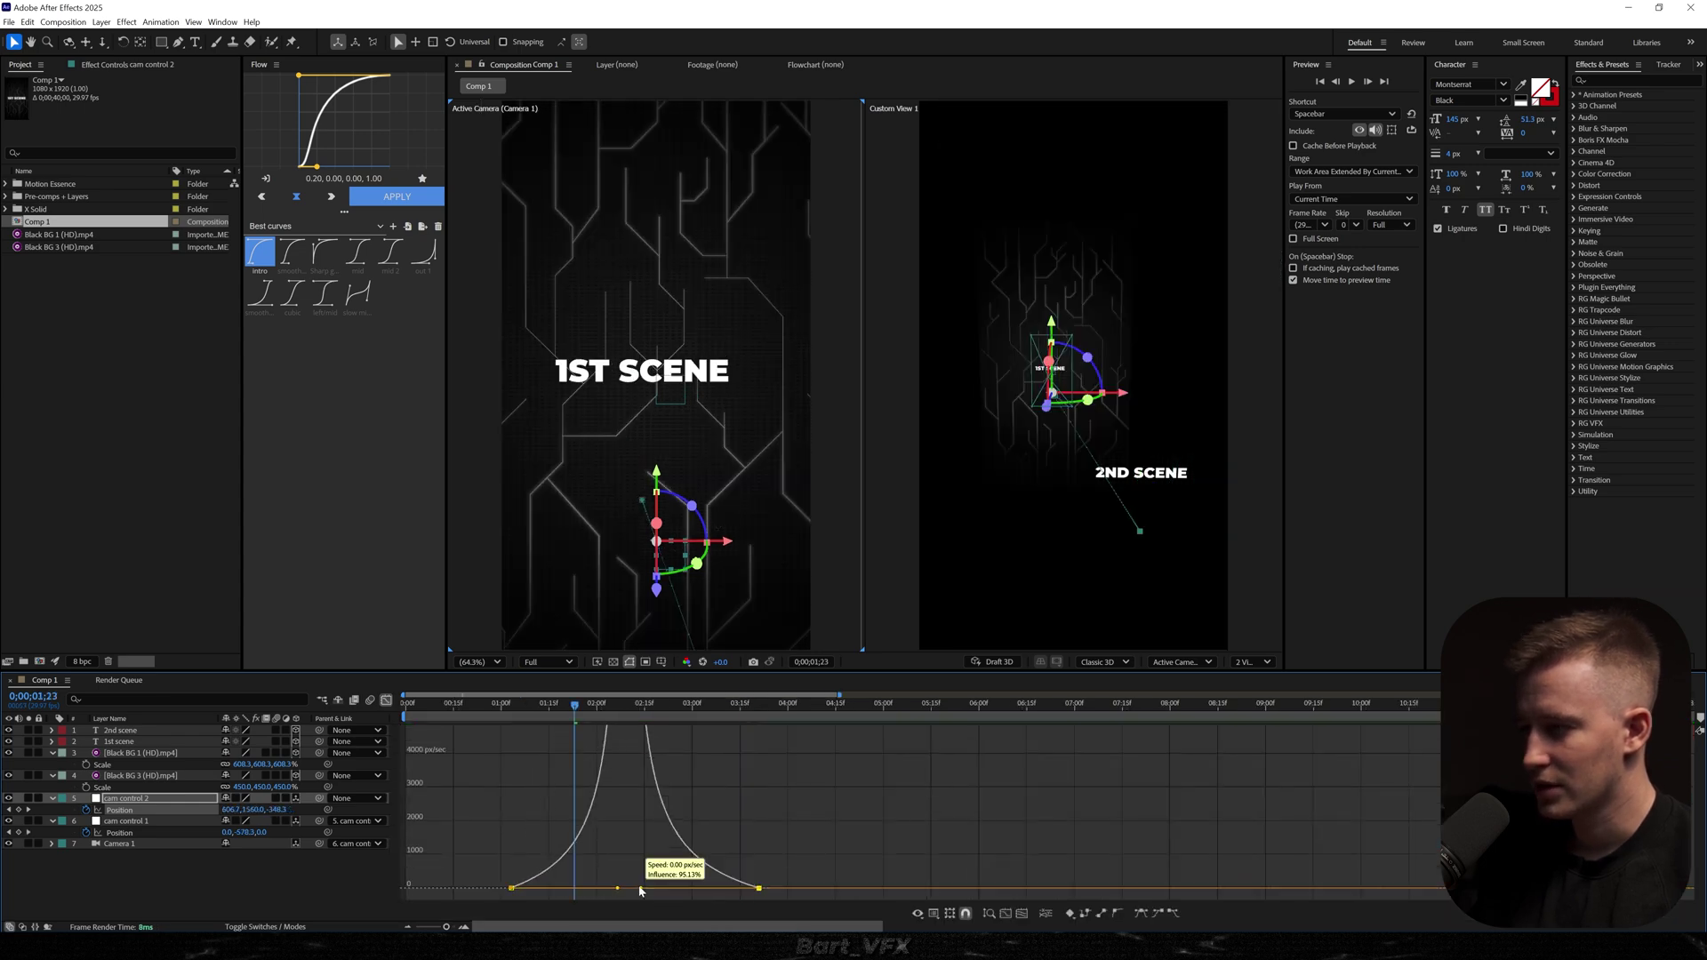
{"action": "key", "text": "space"}
{"action": "key", "text": "shift+F3"}
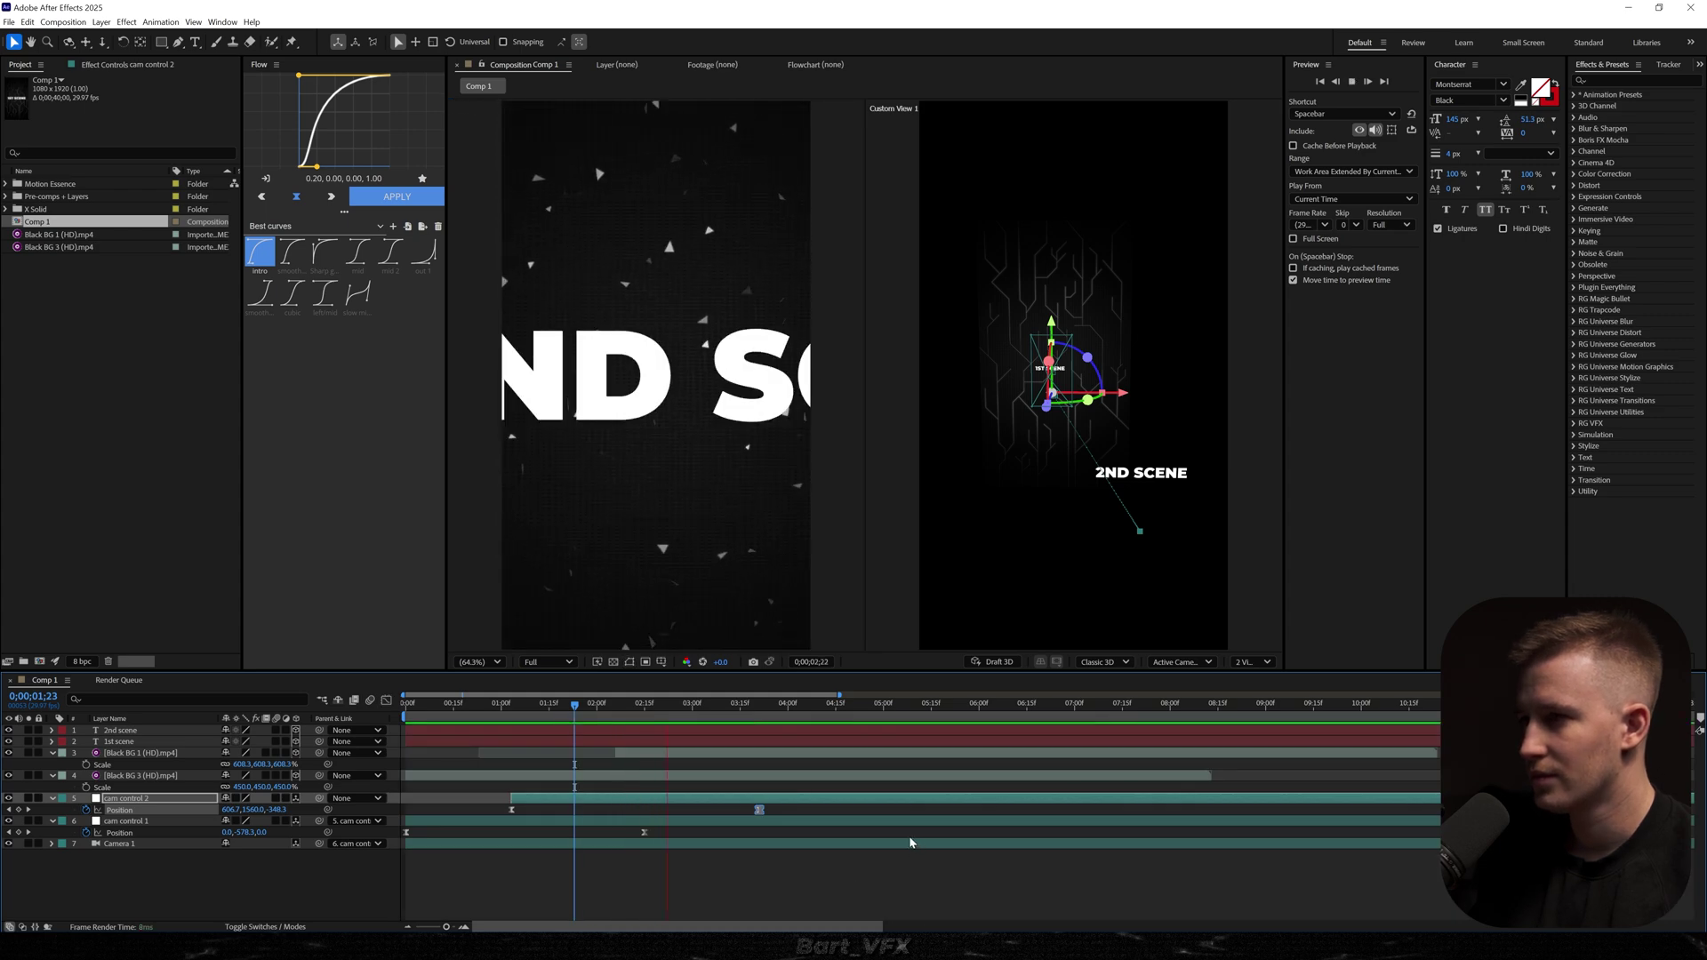
{"action": "key", "text": "space"}
{"action": "key", "text": "shift+F3"}
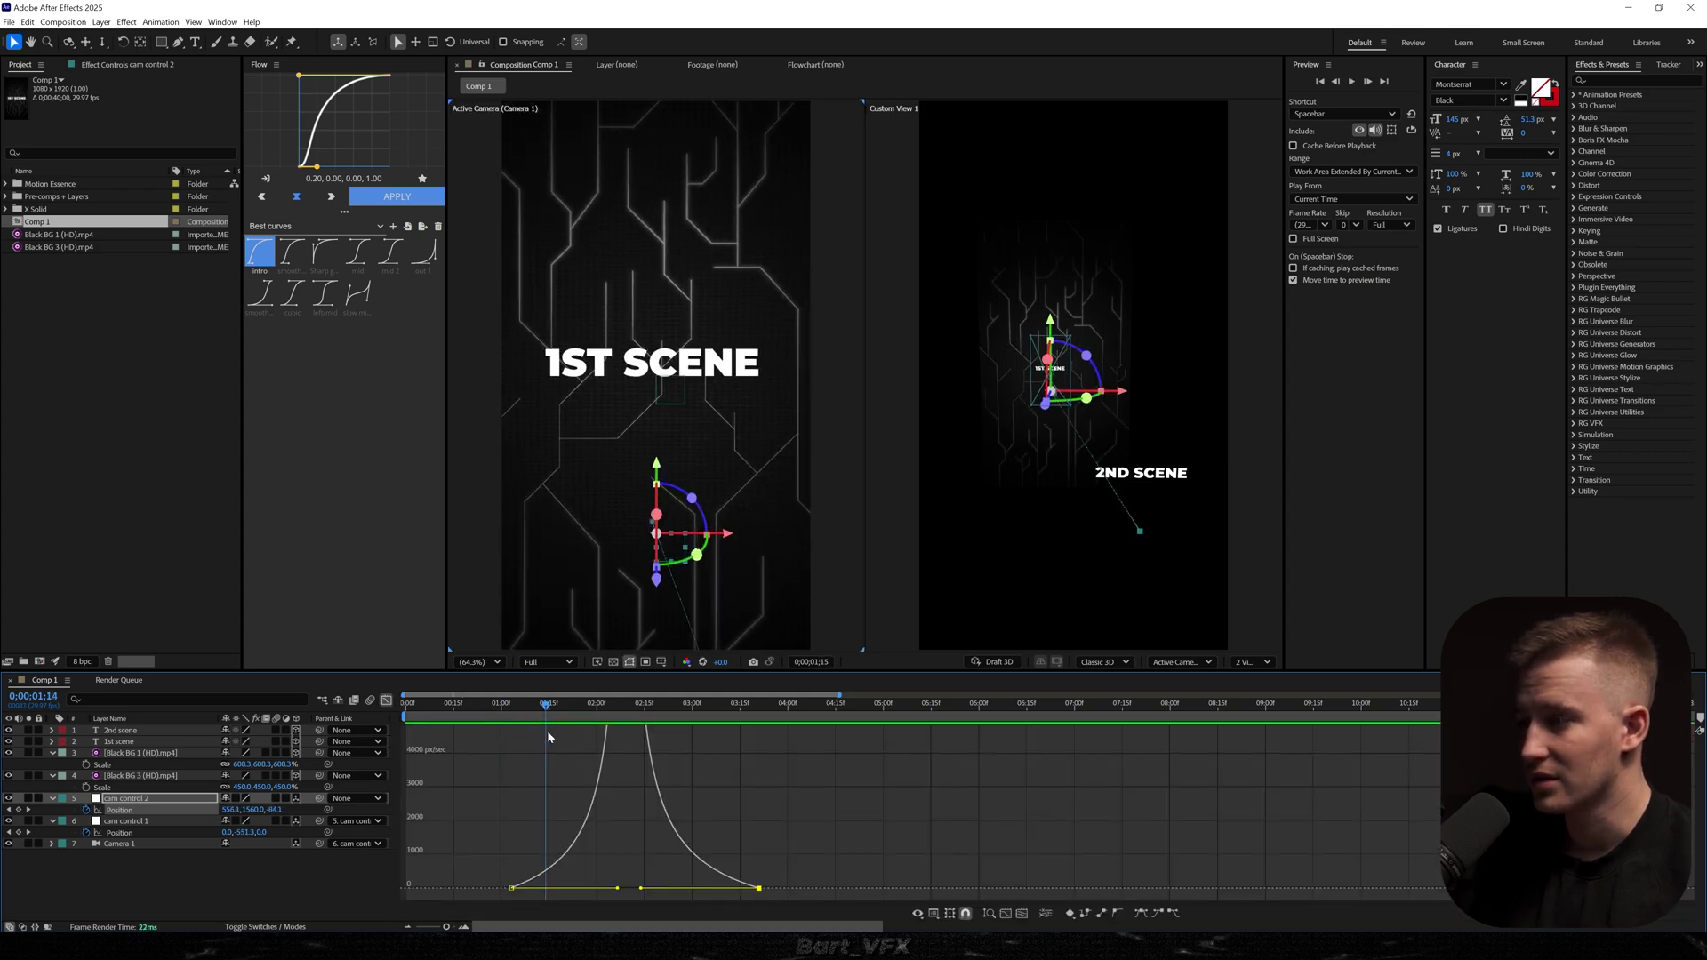
Step: At 0;00;03;14, move the 2nd scene text away from the camera toward its background, scale it to about 169.5% and preview
{"action": "left_click_drag", "start_coordinate": [563, 704], "coordinate": [740, 731]}
{"action": "key", "text": "space"}
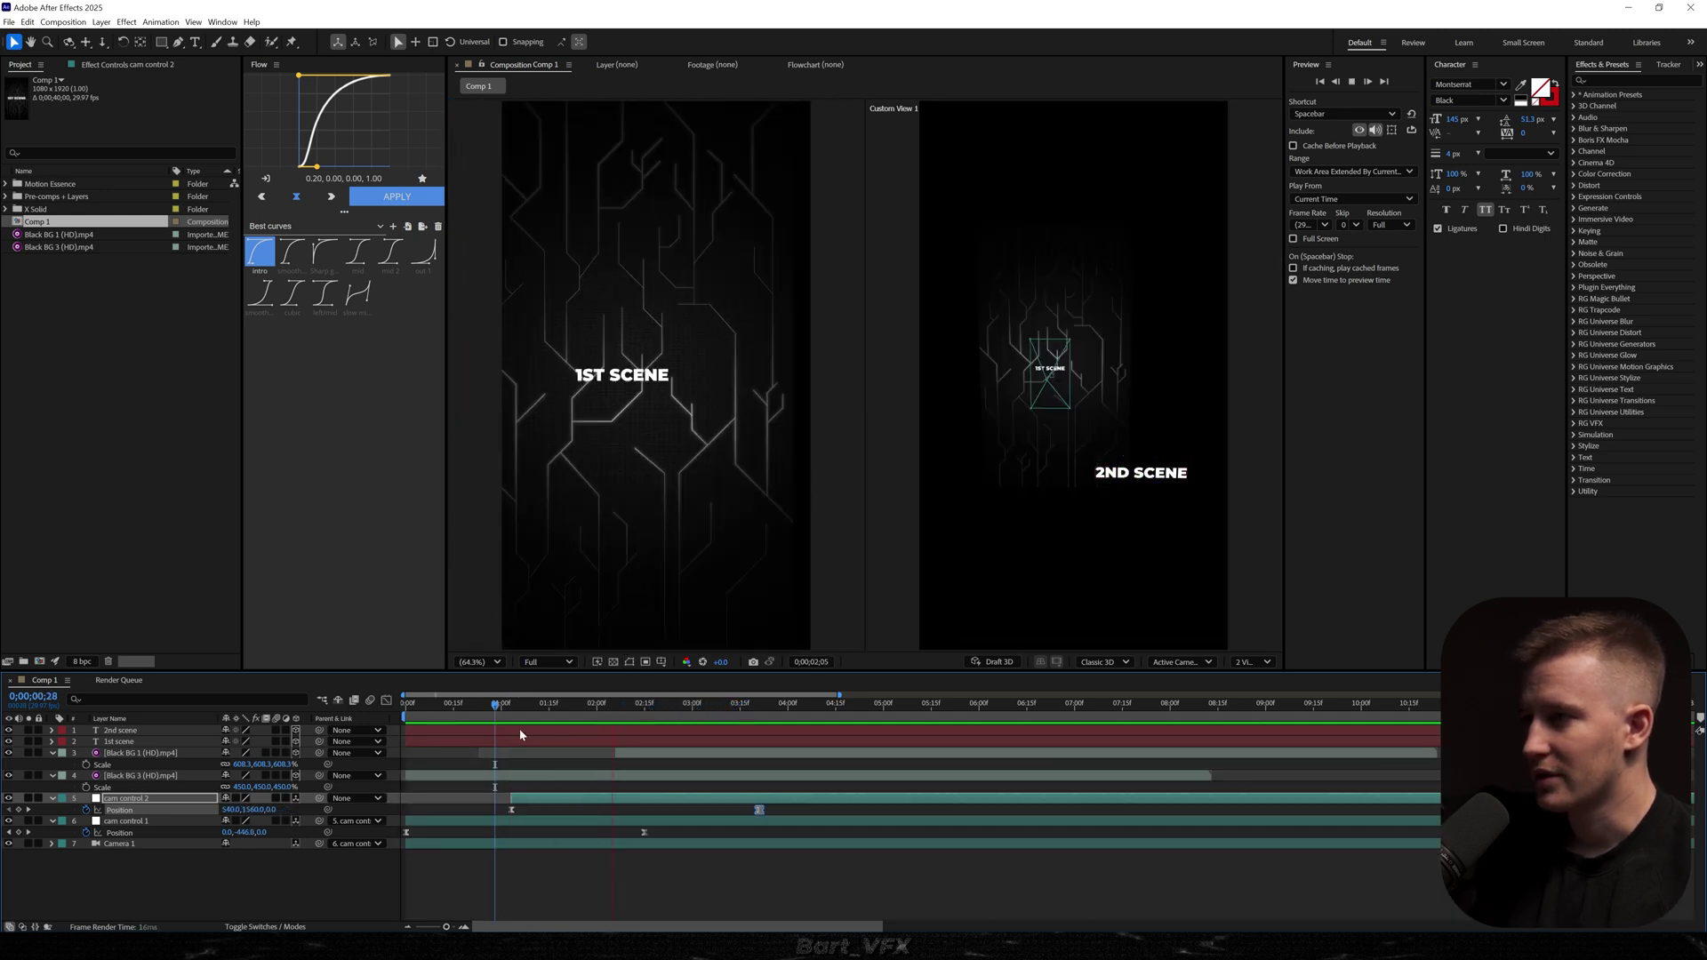
{"action": "left_click", "coordinate": [520, 730]}
{"action": "key", "text": "p"}
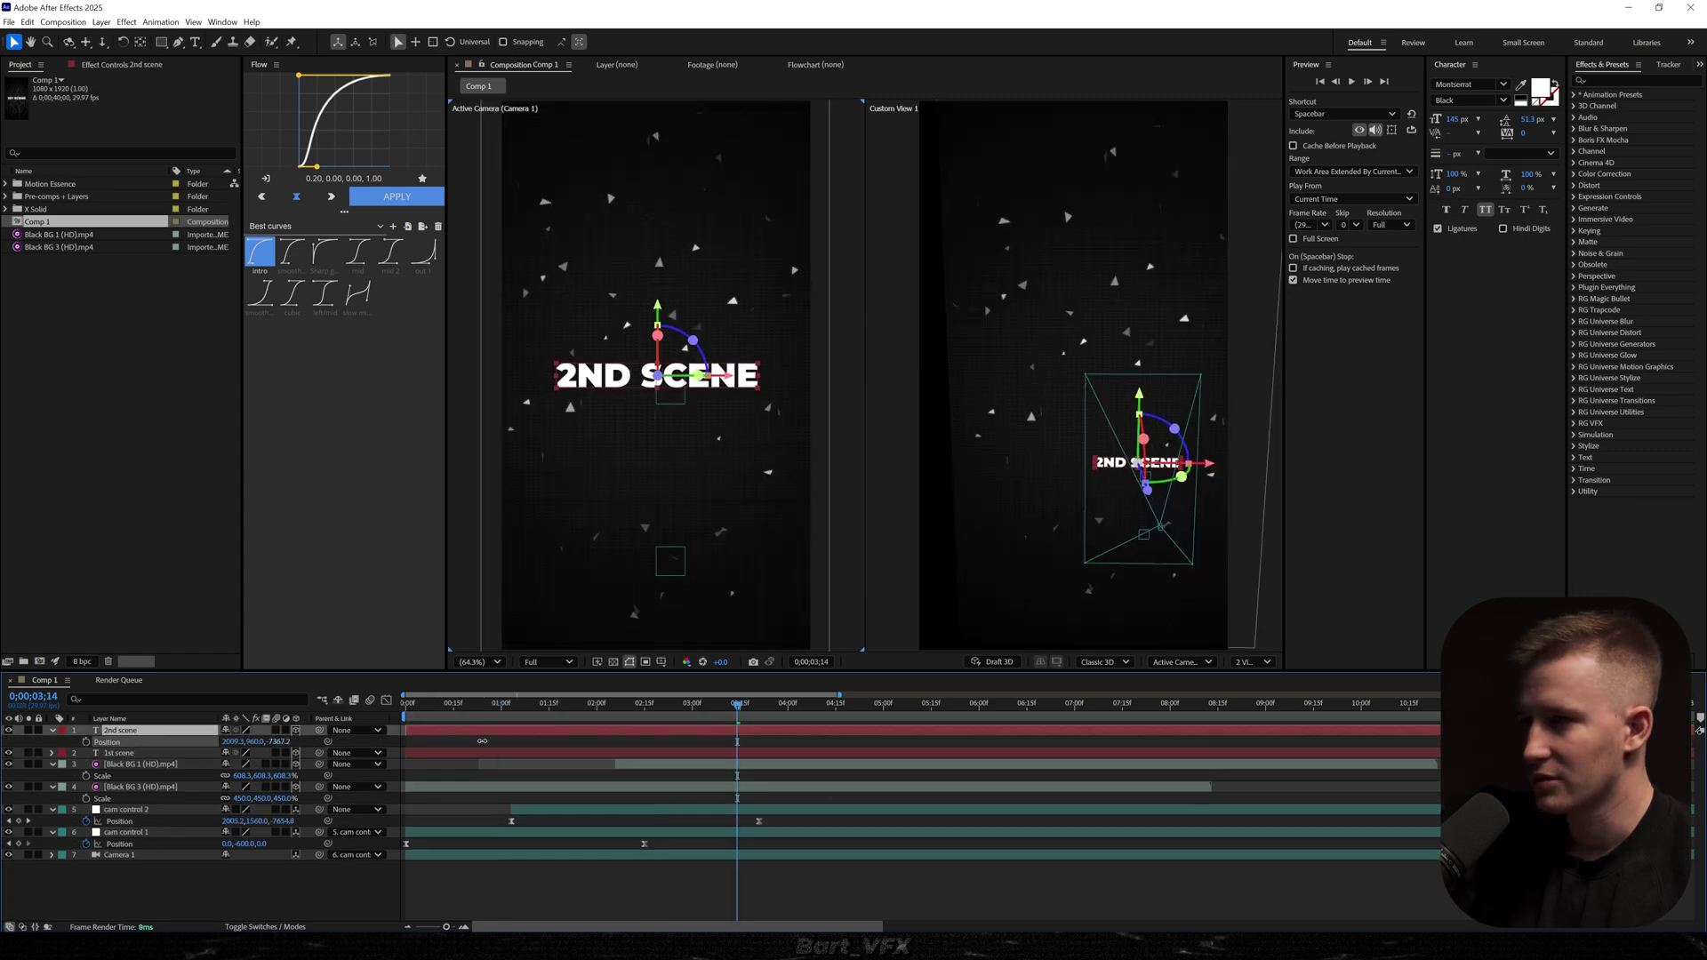
{"action": "left_click_drag", "start_coordinate": [543, 747], "coordinate": [564, 750]}
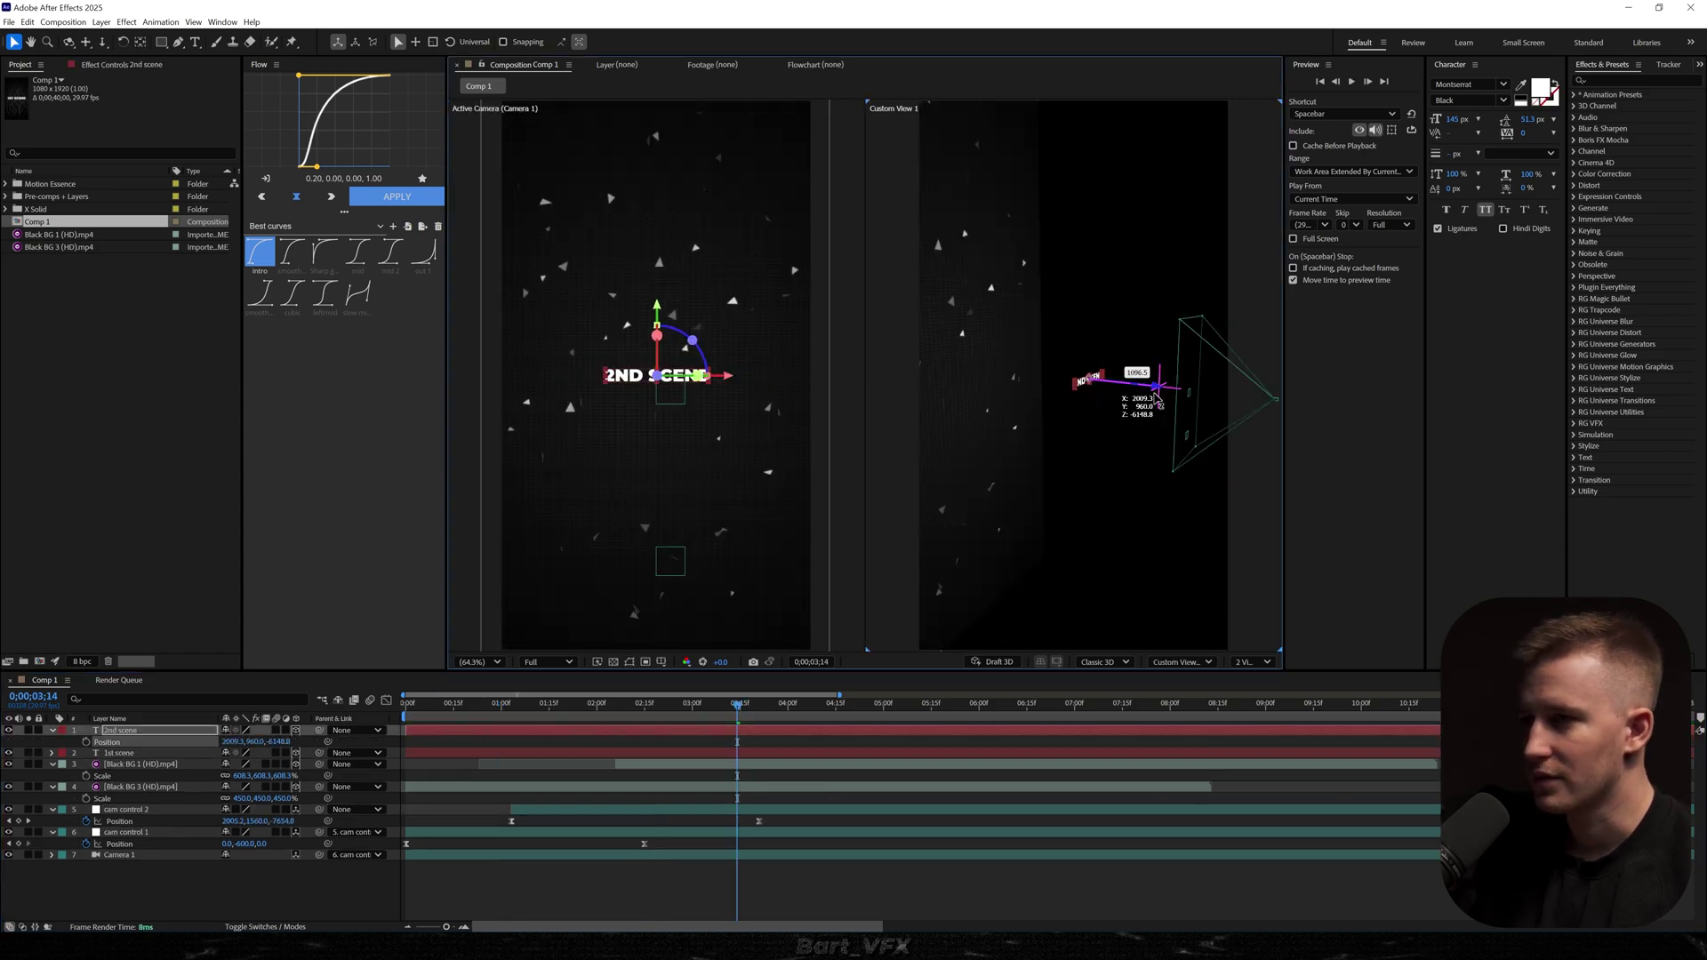
{"action": "left_click_drag", "start_coordinate": [1149, 385], "coordinate": [1156, 386]}
{"action": "key", "text": "s"}
{"action": "left_click_drag", "start_coordinate": [245, 741], "coordinate": [510, 739]}
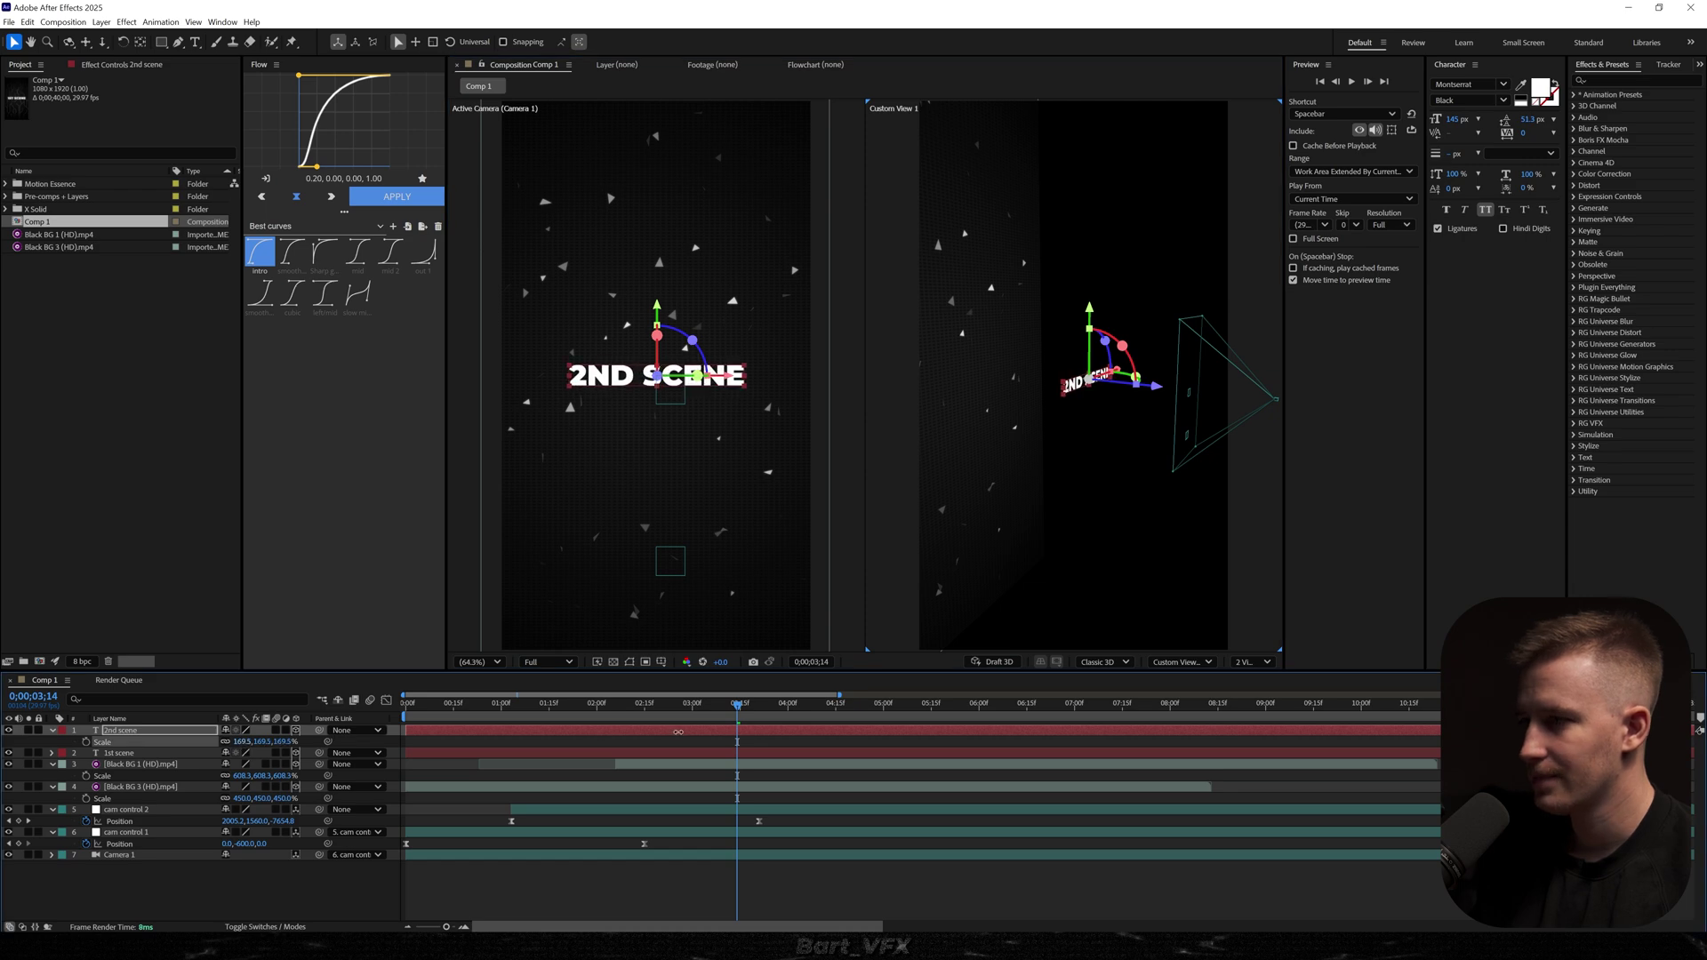
{"action": "key", "text": "space"}
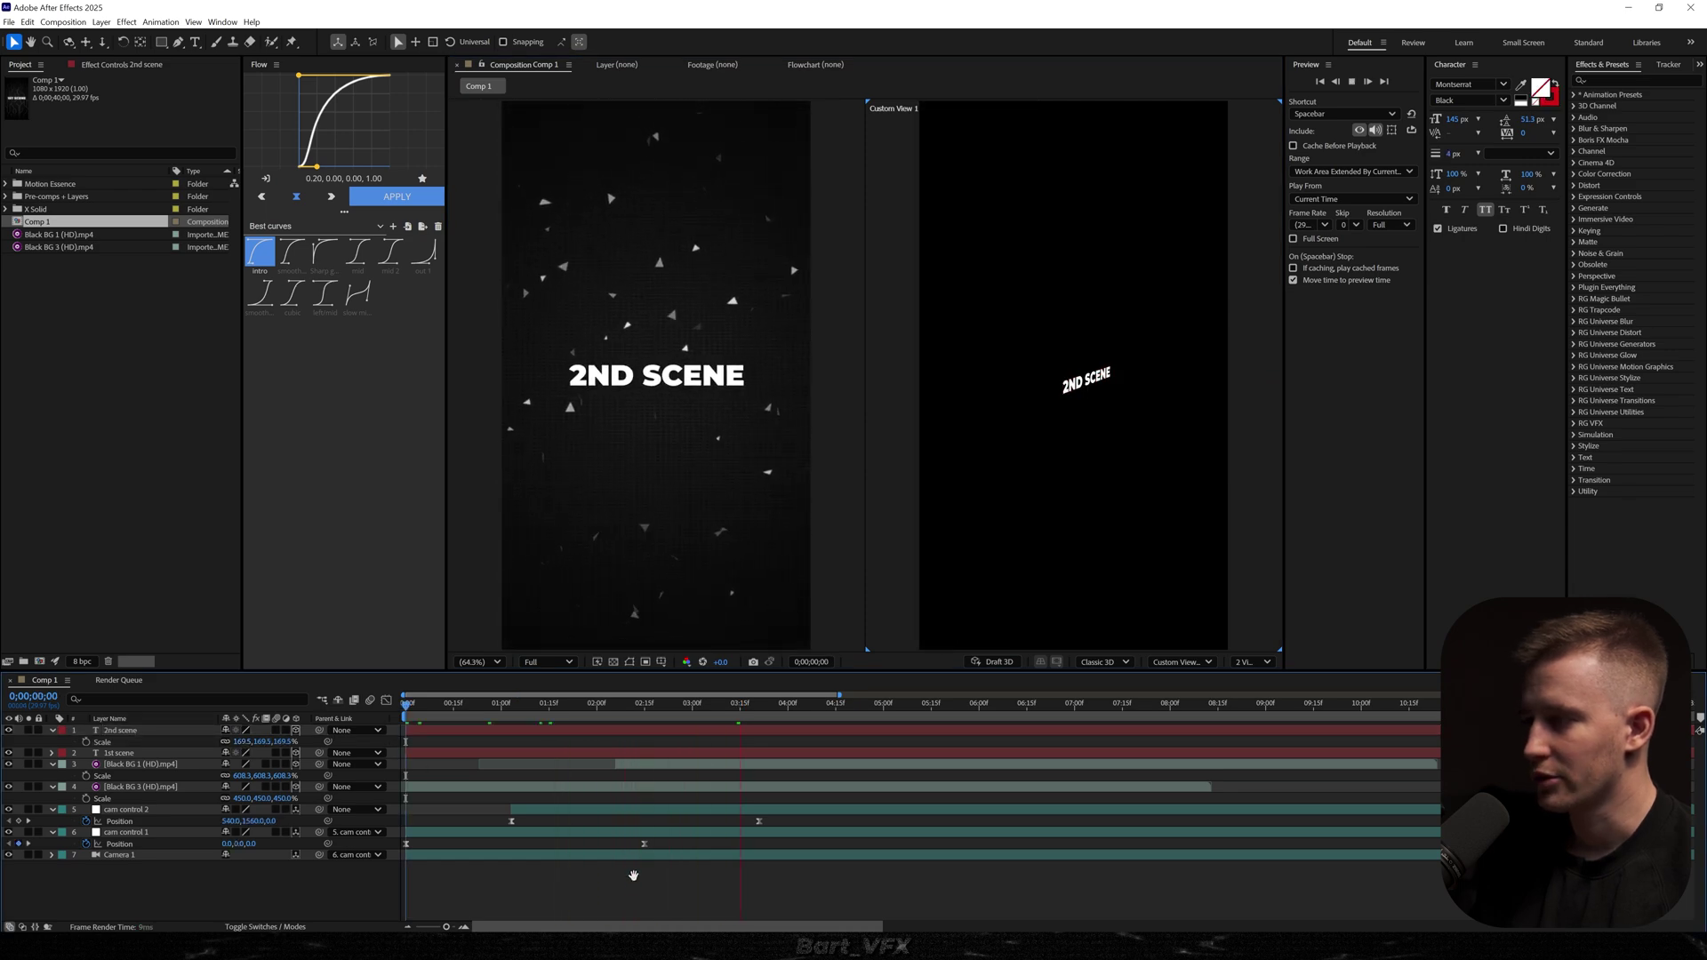
{"action": "key", "text": "space"}
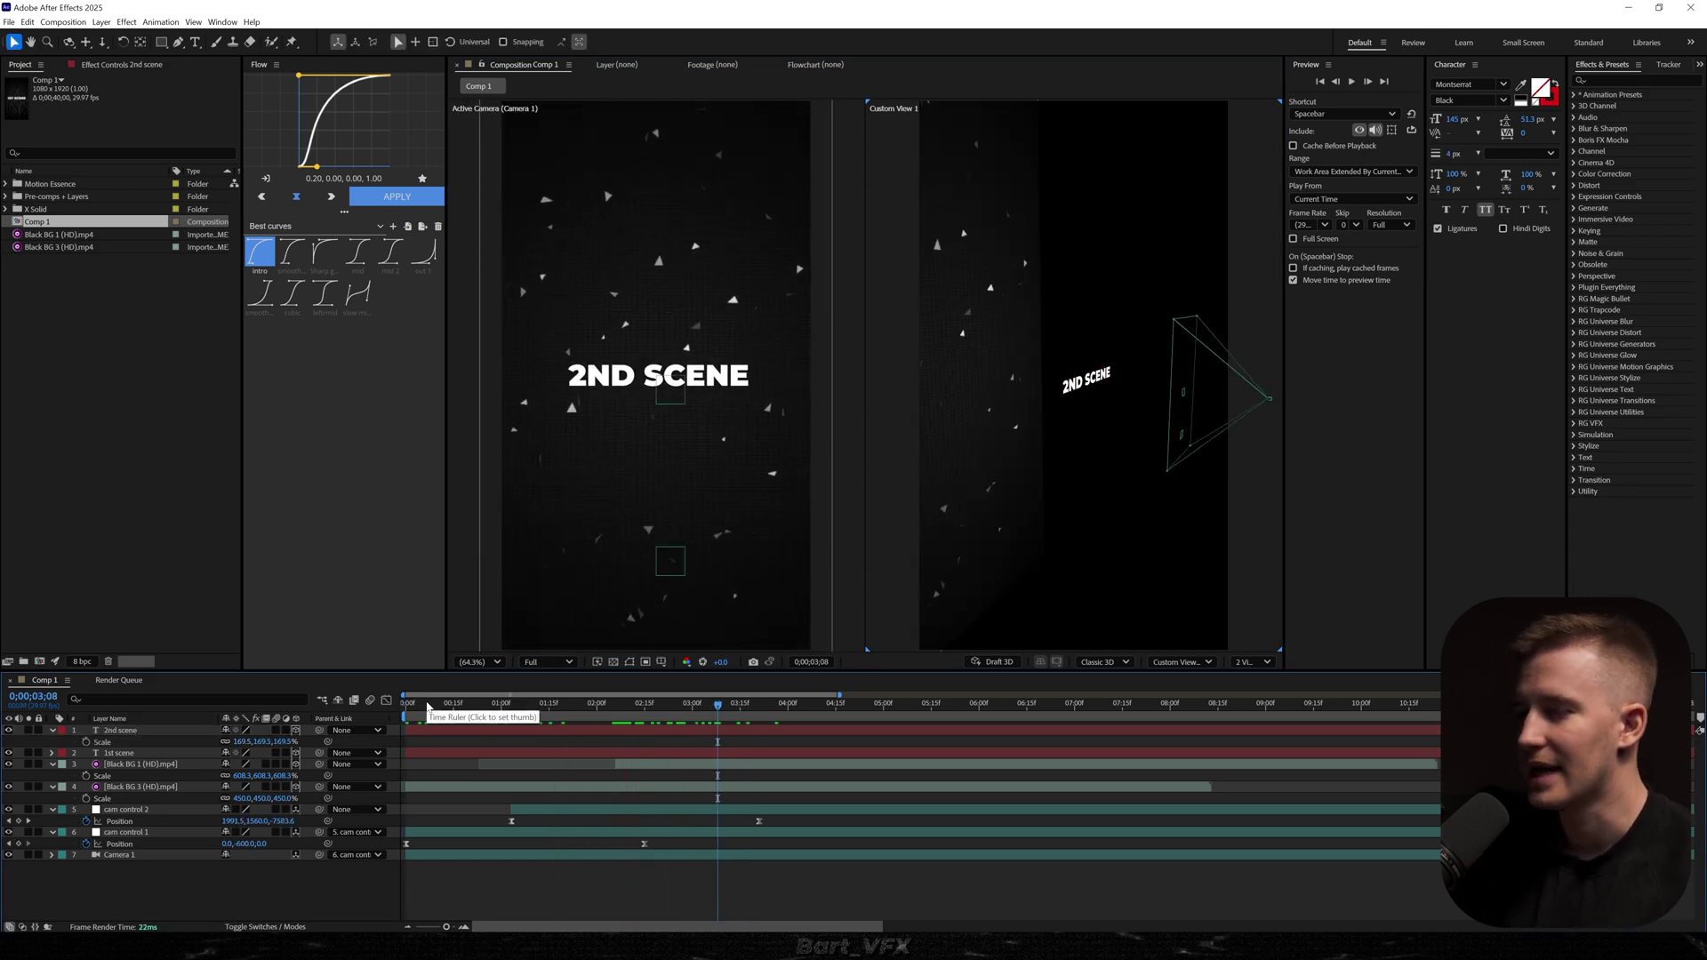
Step: Collapse all layers' properties and keyframe Black BG 1's opacity from 0% at 0;00;02;06 to 100% at 0;00;02;26
{"action": "key", "text": "ctrl+a"}
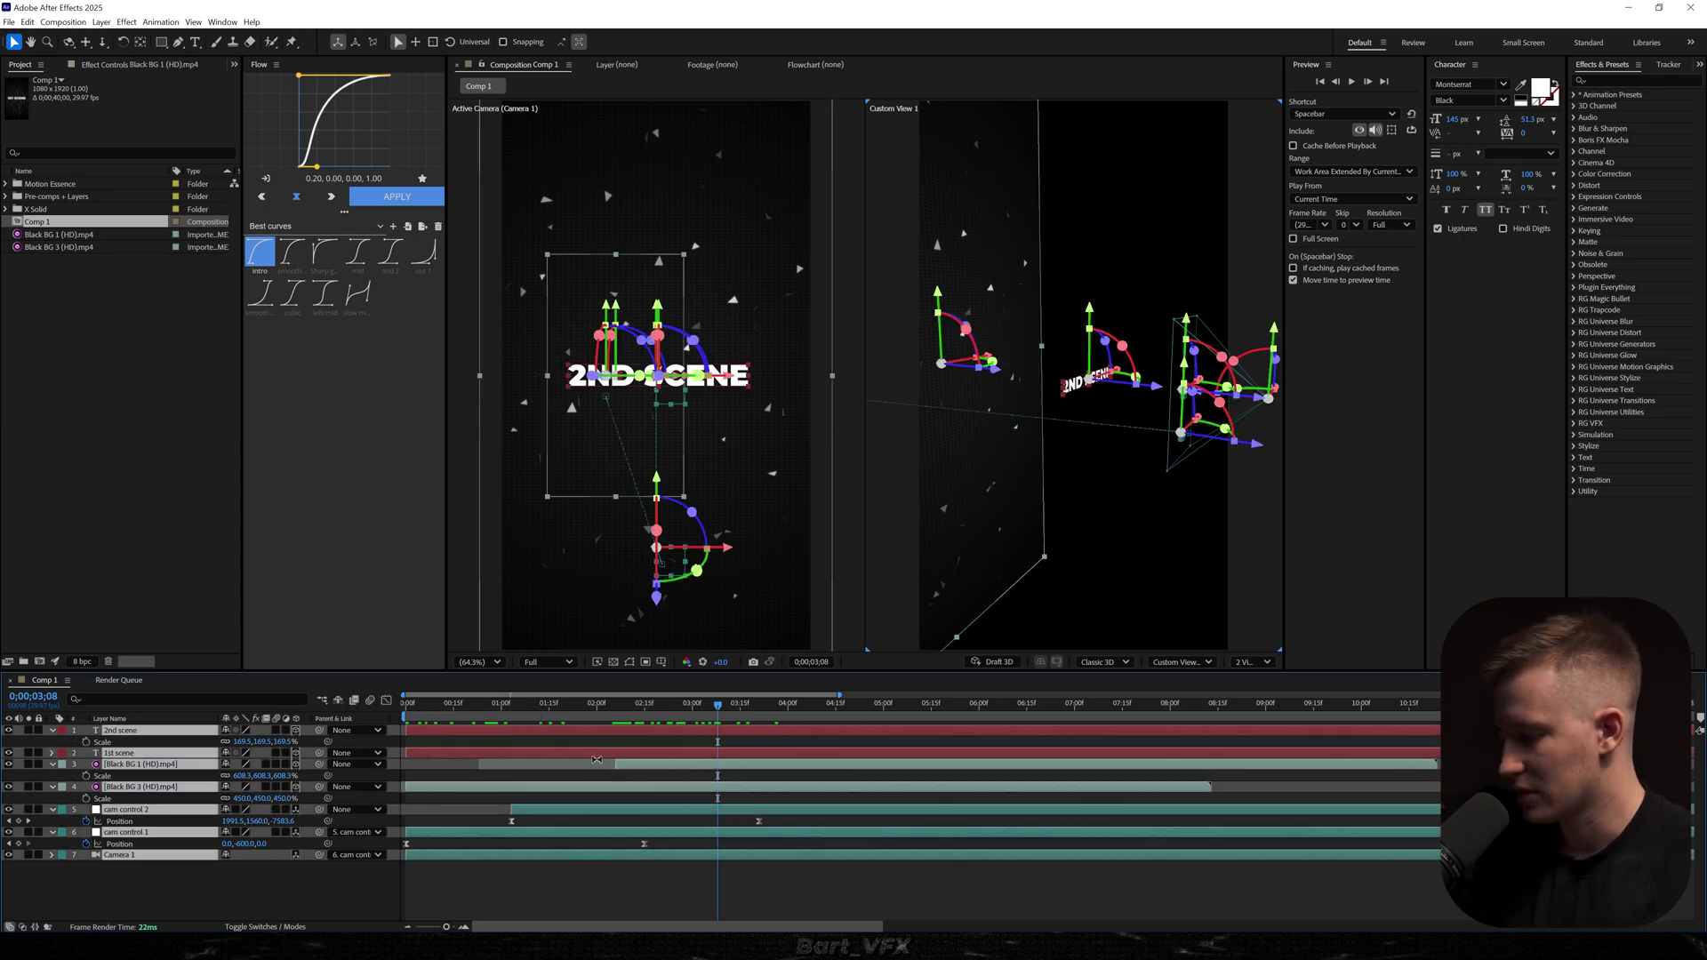
{"action": "key", "text": "ctrl+grave"}
{"action": "left_click", "coordinate": [150, 755]}
{"action": "left_click", "coordinate": [149, 755]}
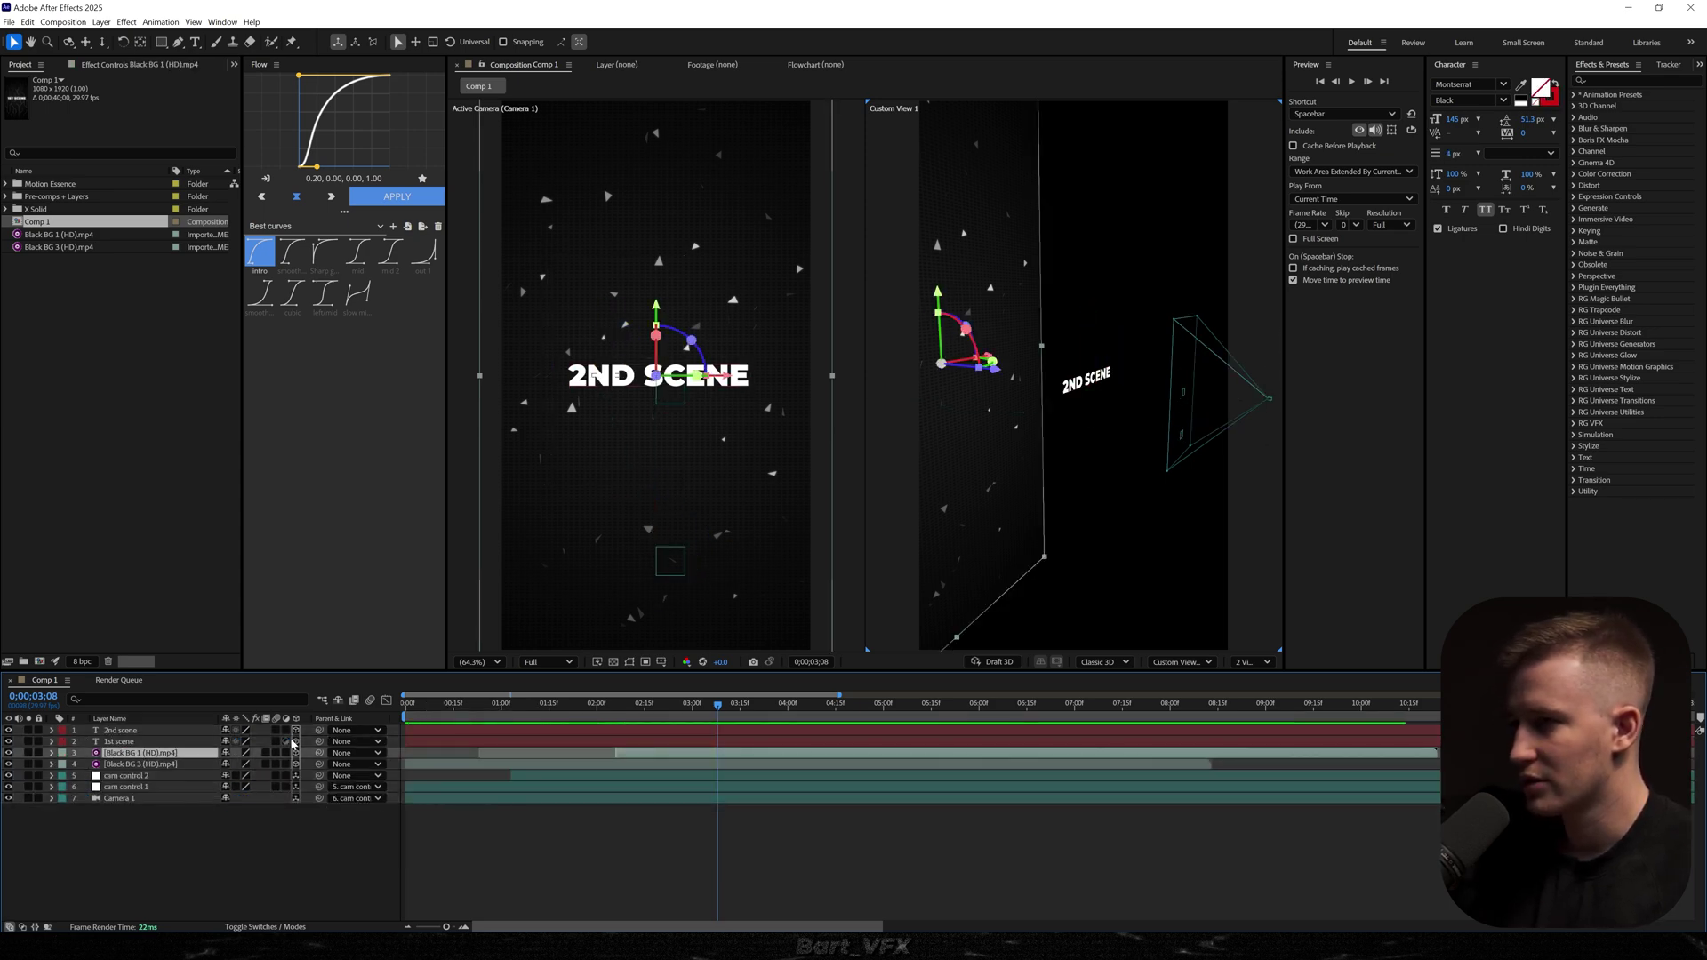
{"action": "left_click", "coordinate": [680, 707]}
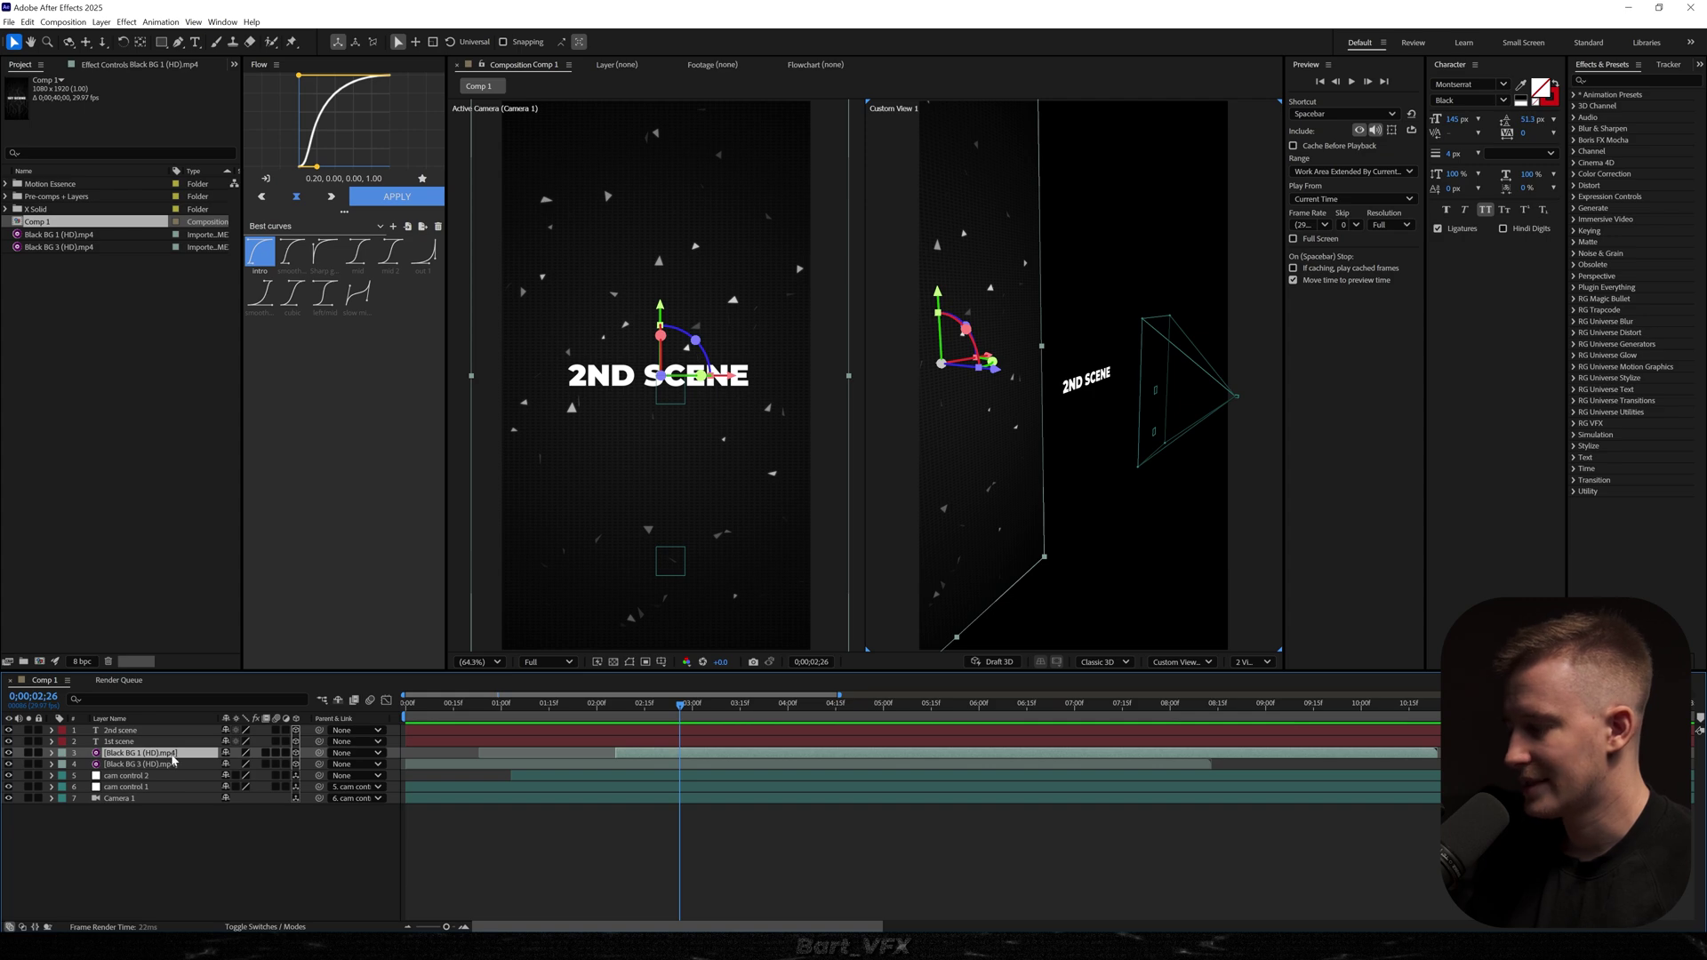
{"action": "key", "text": "t"}
{"action": "left_click", "coordinate": [86, 764]}
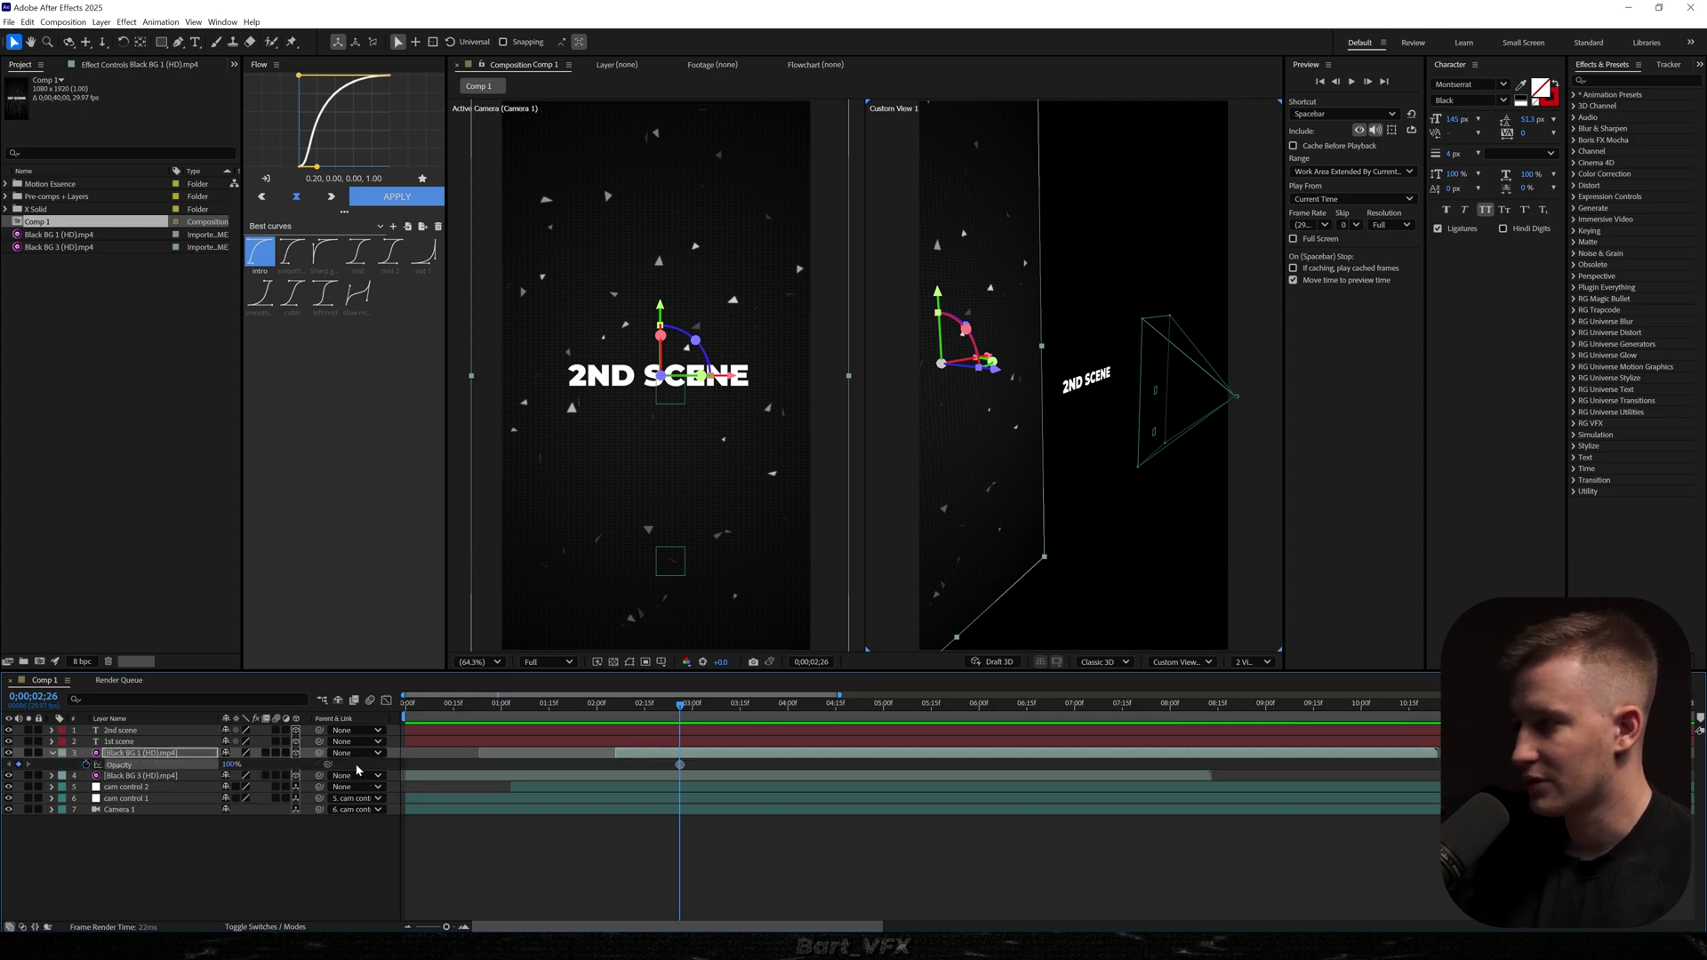
{"action": "left_click_drag", "start_coordinate": [689, 719], "coordinate": [616, 717]}
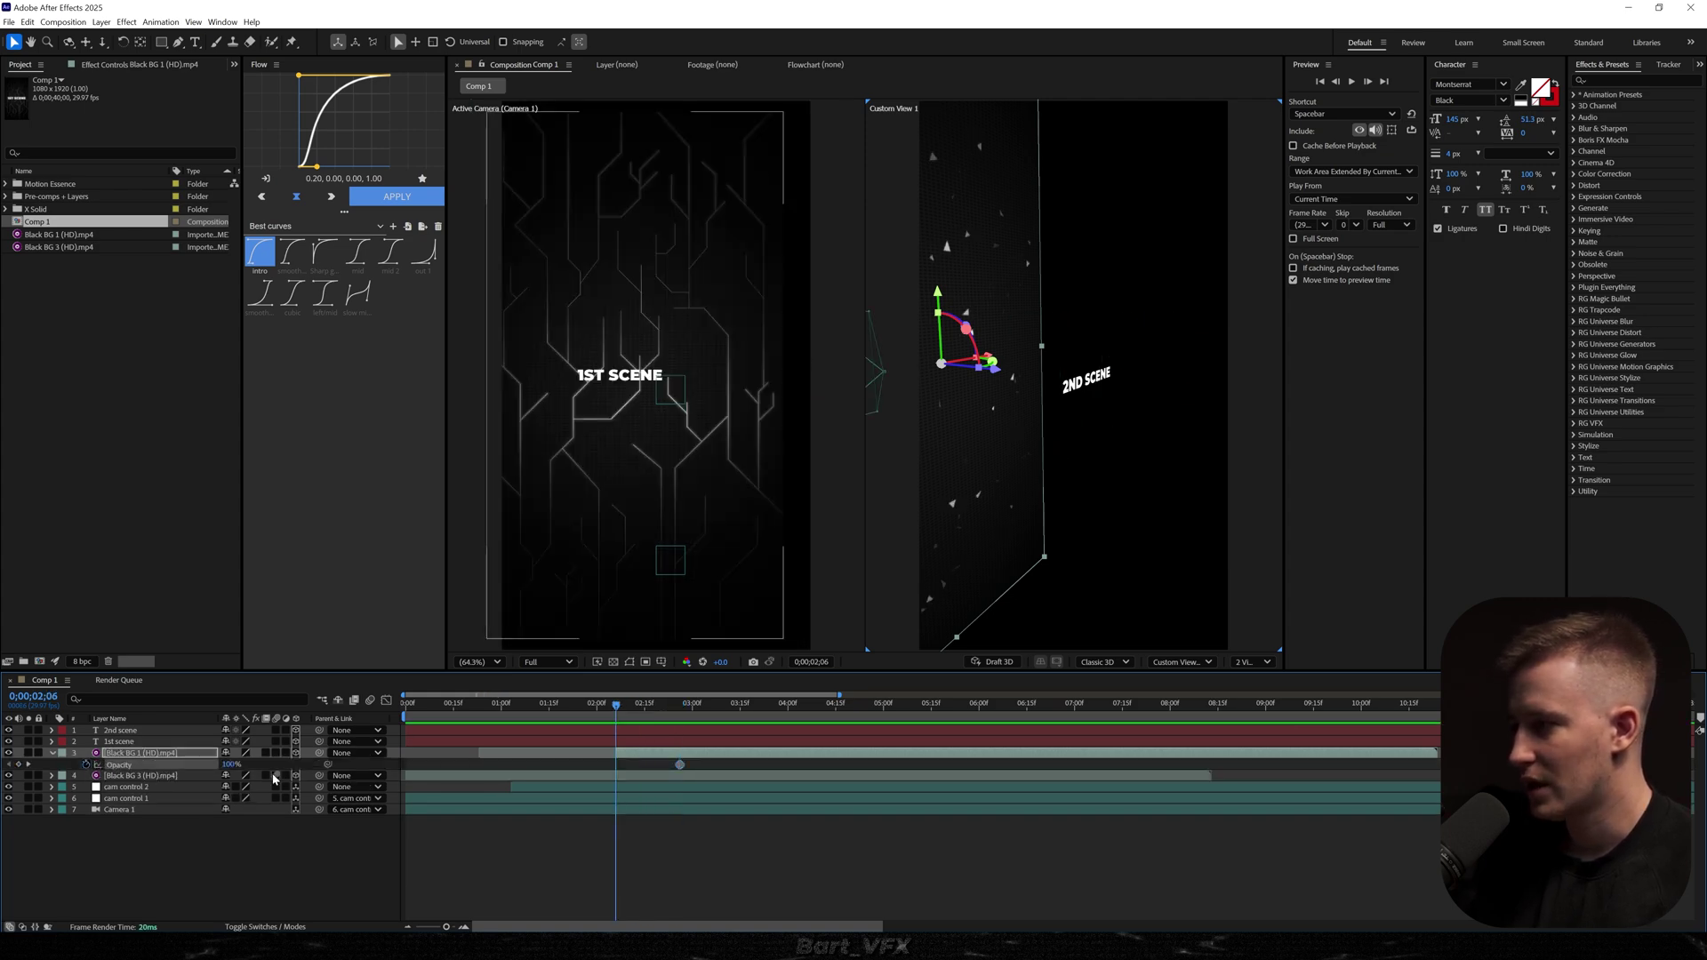
{"action": "left_click_drag", "start_coordinate": [230, 764], "coordinate": [142, 765]}
Step: Shorten Black BG 1's fade-in by moving its 100% opacity keyframe earlier, ease both opacity keyframes and preview
{"action": "left_click_drag", "start_coordinate": [612, 709], "coordinate": [626, 708]}
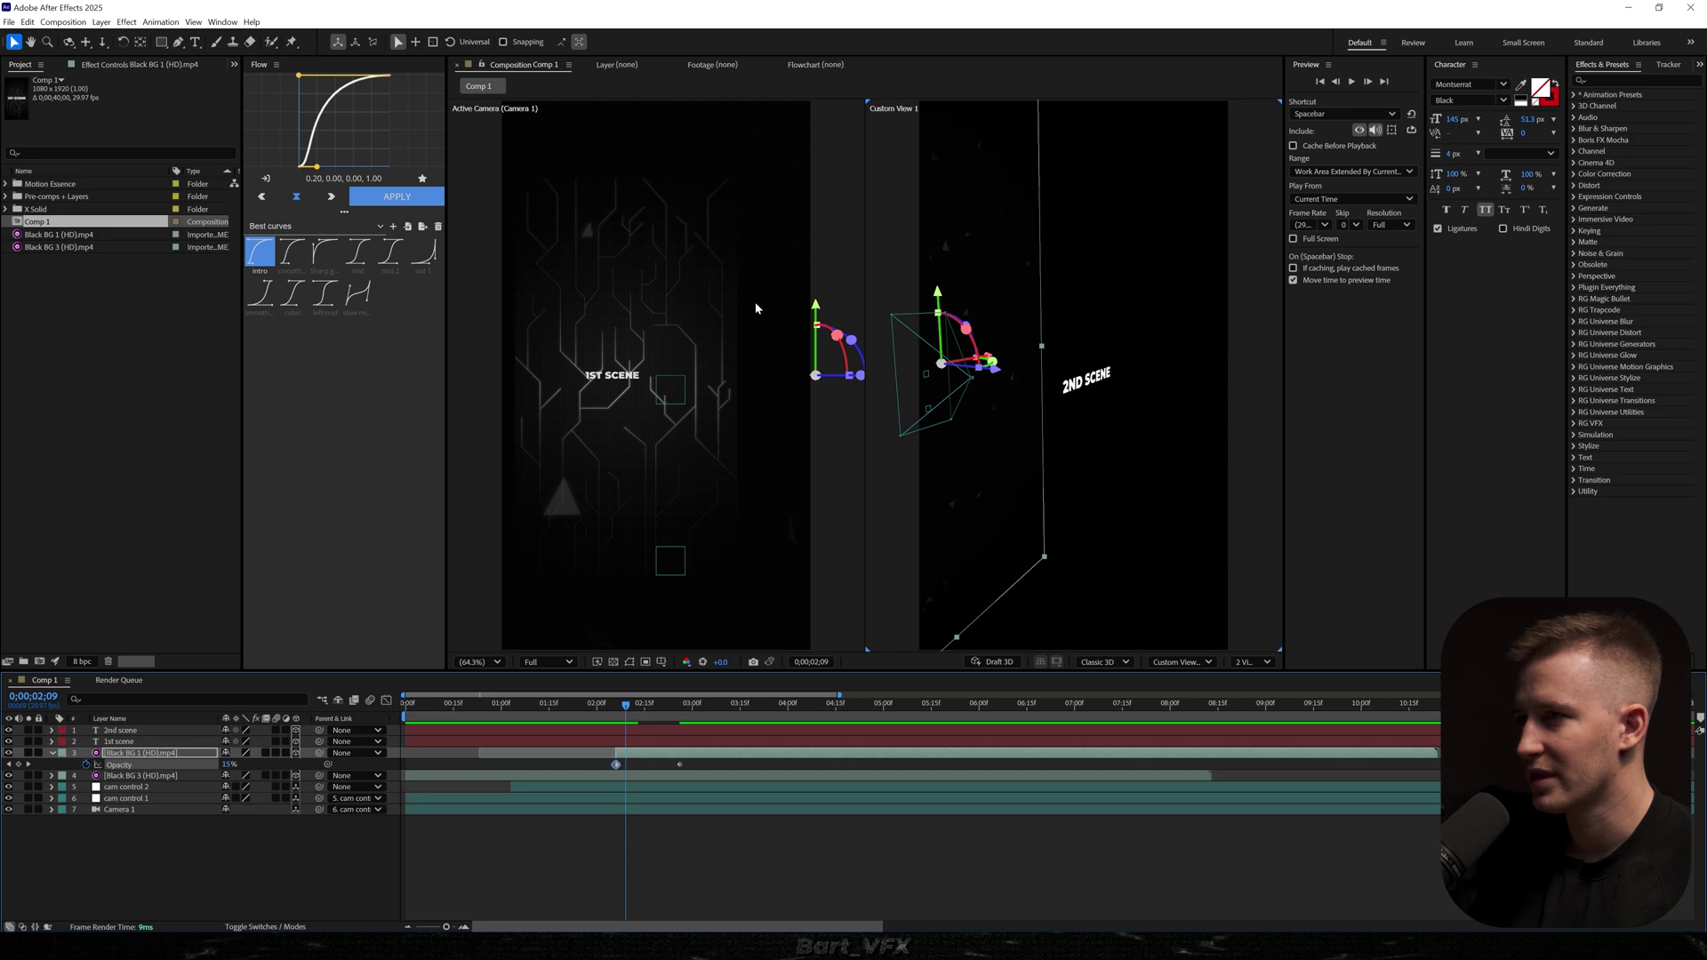
{"action": "left_click_drag", "start_coordinate": [626, 708], "coordinate": [730, 704]}
{"action": "left_click_drag", "start_coordinate": [680, 765], "coordinate": [582, 779]}
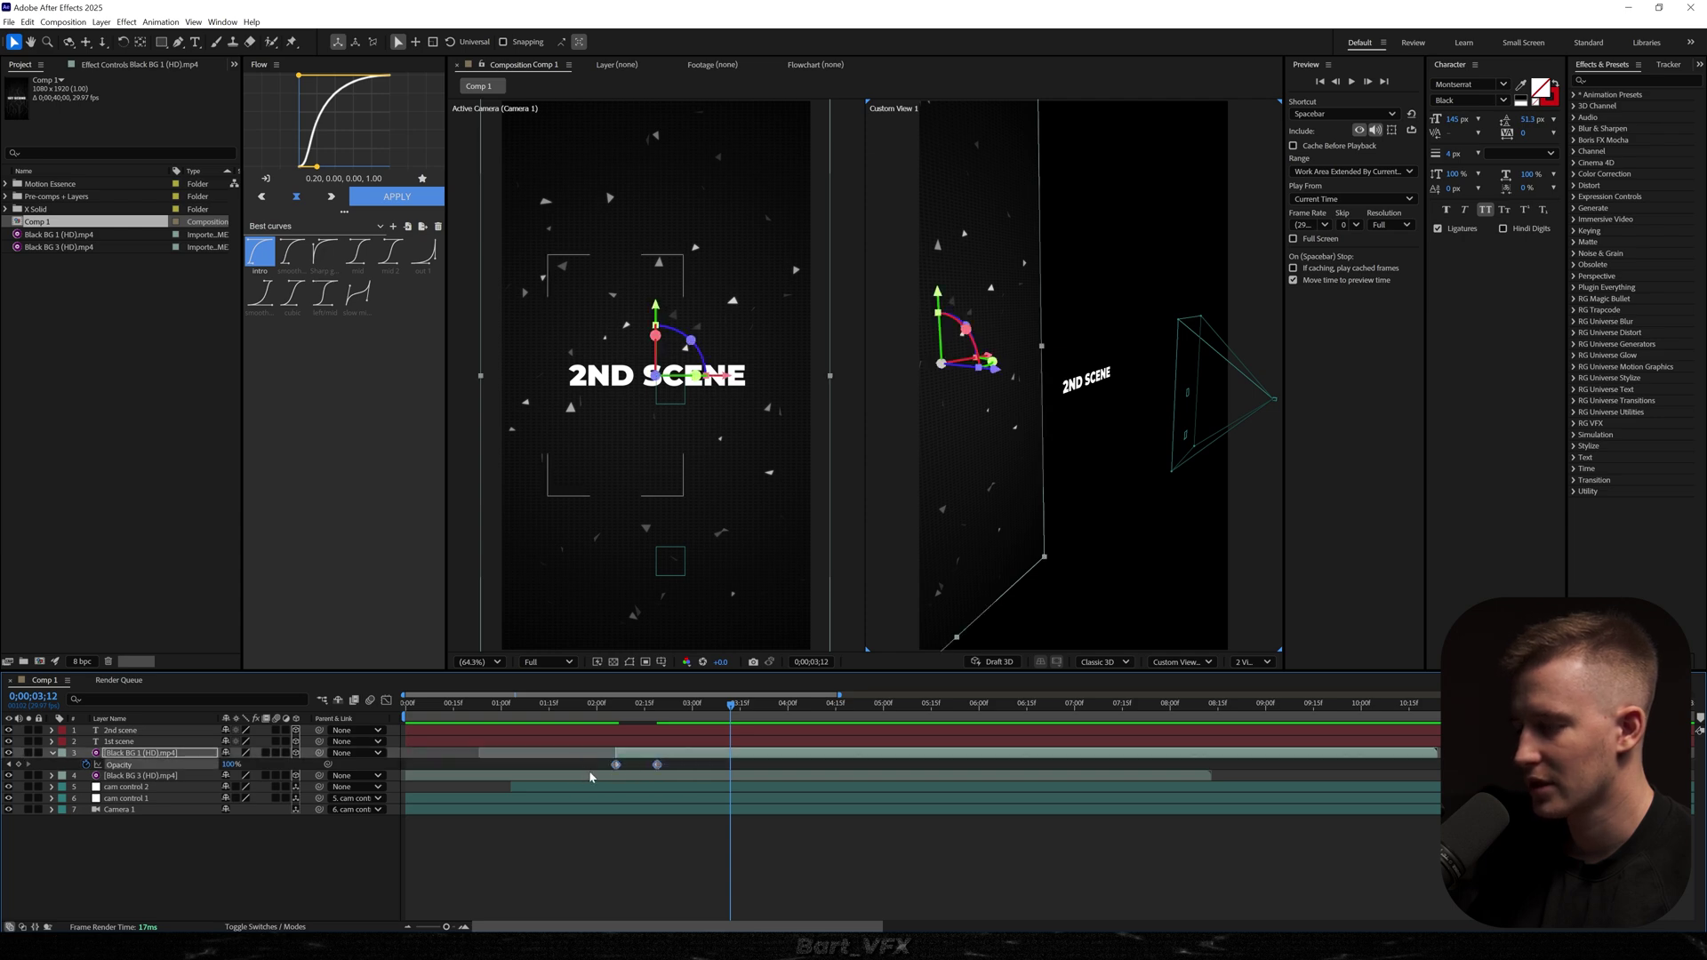
{"action": "left_click_drag", "start_coordinate": [693, 707], "coordinate": [534, 707]}
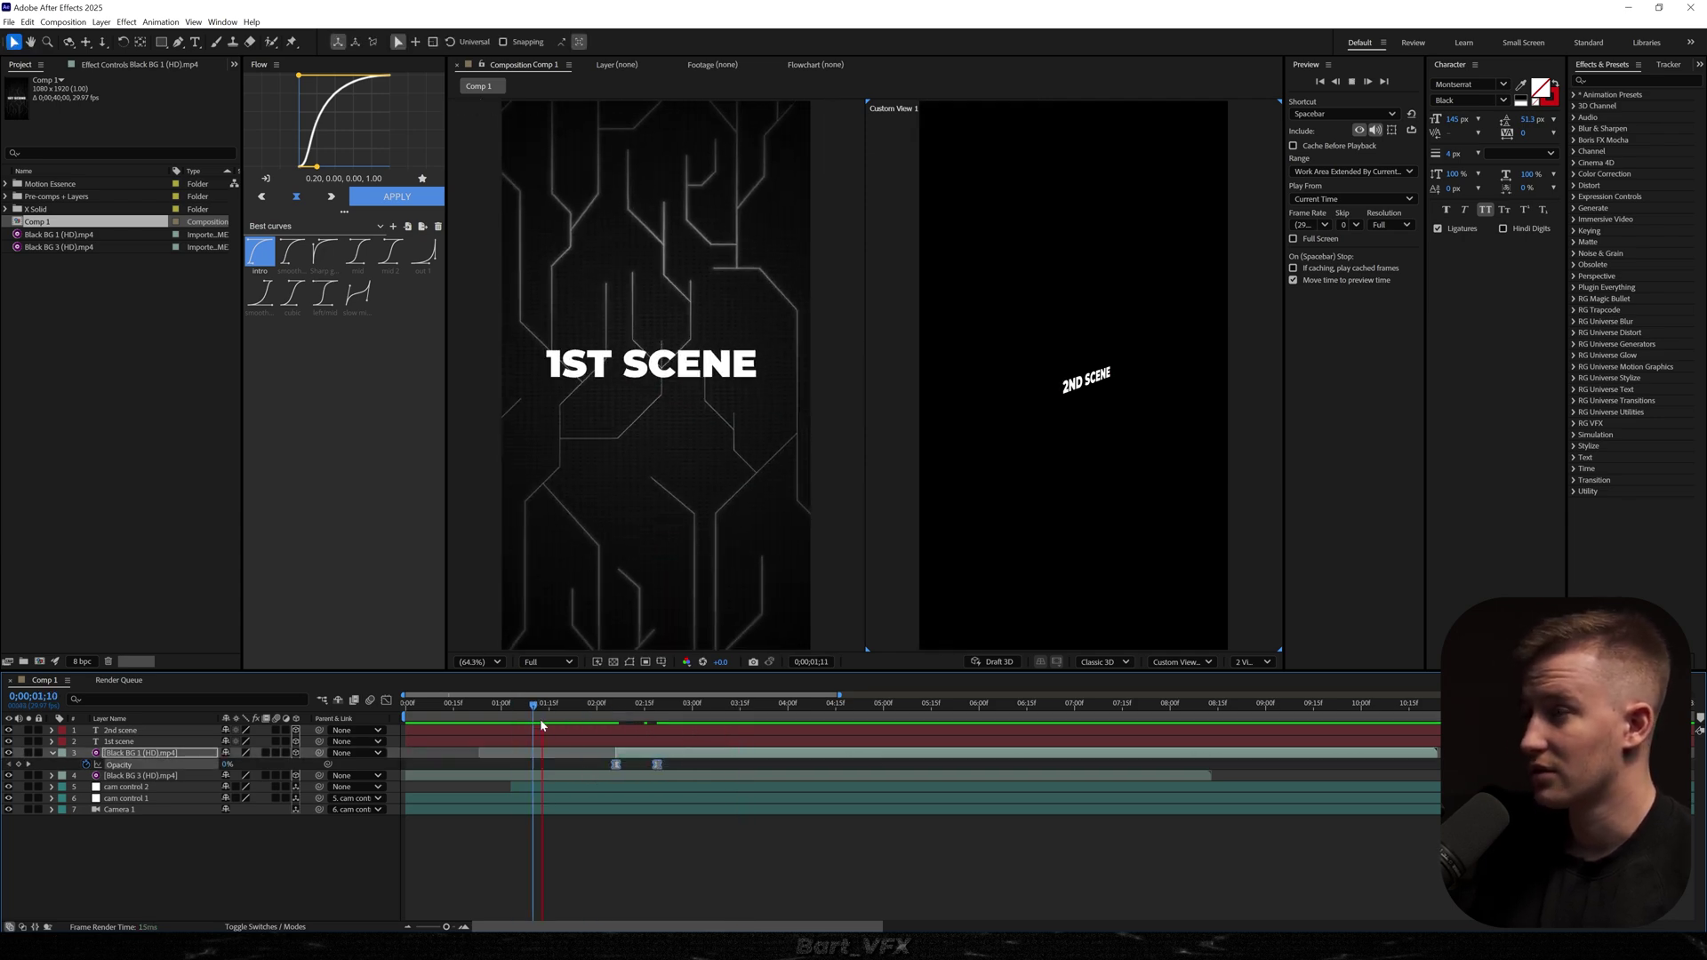
{"action": "key", "text": "space"}
Step: Paste the copied opacity fade-in keyframes onto the 2nd scene text layer, move the final keyframe slightly earlier and preview
{"action": "left_click", "coordinate": [168, 731]}
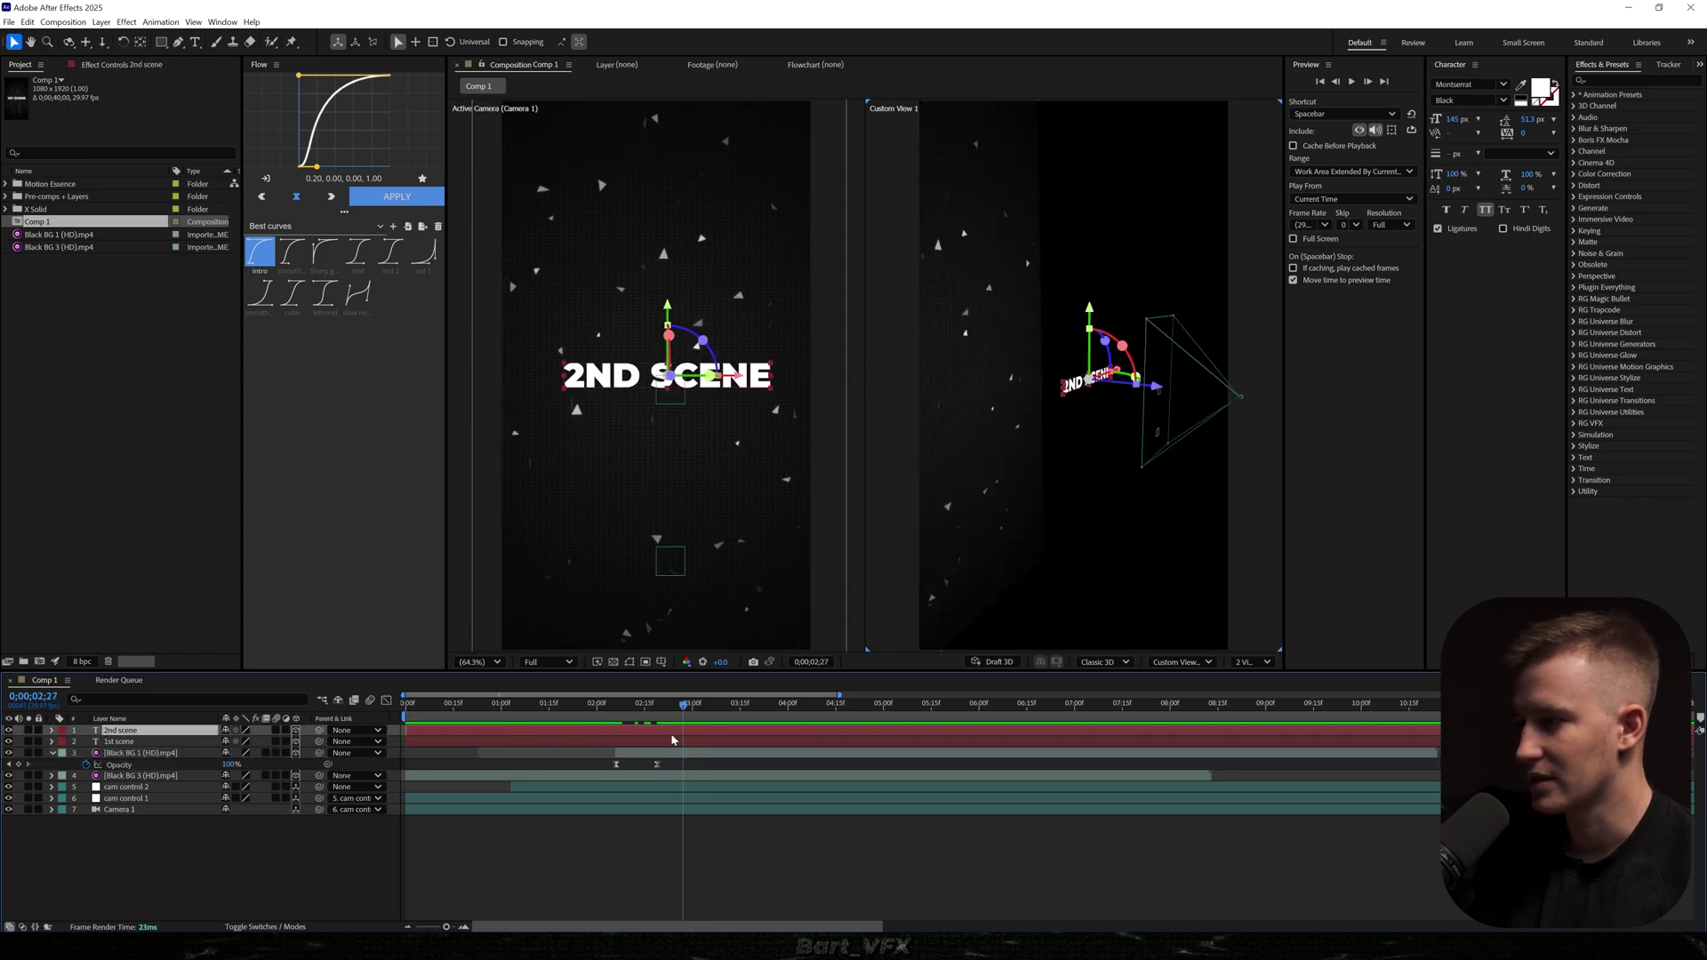
{"action": "left_click", "coordinate": [640, 707]}
{"action": "key", "text": "ctrl+v"}
{"action": "left_click", "coordinate": [714, 707]}
{"action": "key", "text": "u"}
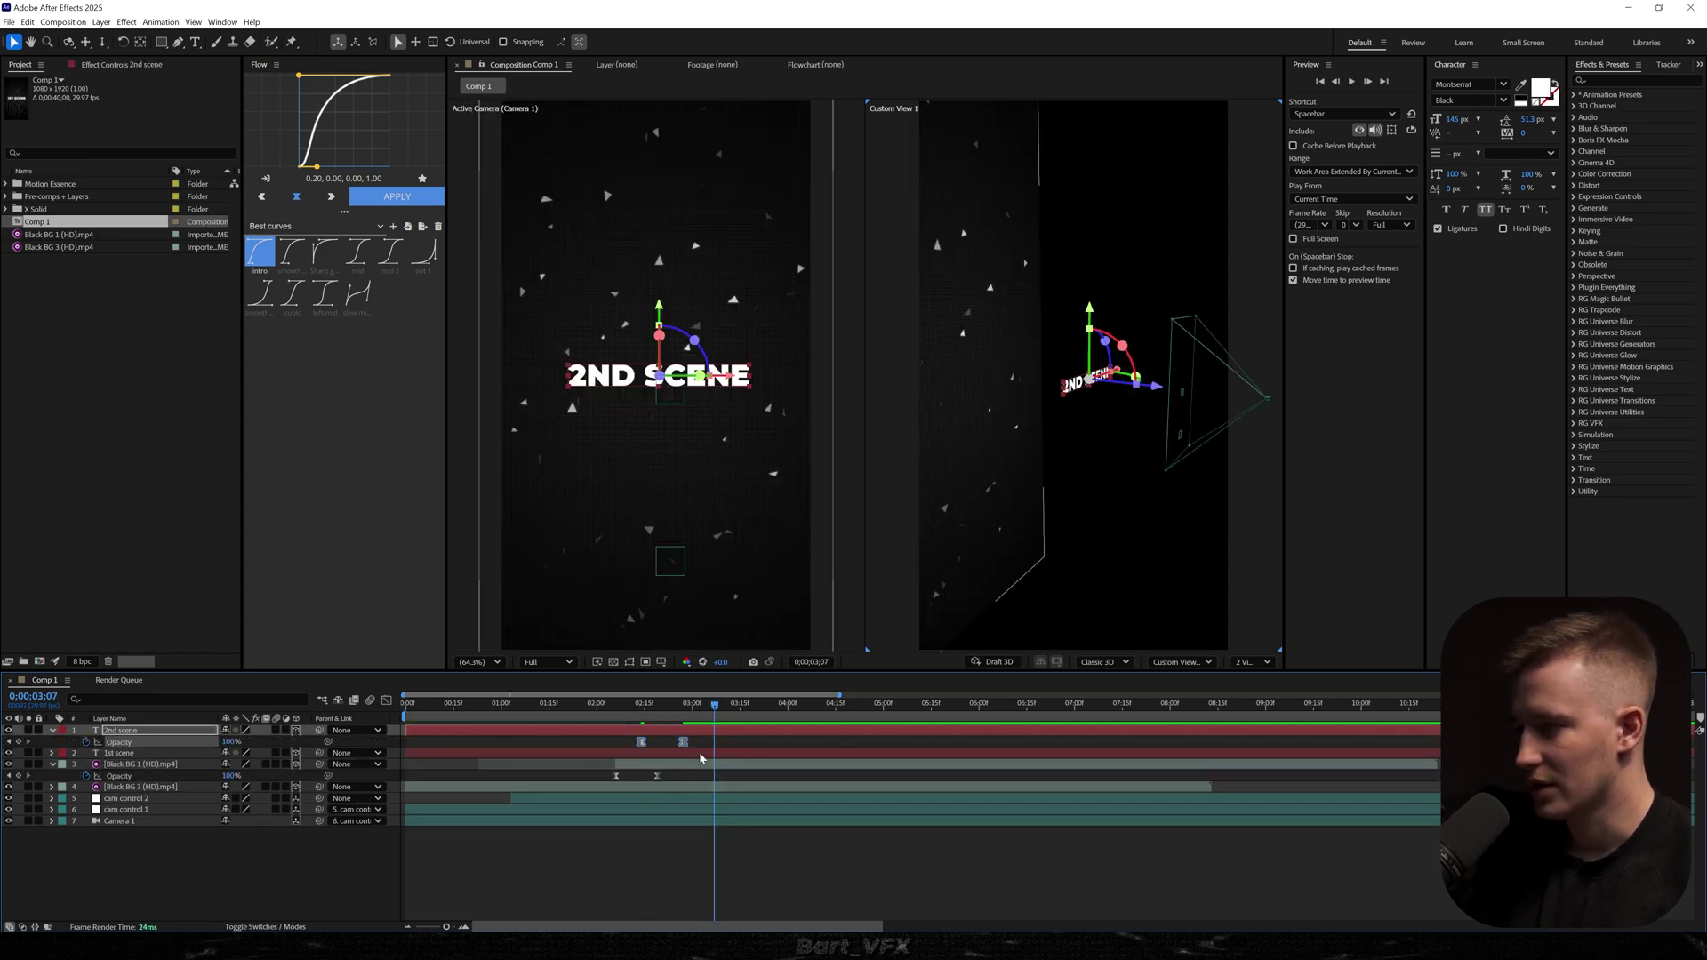
{"action": "left_click_drag", "start_coordinate": [685, 742], "coordinate": [666, 743]}
{"action": "key", "text": "Home"}
{"action": "key", "text": "space"}
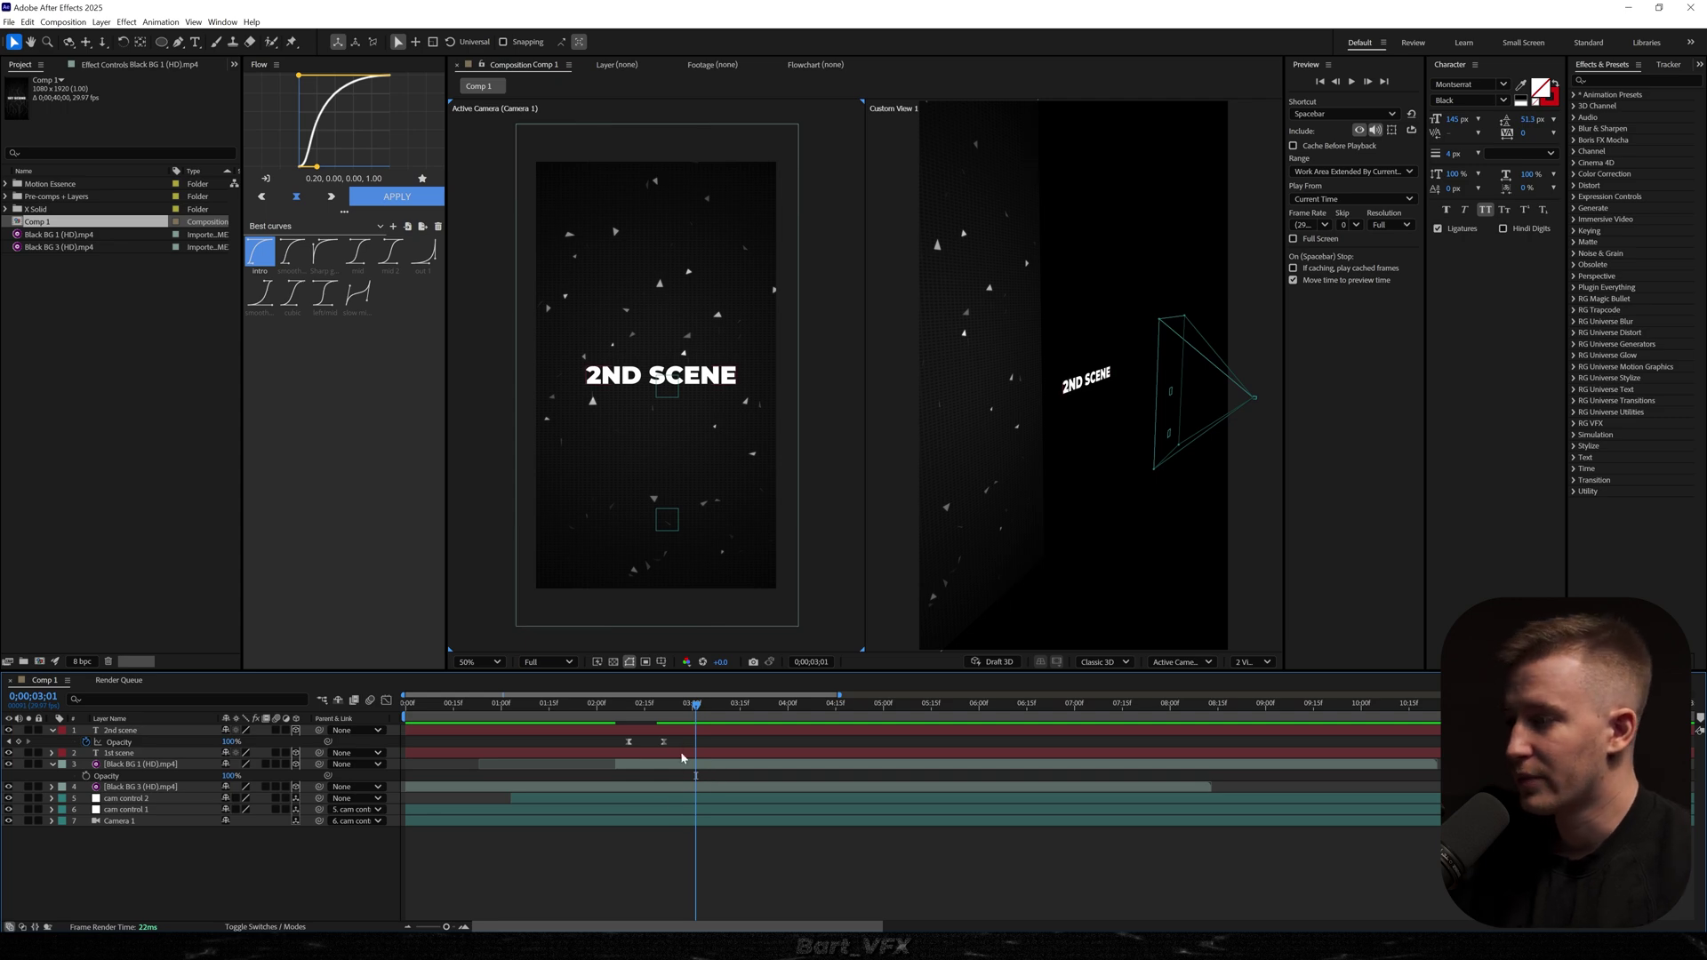
Step: At 0;00;02;22, add a small inverted ellipse mask near the center of Black BG 1 and hide the 2nd scene text
{"action": "left_click", "coordinate": [665, 765]}
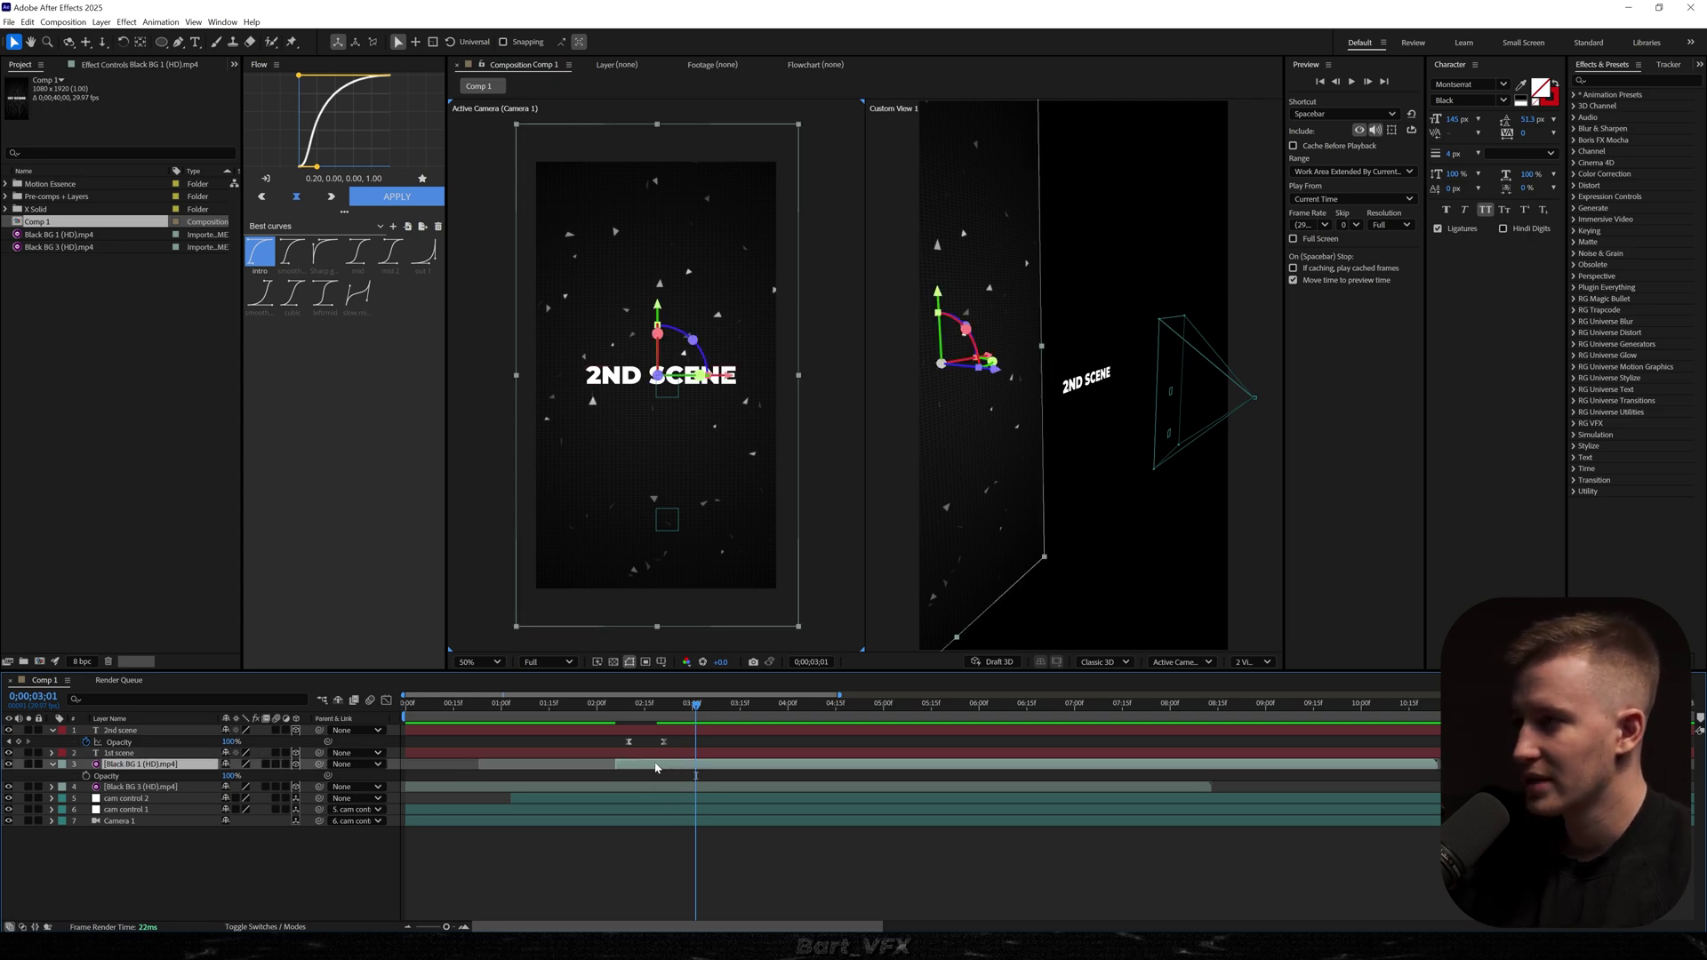
{"action": "key", "text": "j"}
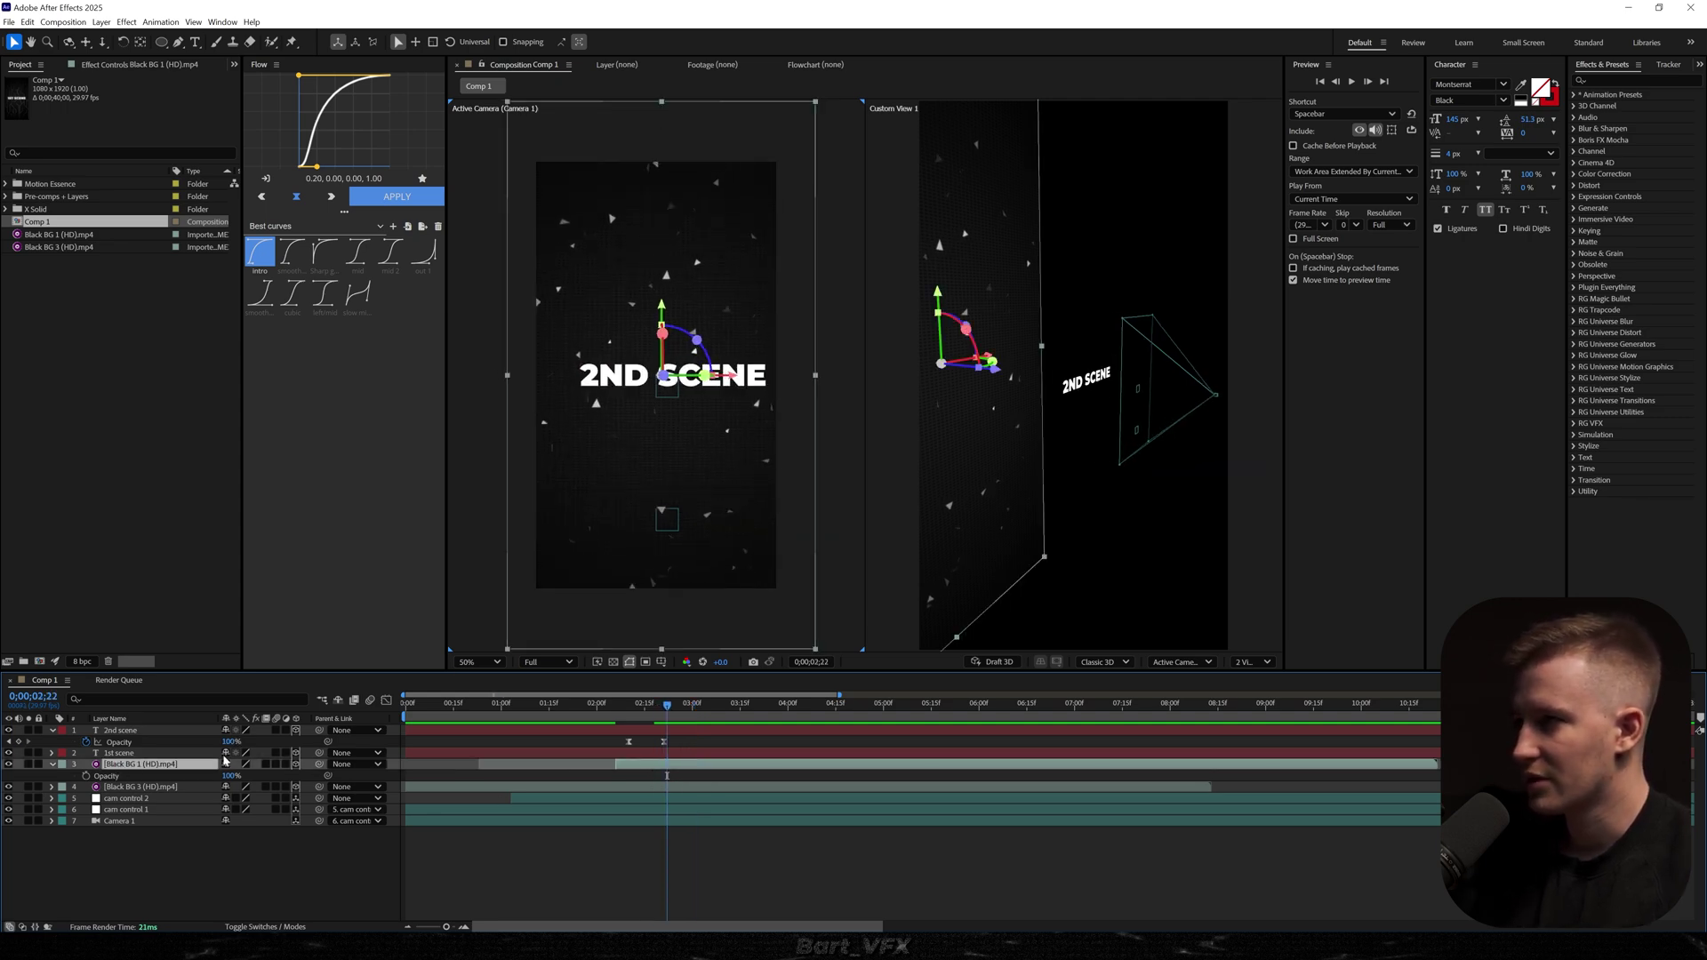
{"action": "left_click", "coordinate": [162, 42]}
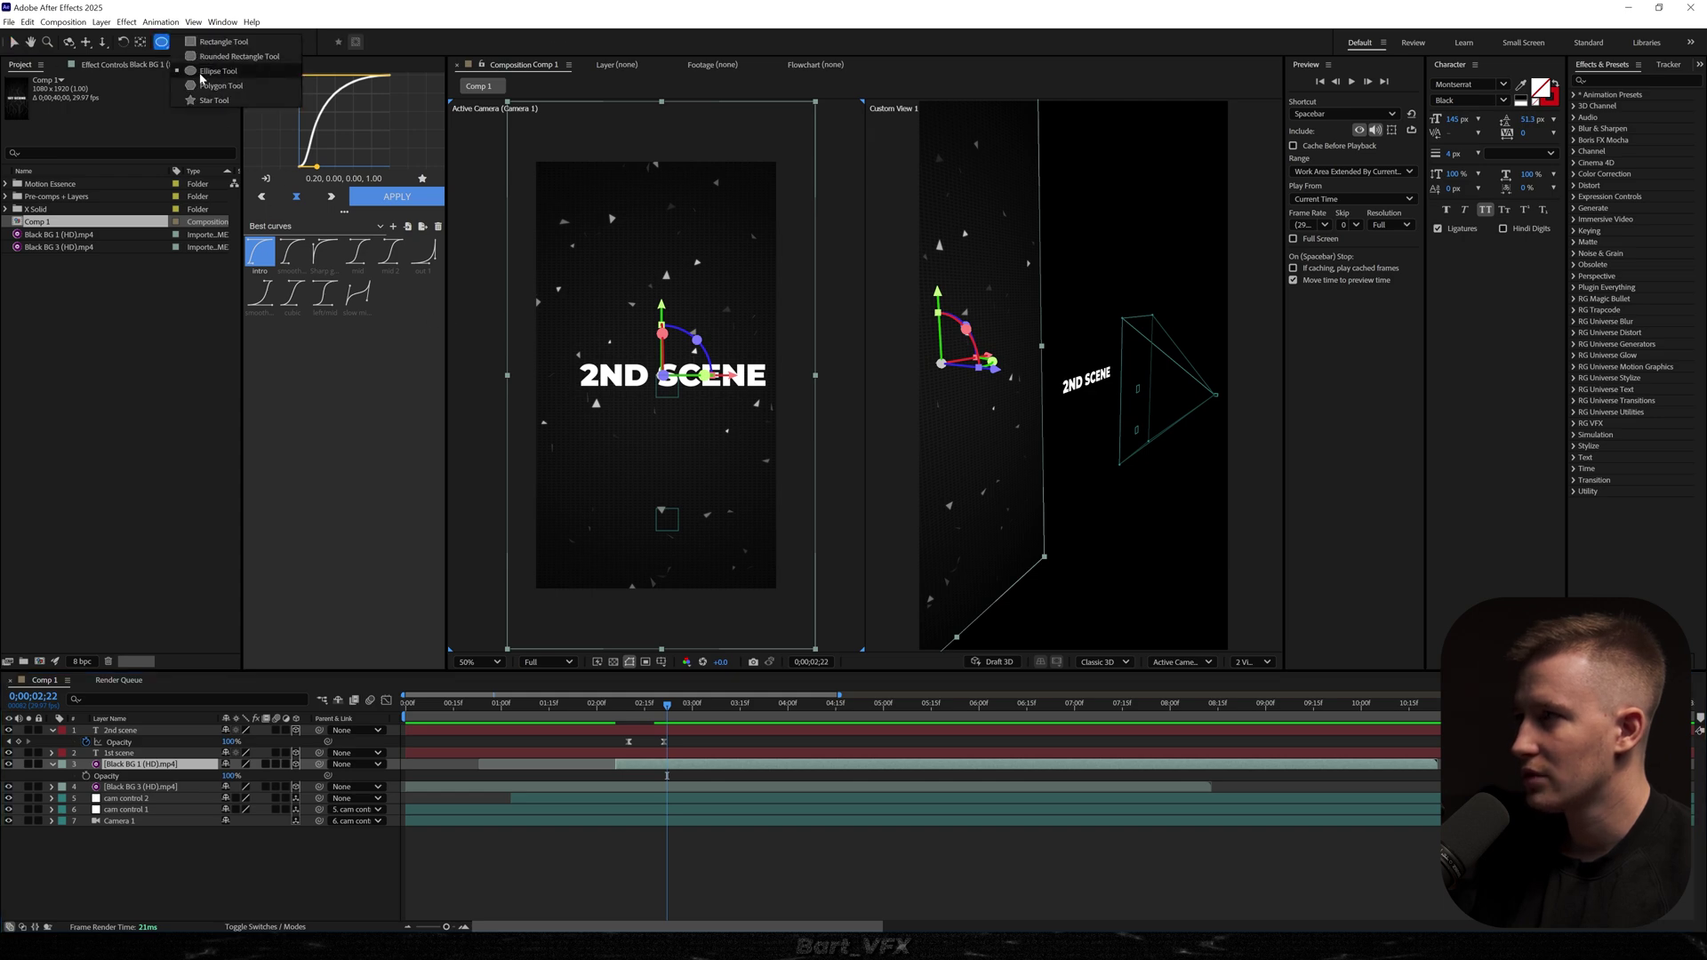
{"action": "scroll", "coordinate": [646, 382], "scroll_direction": "up", "scroll_amount": 4}
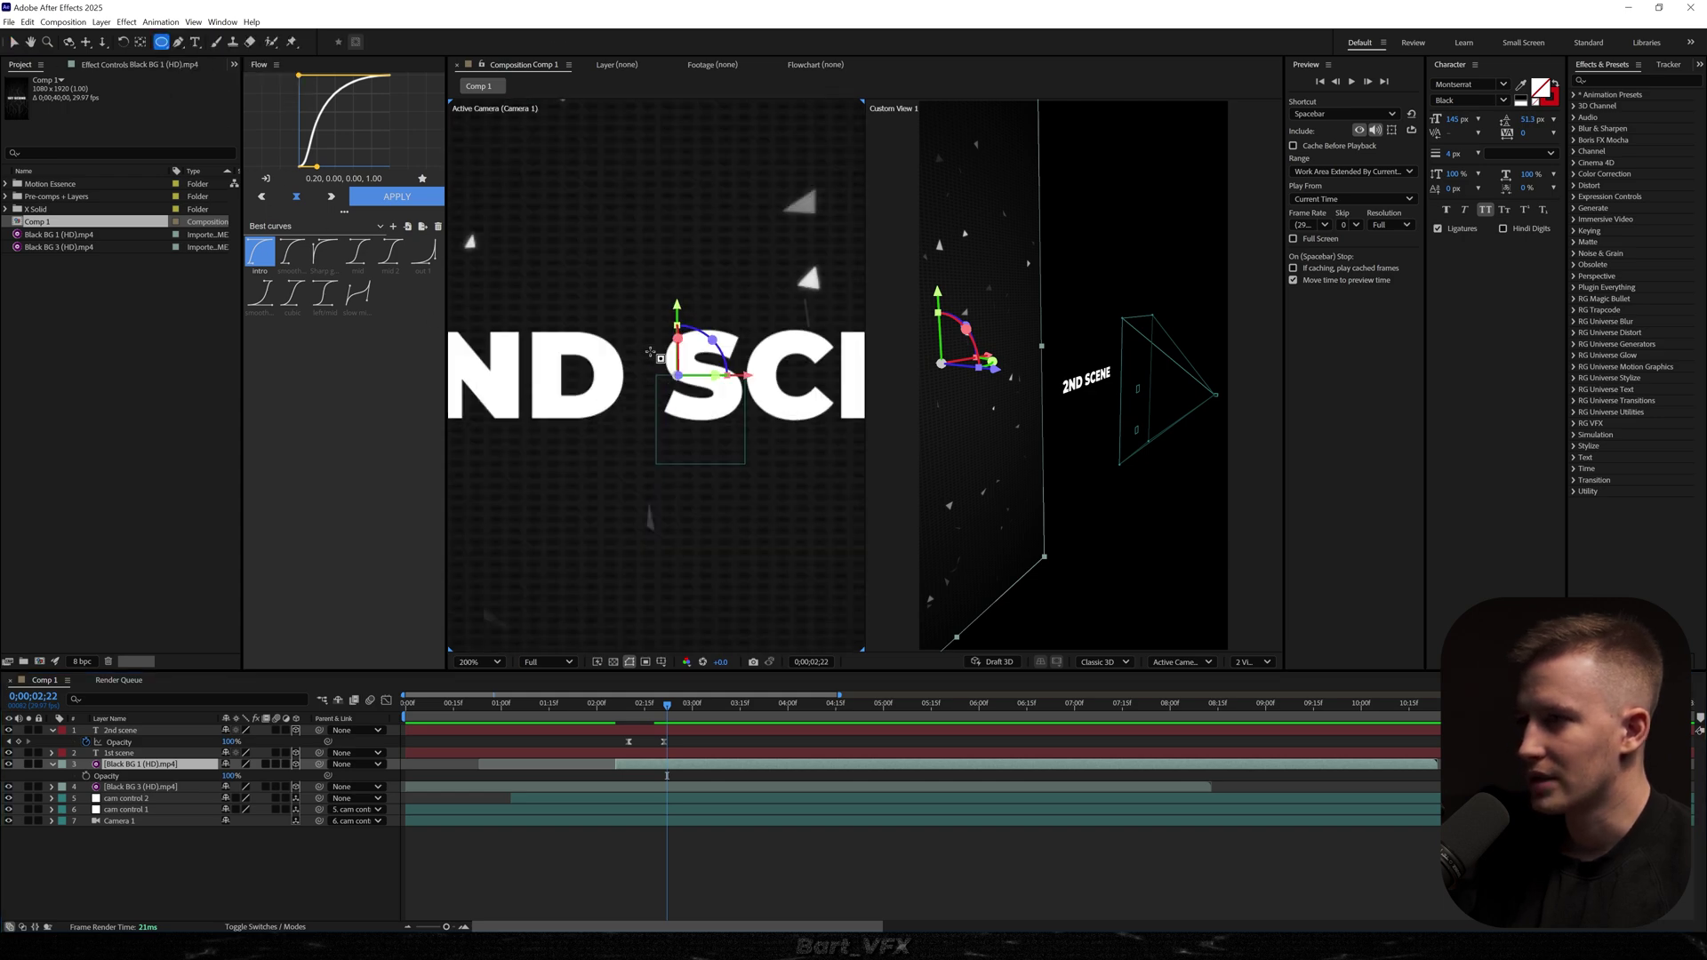
{"action": "left_click_drag", "start_coordinate": [652, 354], "coordinate": [686, 387]}
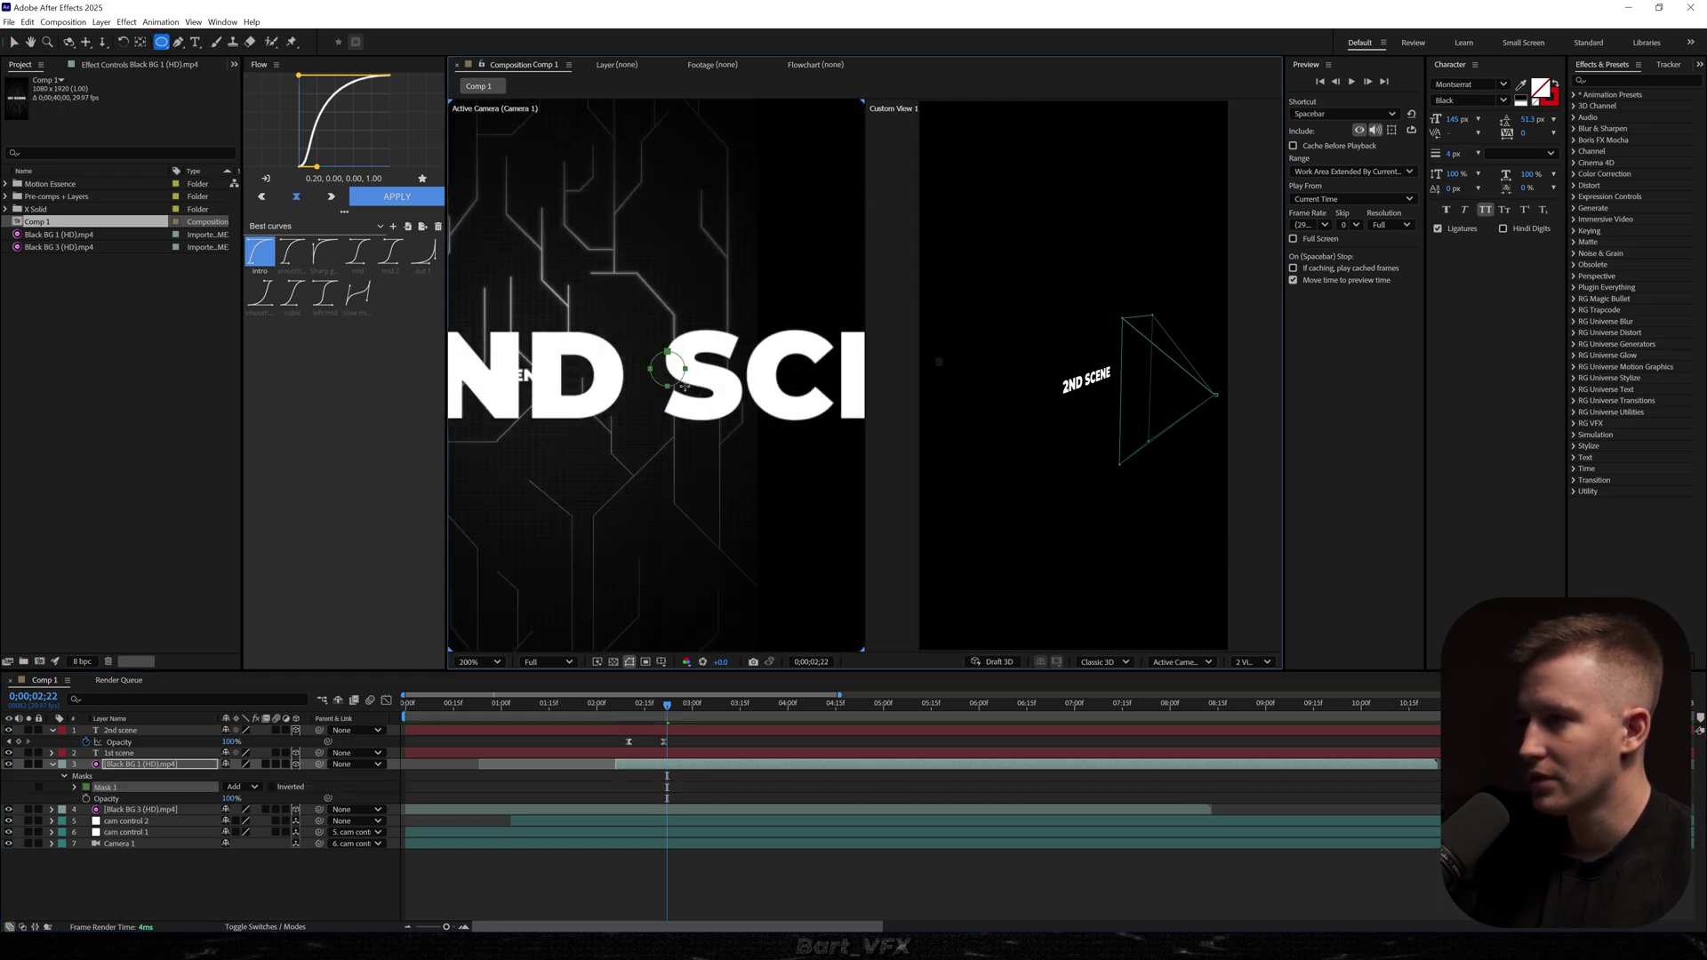
{"action": "left_click", "coordinate": [271, 788]}
{"action": "left_click", "coordinate": [9, 730]}
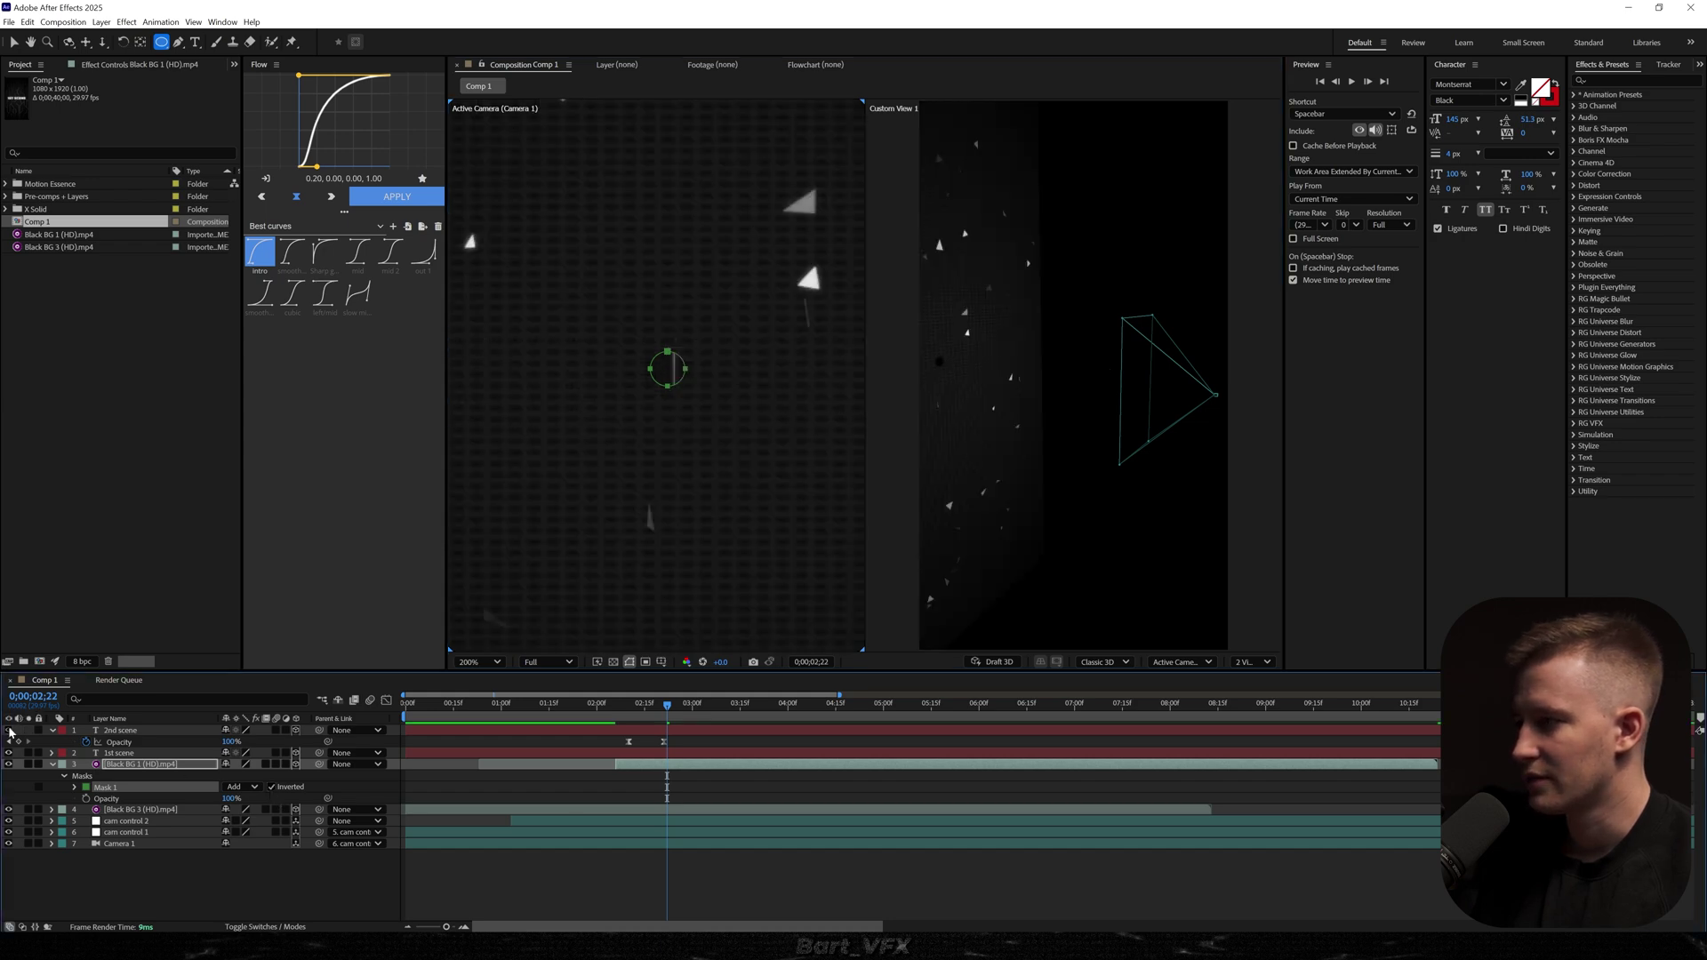
Step: Reduce Mask 1's expansion to -17.1 pixels until its hole closes and keyframe it at 0;00;02;22
{"action": "scroll", "coordinate": [664, 392], "scroll_direction": "up", "scroll_amount": 2}
{"action": "scroll", "coordinate": [672, 400], "scroll_direction": "down", "scroll_amount": 6}
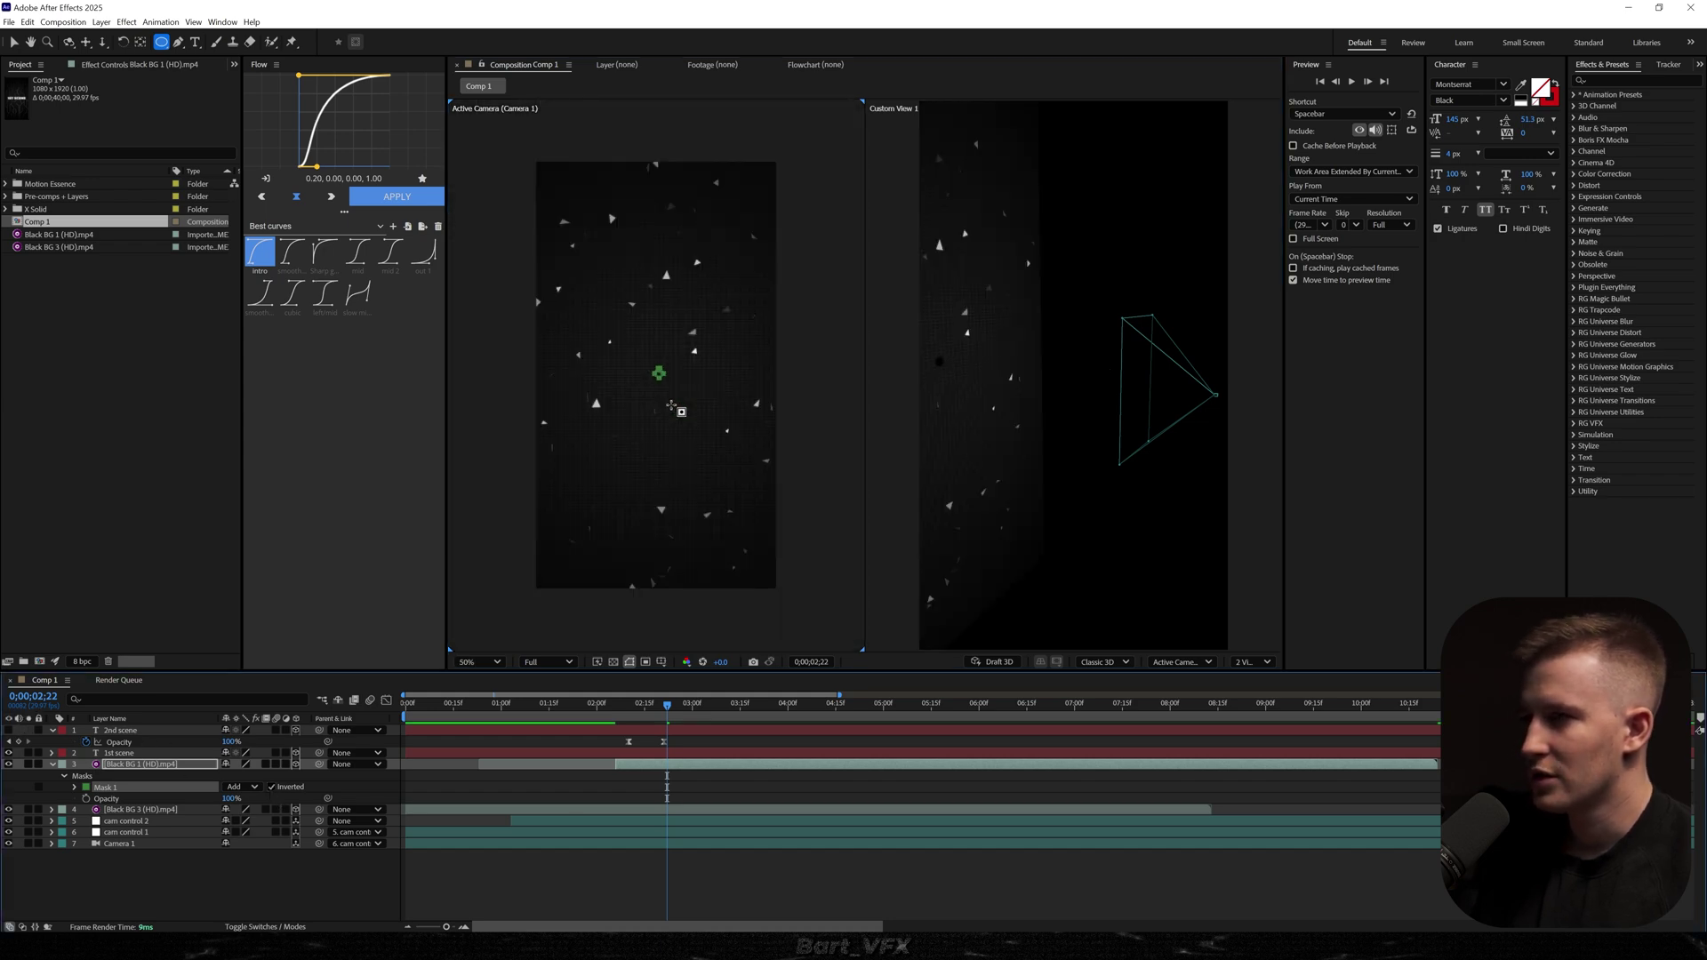
{"action": "scroll", "coordinate": [679, 408], "scroll_direction": "up", "scroll_amount": 4}
{"action": "key", "text": "v"}
{"action": "scroll", "coordinate": [664, 391], "scroll_direction": "up", "scroll_amount": 1}
{"action": "scroll", "coordinate": [665, 391], "scroll_direction": "up", "scroll_amount": 1}
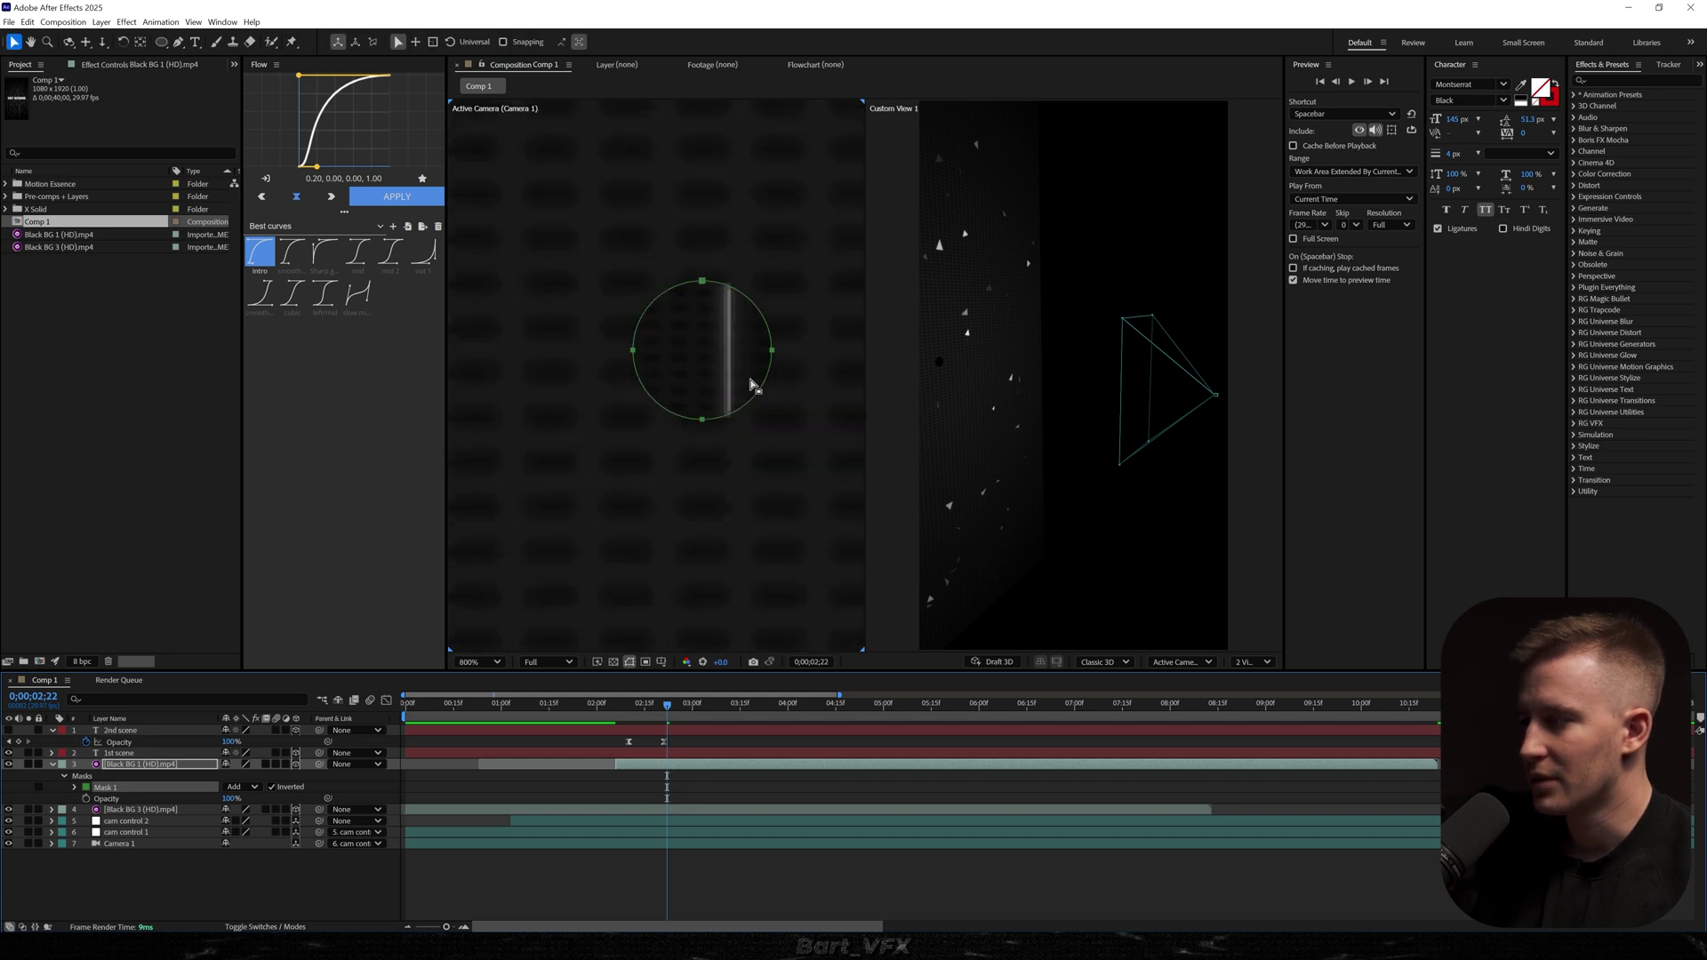
{"action": "left_click", "coordinate": [483, 784]}
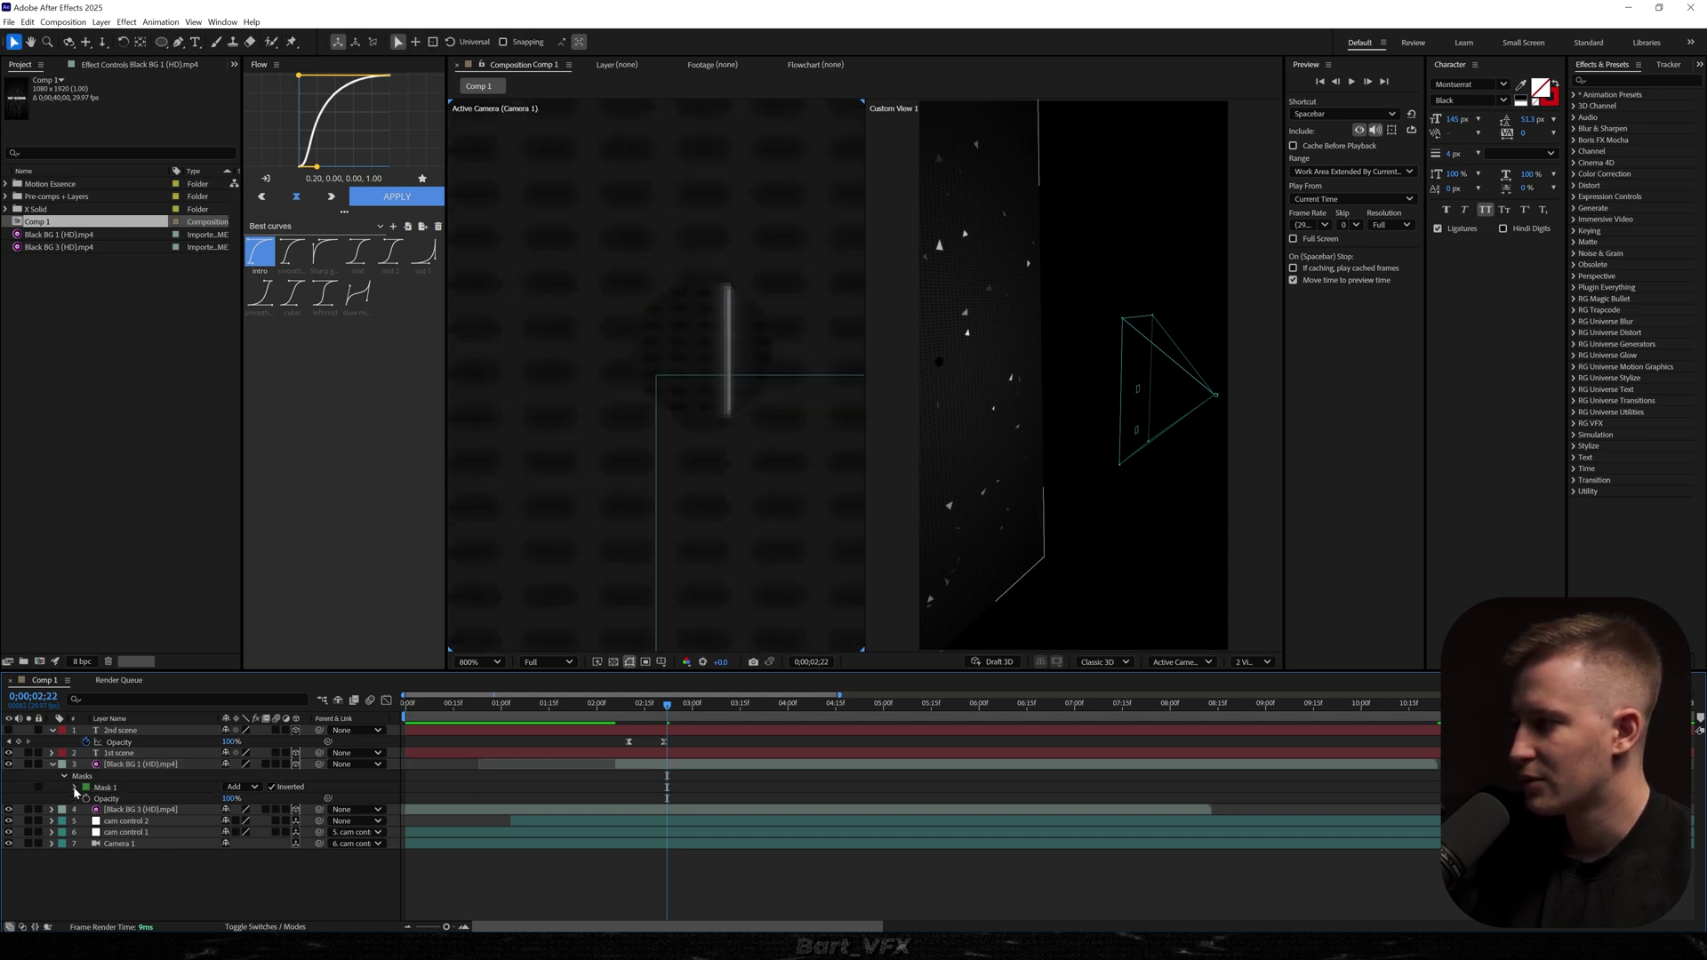
{"action": "left_click", "coordinate": [76, 787]}
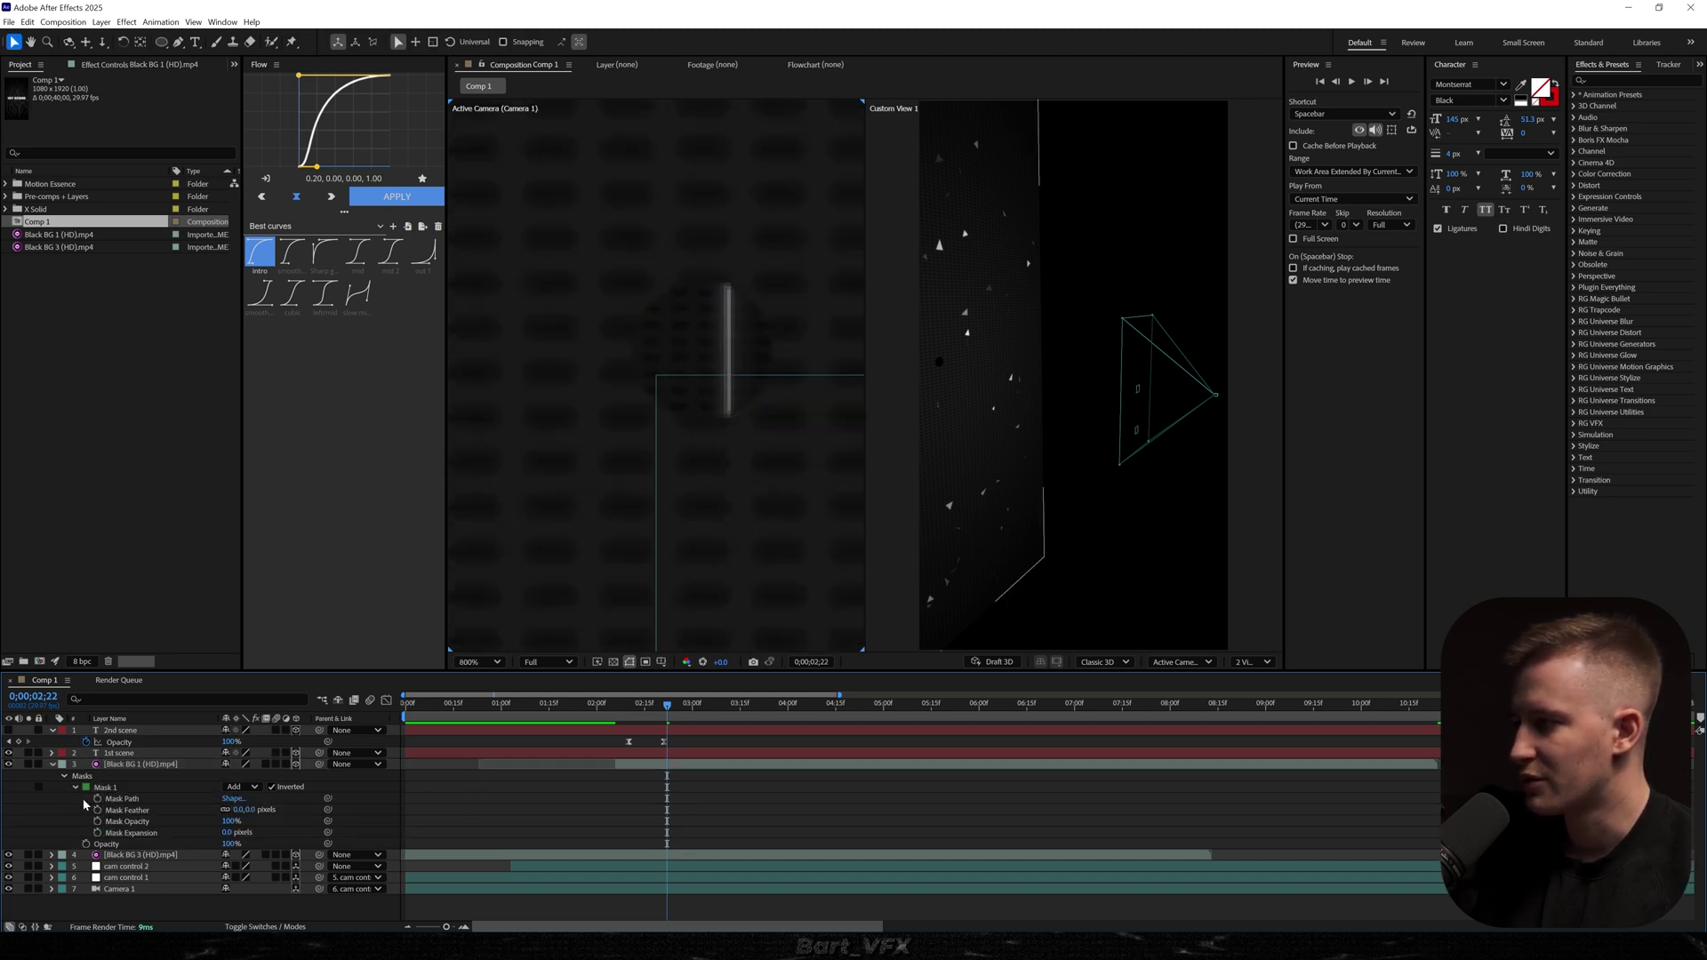
{"action": "left_click", "coordinate": [229, 833]}
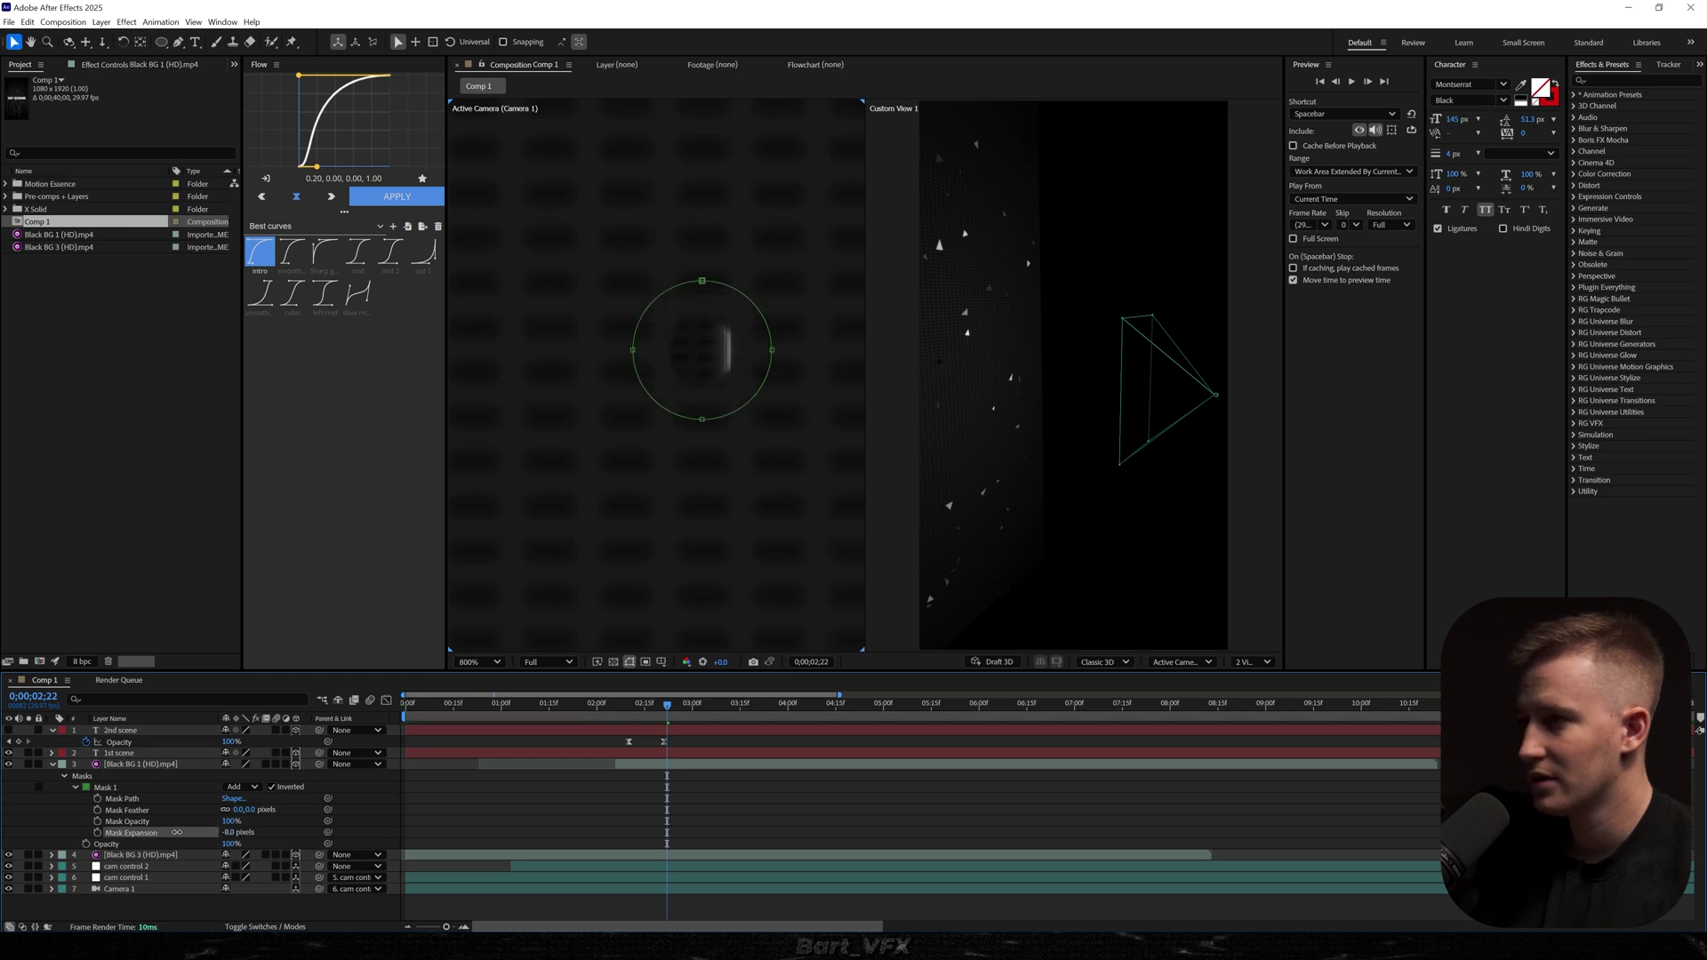
{"action": "left_click_drag", "start_coordinate": [151, 832], "coordinate": [107, 832]}
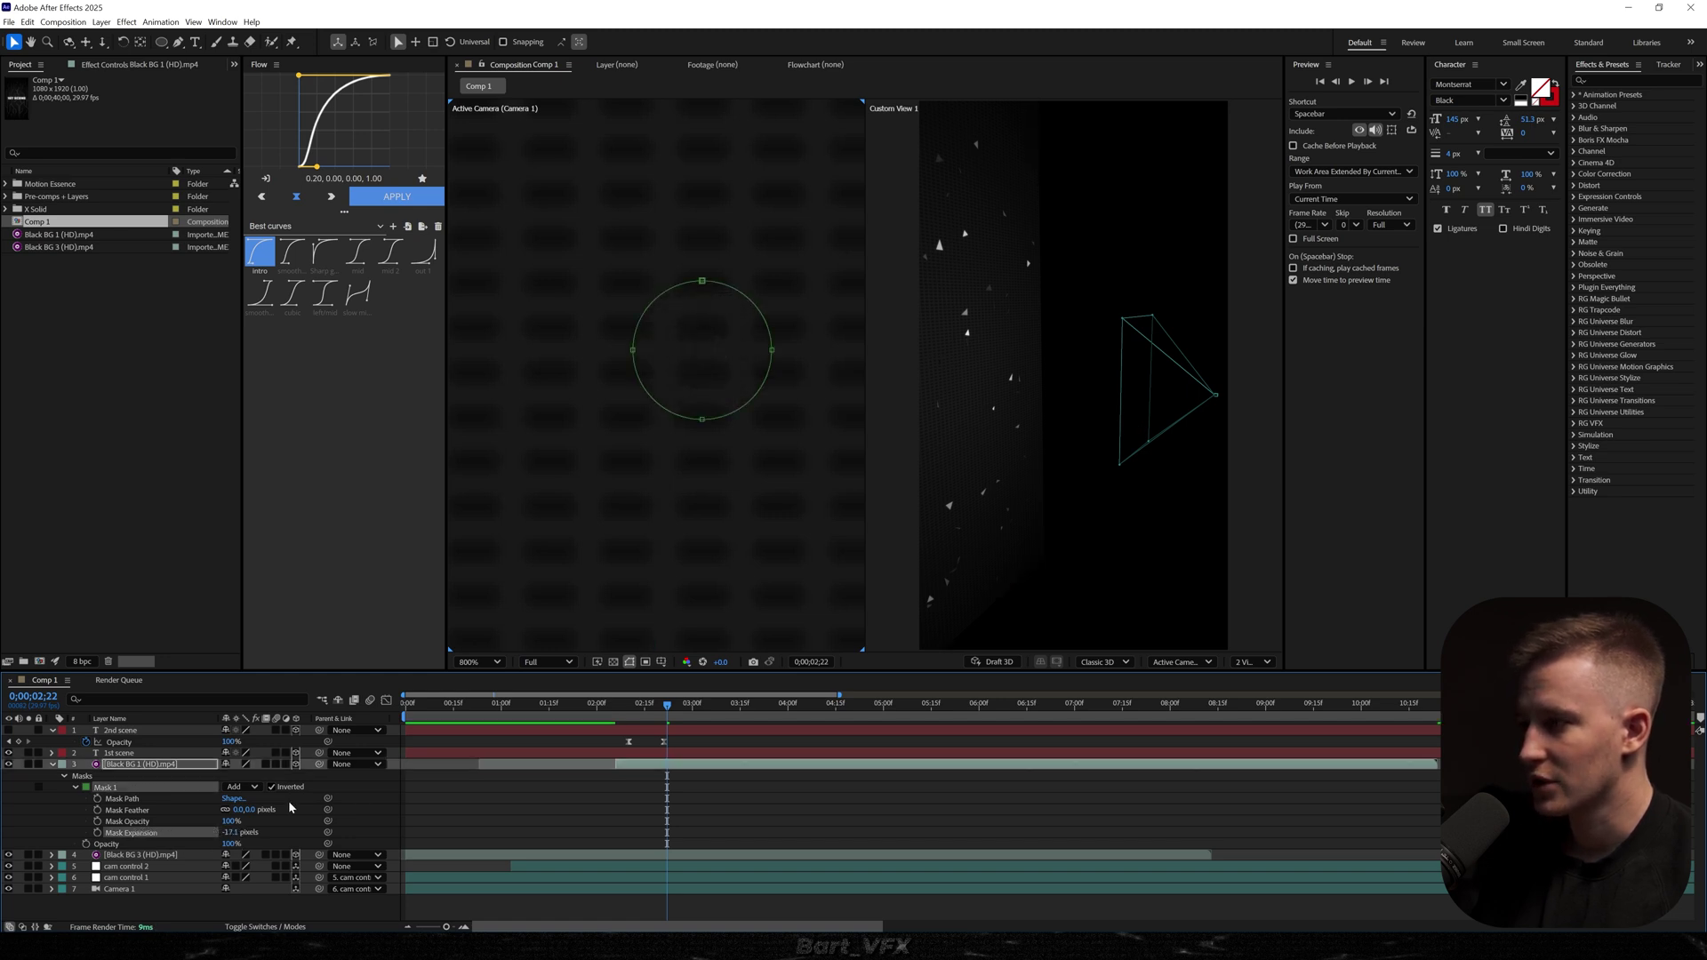
{"action": "left_click", "coordinate": [97, 832]}
Step: At 0;00;02;12, set Mask 1's expansion to about 951.9 pixels and preview the closing hole
{"action": "mouse_move", "coordinate": [667, 705]}
{"action": "left_mouse_down"}
{"action": "mouse_move", "coordinate": [621, 722]}
{"action": "mouse_move", "coordinate": [637, 713]}
{"action": "left_mouse_up"}
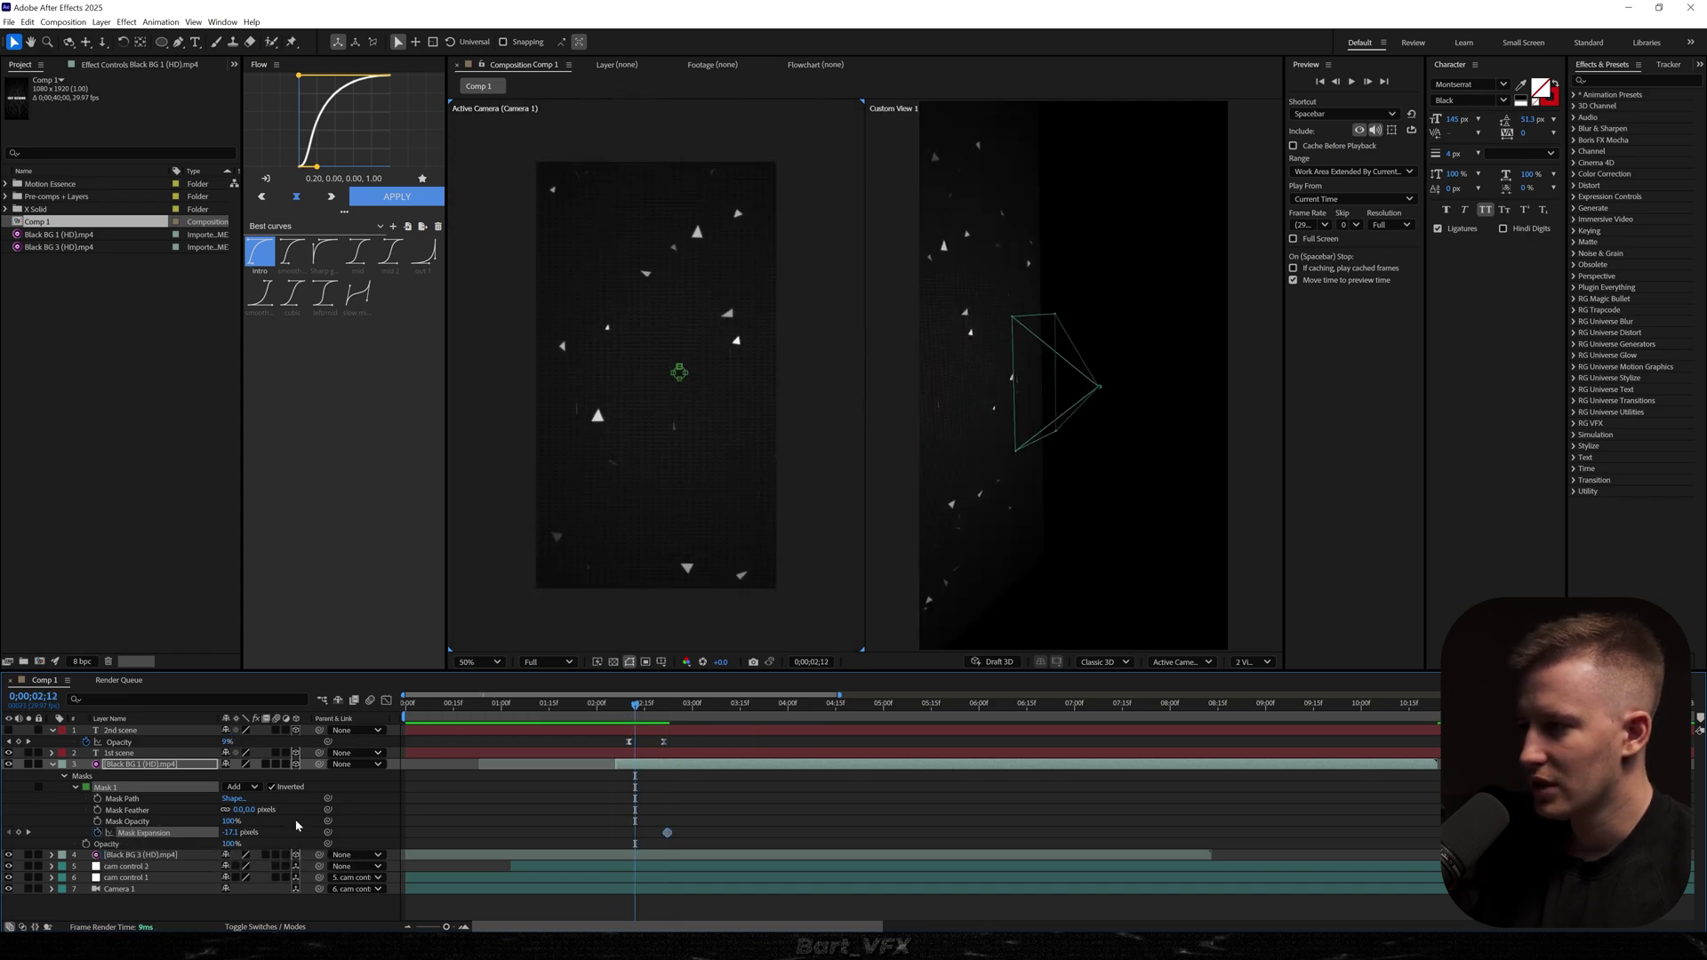
{"action": "left_click_drag", "start_coordinate": [230, 831], "coordinate": [1006, 809]}
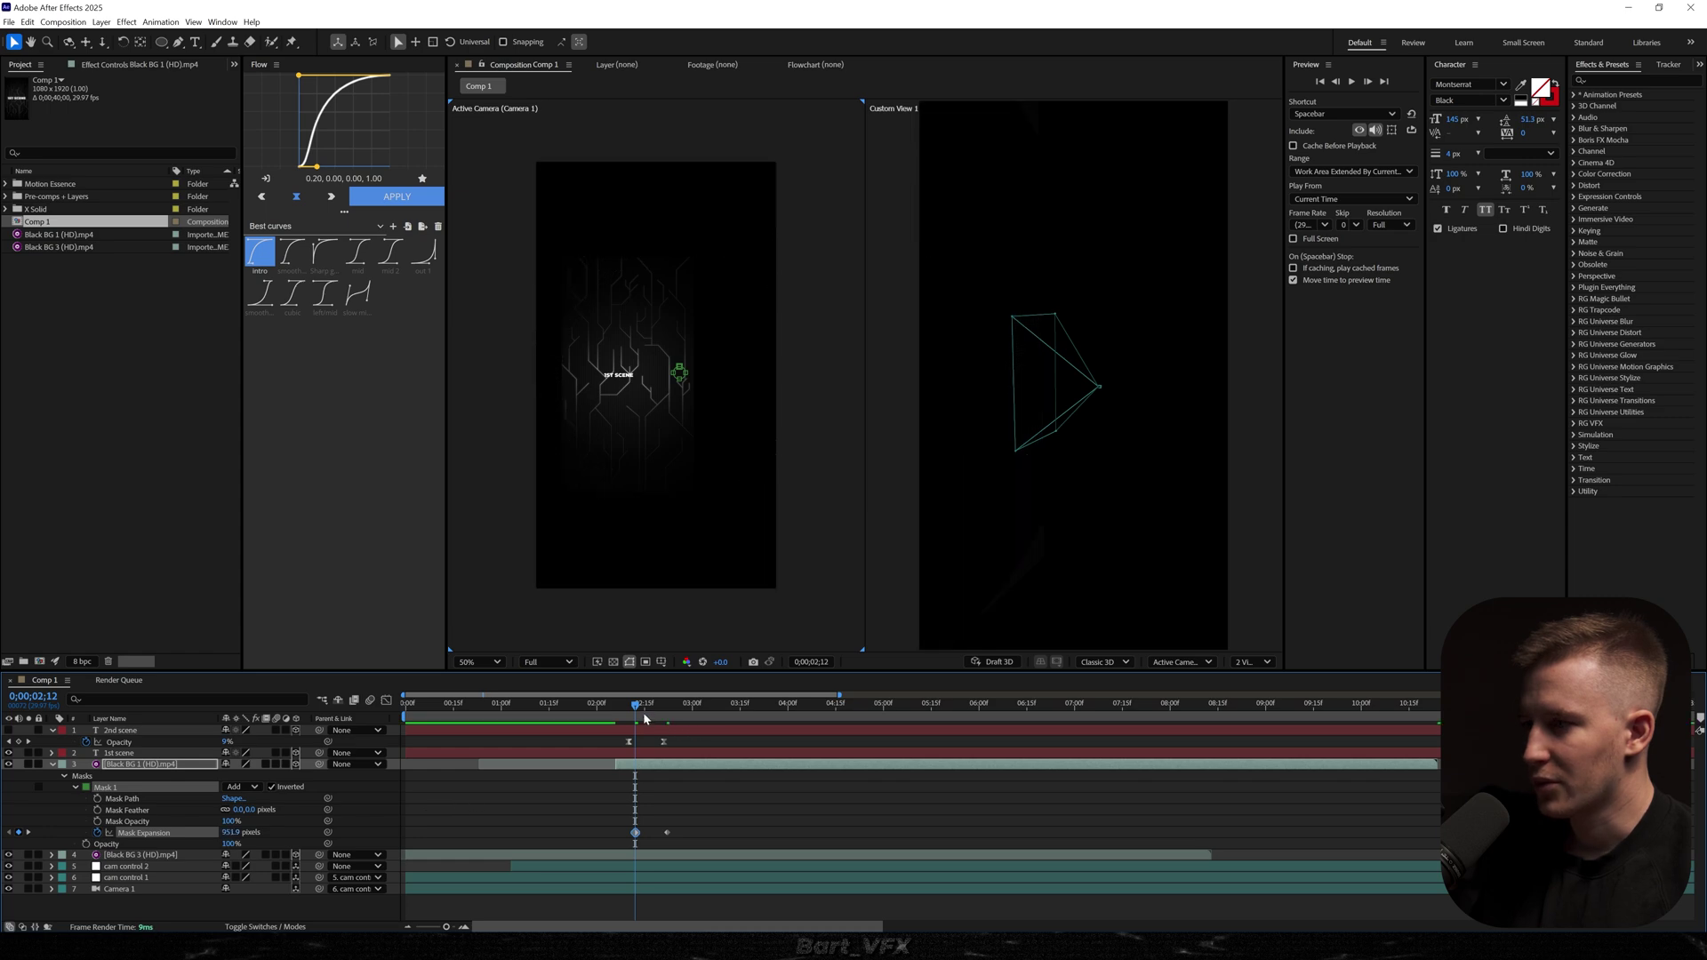
{"action": "left_click_drag", "start_coordinate": [639, 712], "coordinate": [642, 707]}
{"action": "key", "text": "space"}
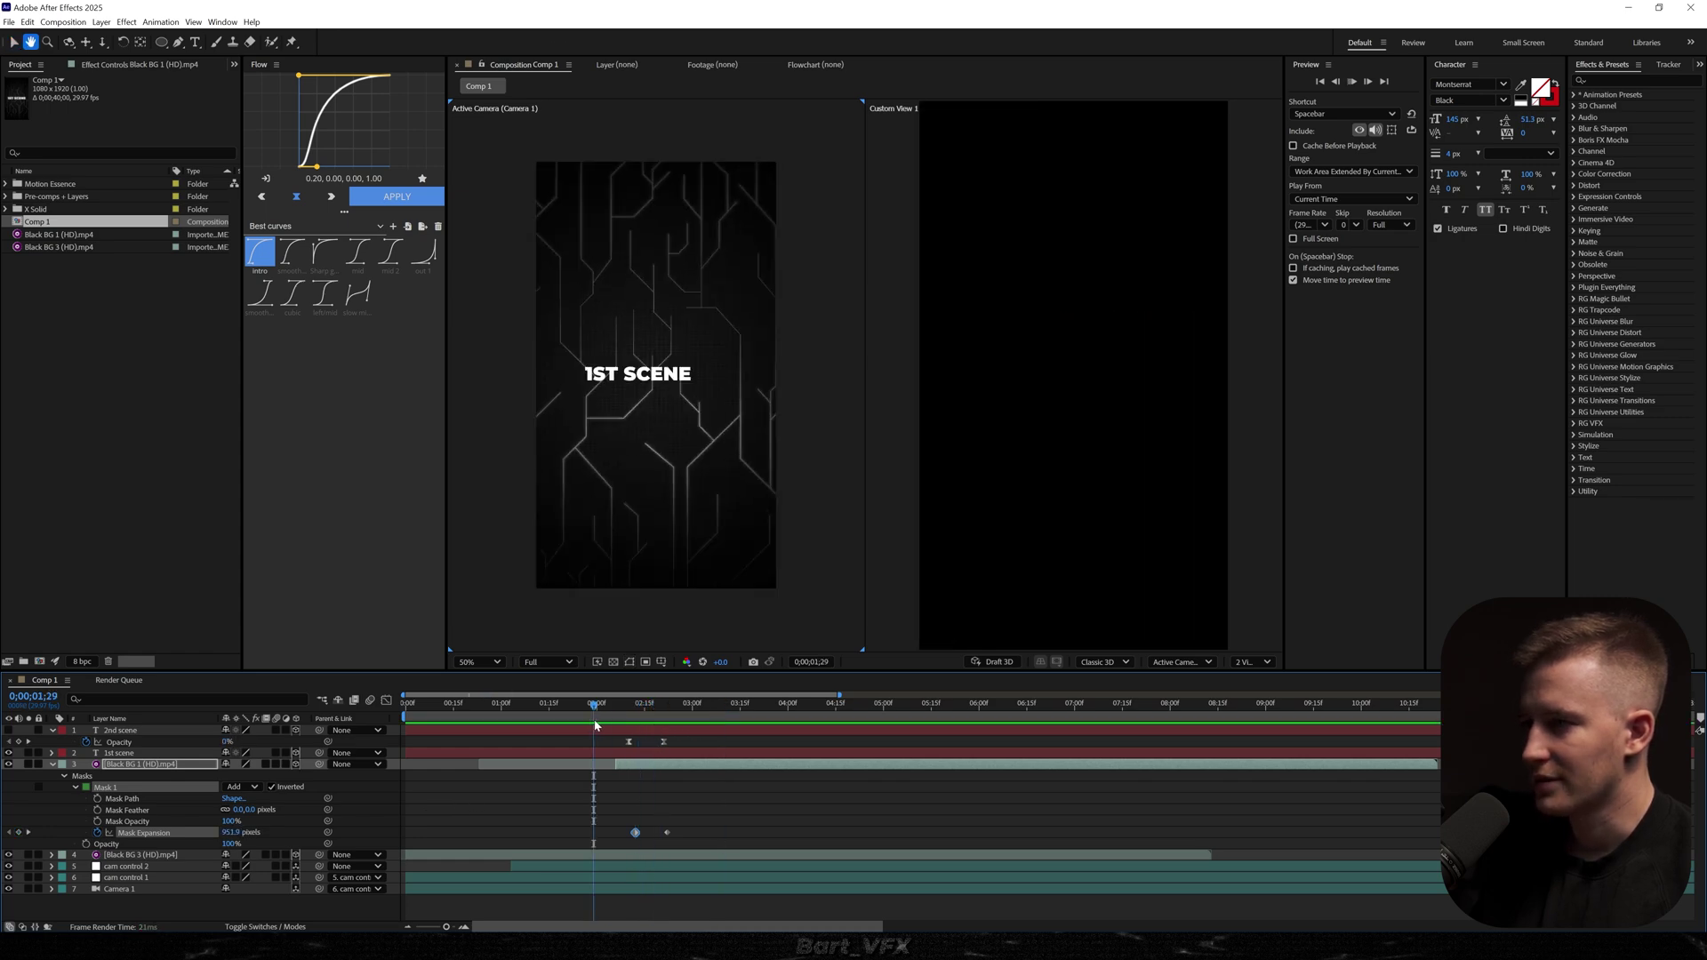
{"action": "key", "text": "space"}
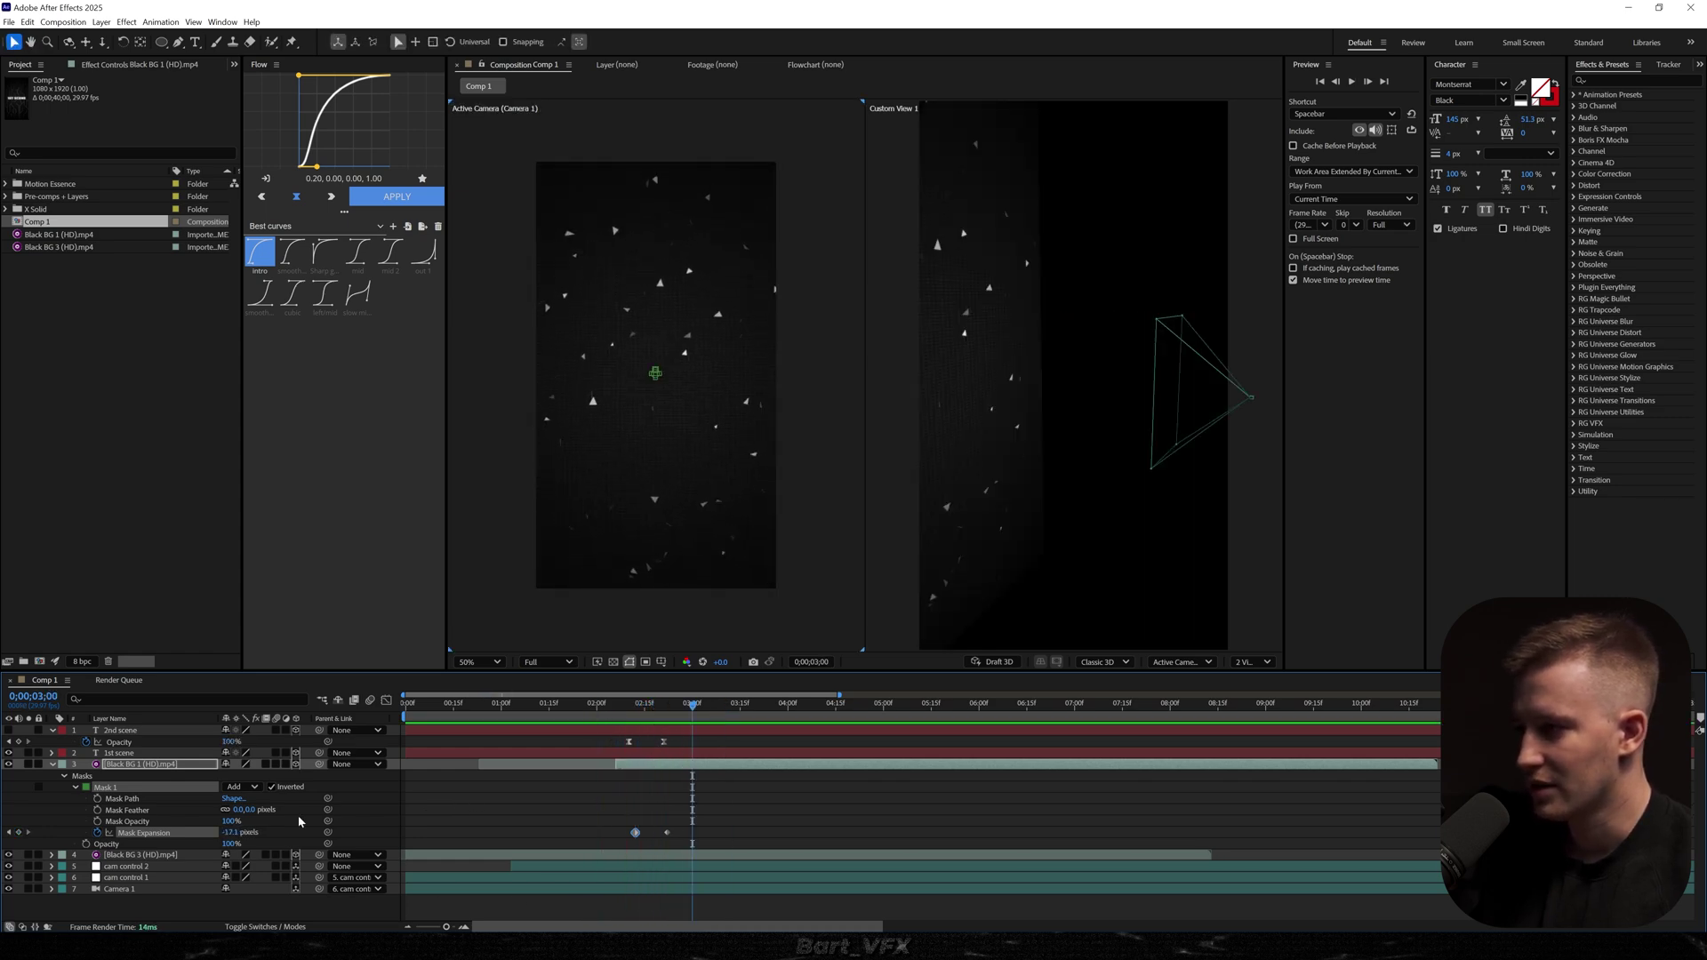
Step: Set Mask 1's feather to 200 pixels and preview the transition
{"action": "left_click", "coordinate": [655, 705]}
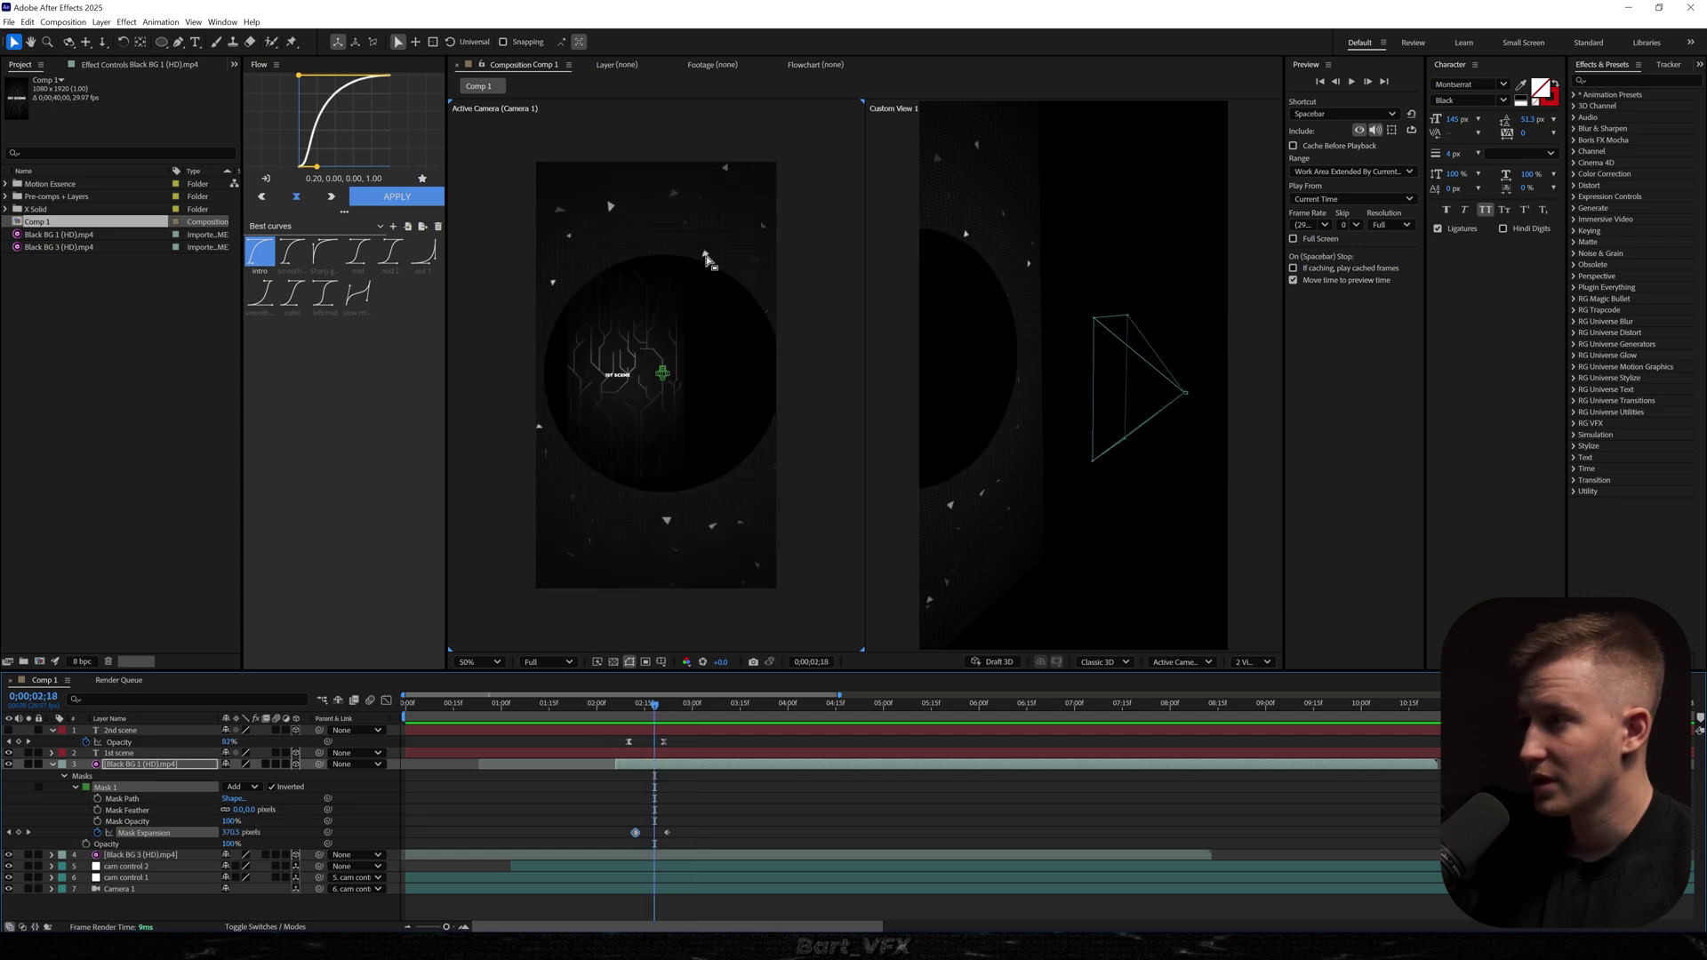
{"action": "left_click_drag", "start_coordinate": [236, 811], "coordinate": [319, 807]}
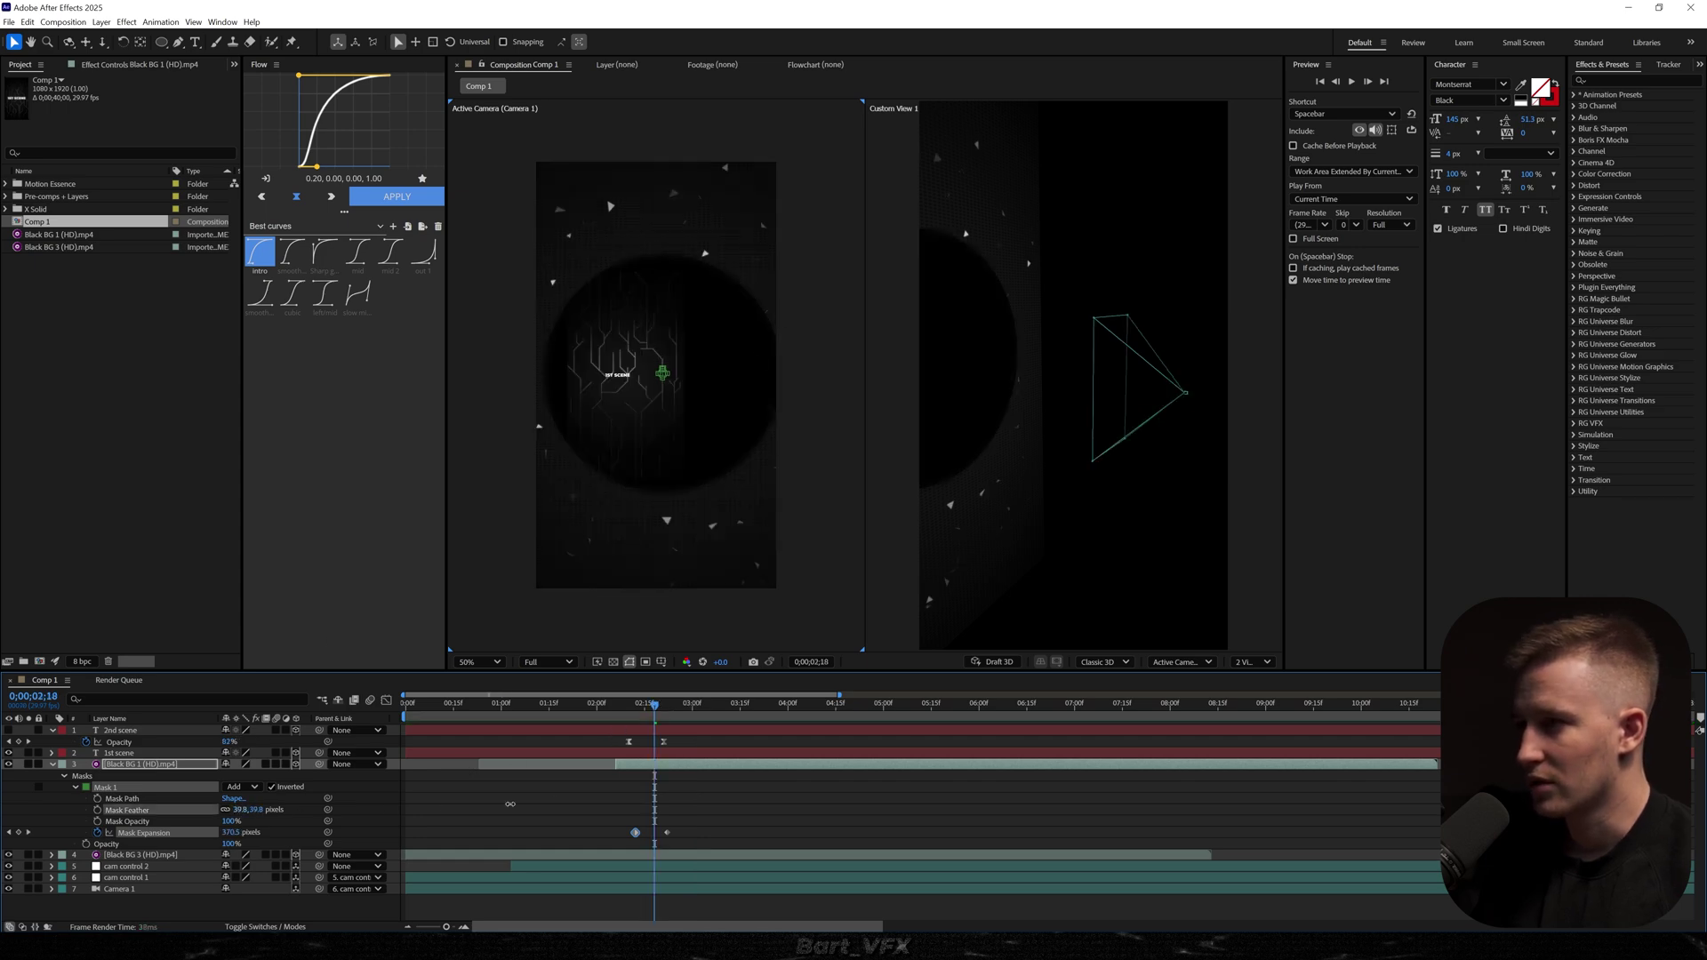
{"action": "left_click", "coordinate": [242, 810]}
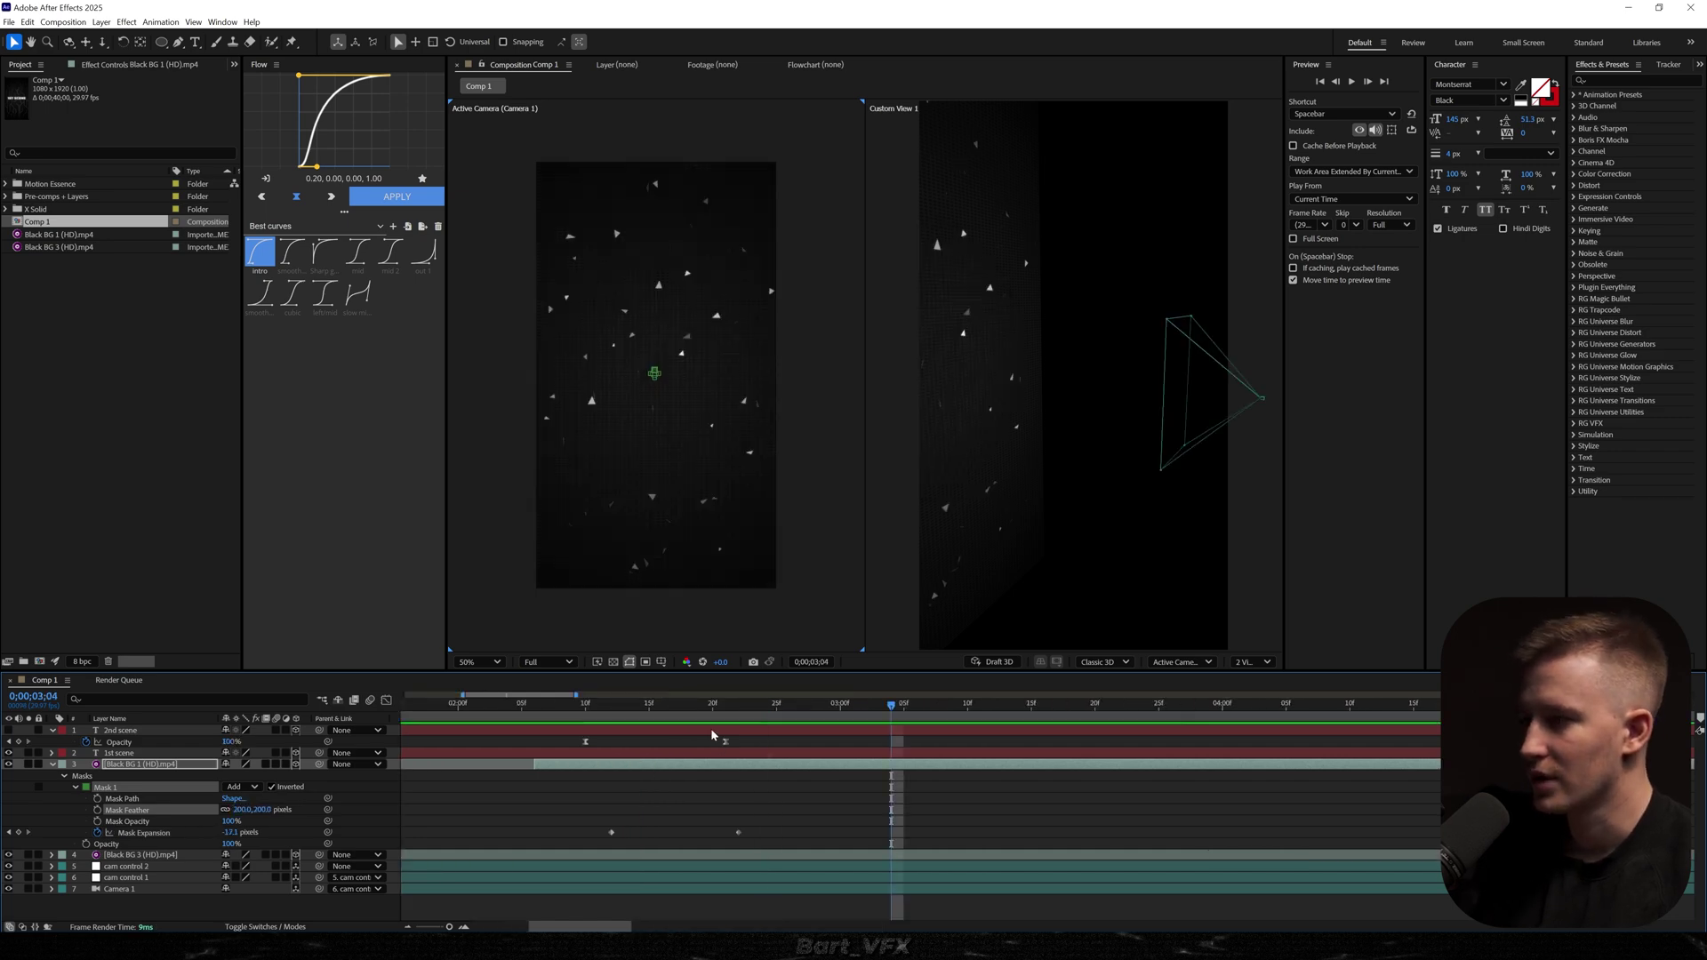
{"action": "left_click", "coordinate": [547, 704]}
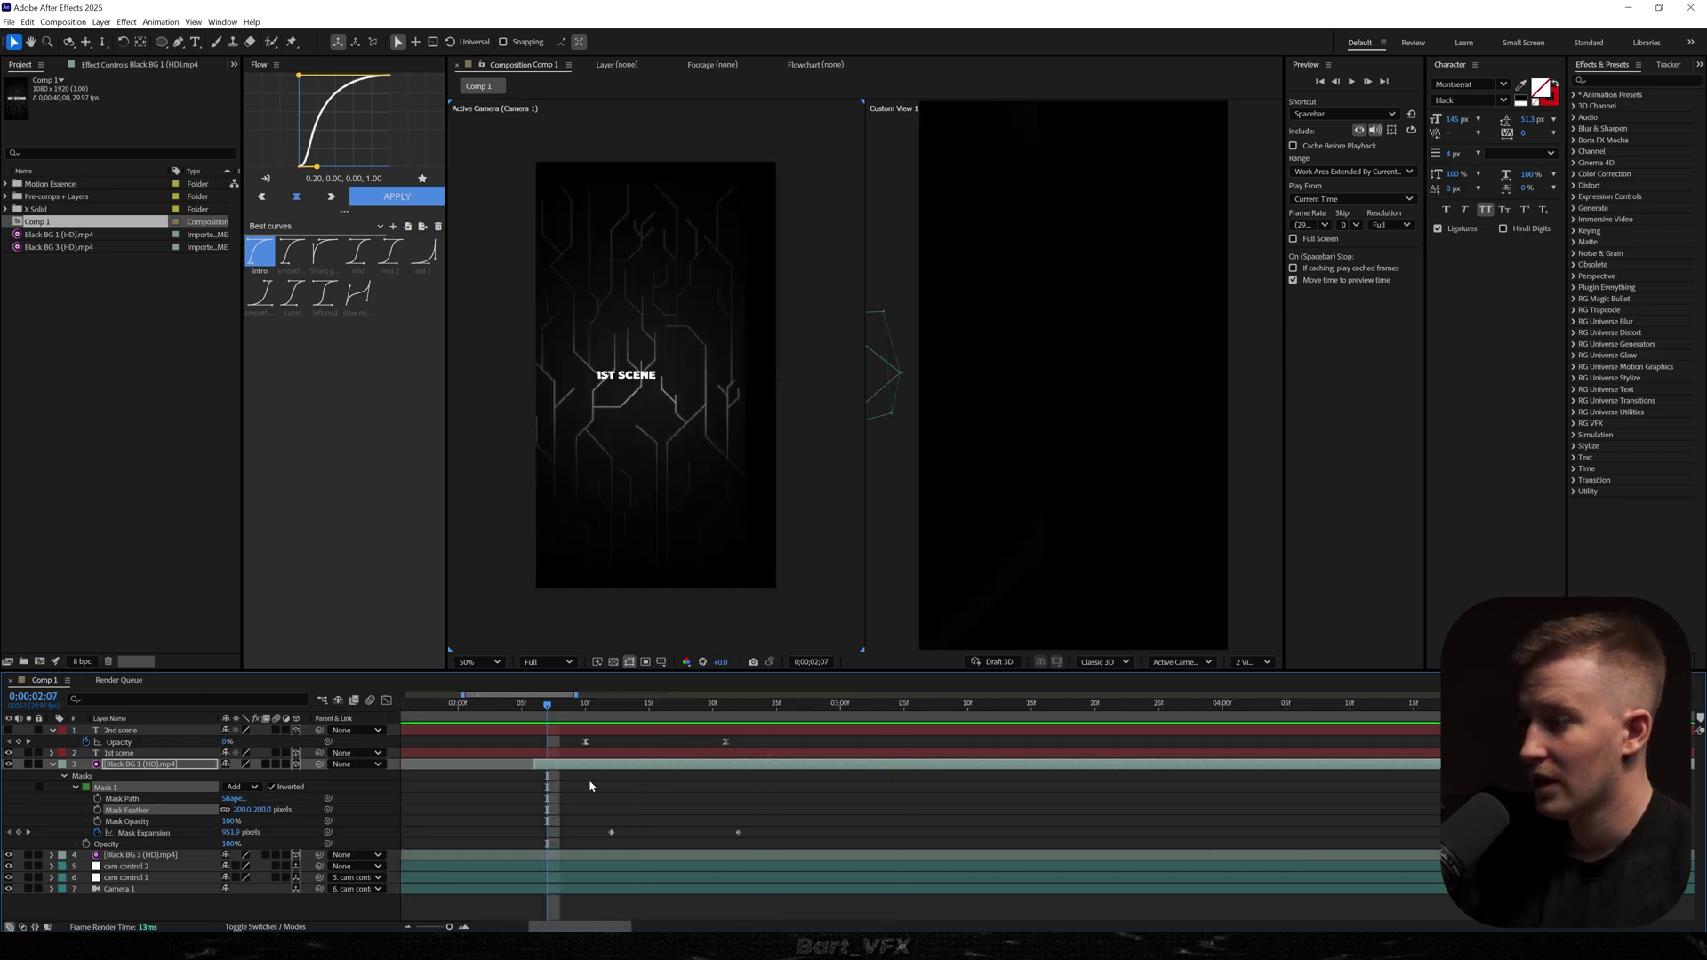
{"action": "key", "text": "space"}
{"action": "key", "text": "space"}
Step: Move the first mask expansion keyframe to Black BG 1's start, keep the last at 0;00;02;22, and ease both
{"action": "left_click_drag", "start_coordinate": [760, 818], "coordinate": [537, 837]}
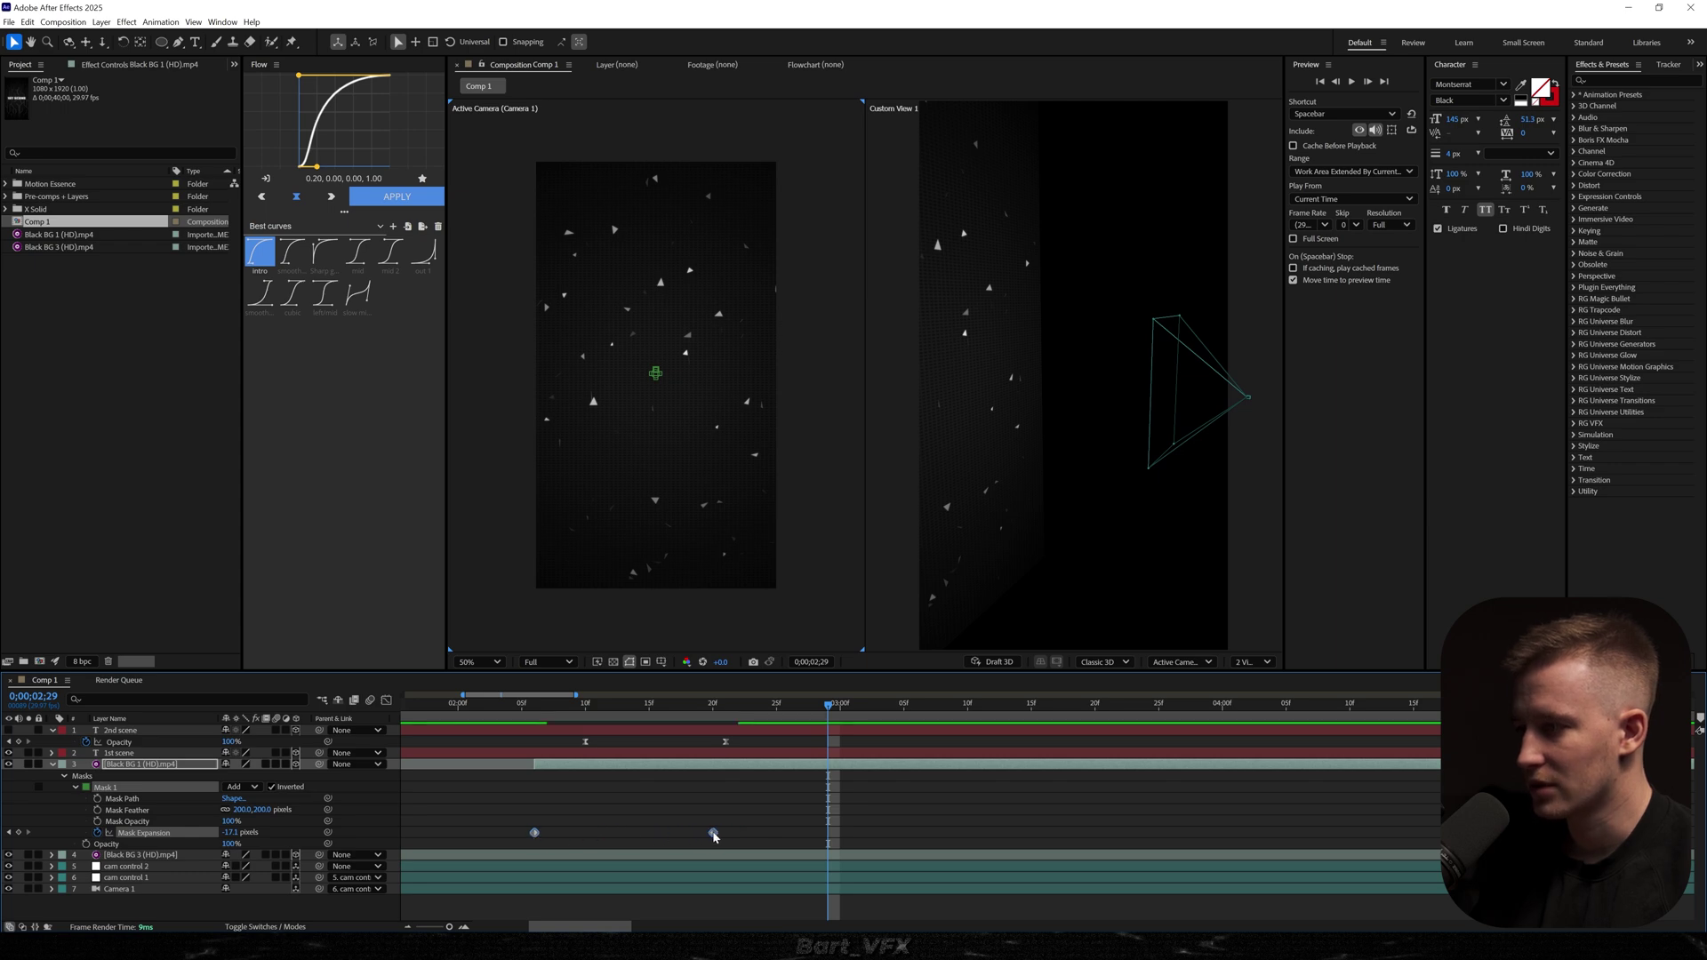
{"action": "left_click_drag", "start_coordinate": [714, 836], "coordinate": [739, 836]}
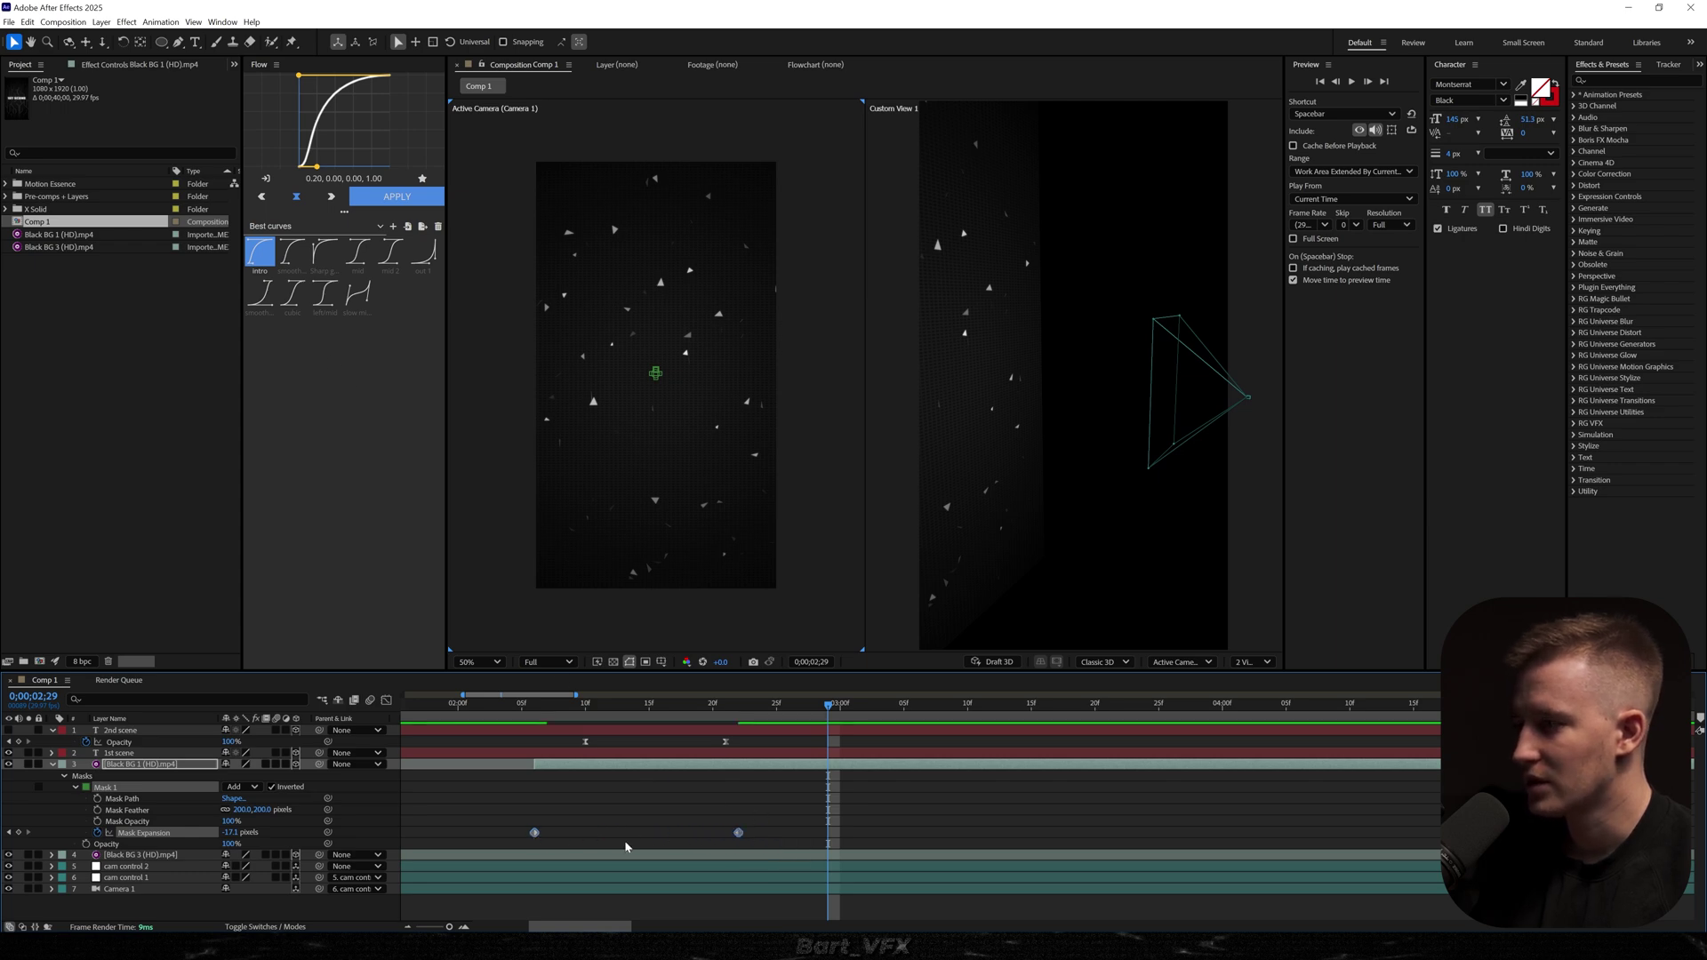
{"action": "scroll", "coordinate": [543, 709], "scroll_direction": "down", "scroll_amount": 2}
{"action": "left_click_drag", "start_coordinate": [526, 706], "coordinate": [579, 712]}
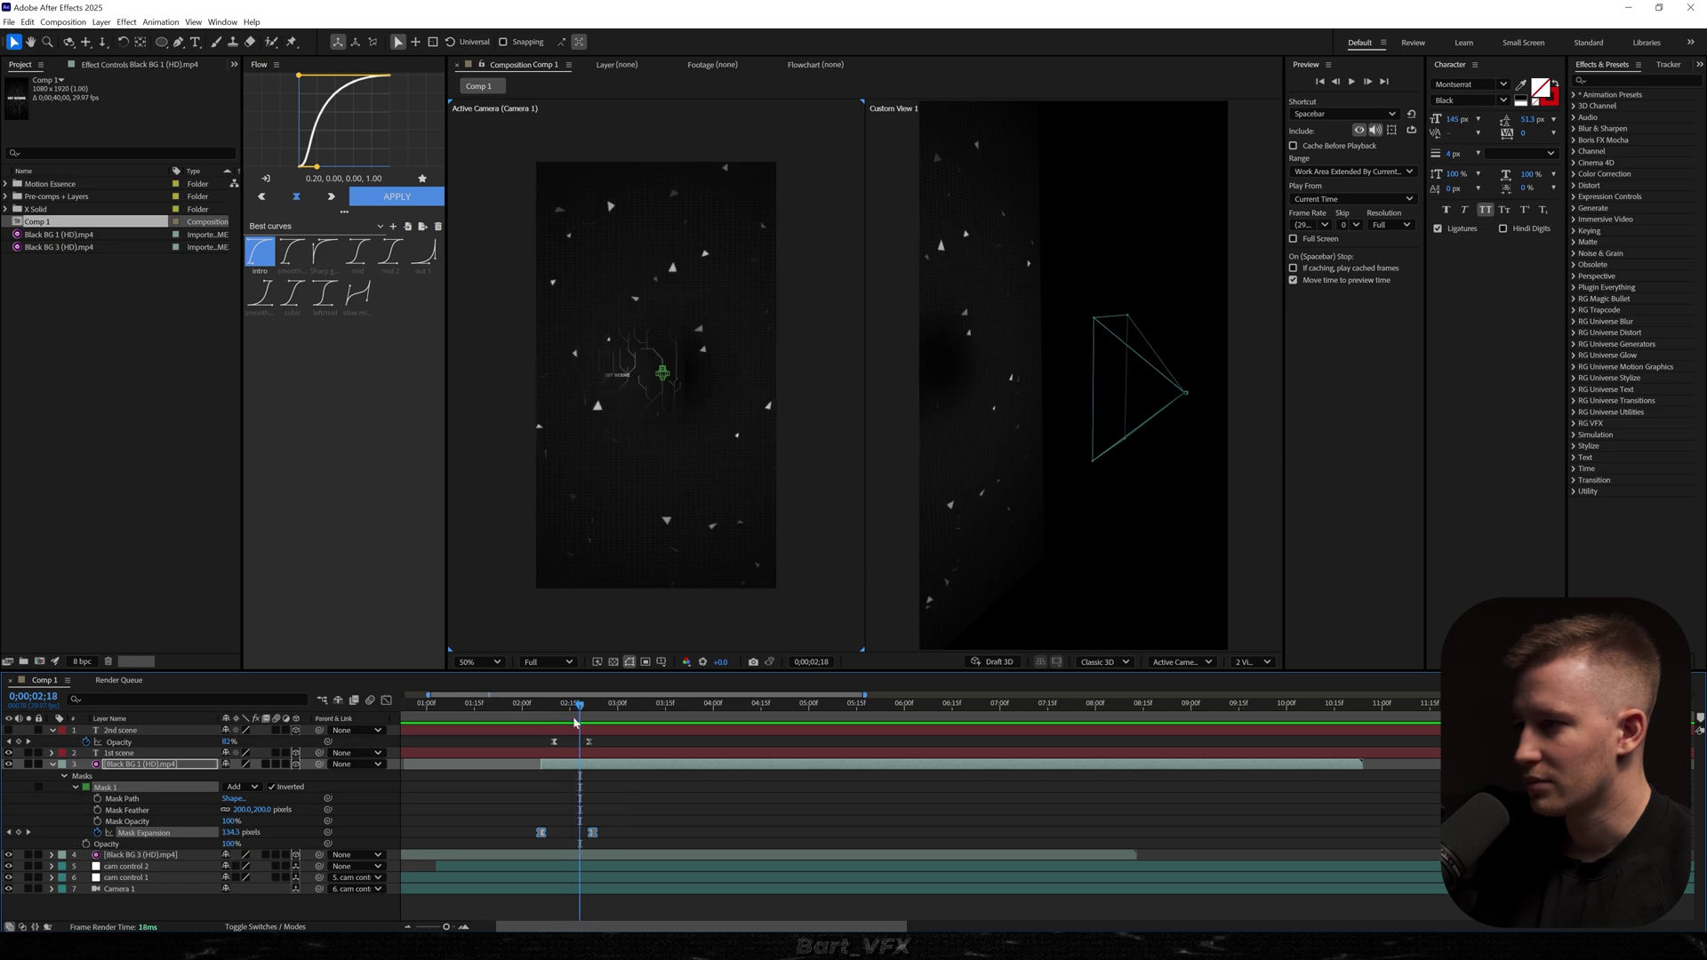
Step: Set Mask 1's feather to 250 pixels and preview the transition
{"action": "left_click", "coordinate": [560, 767]}
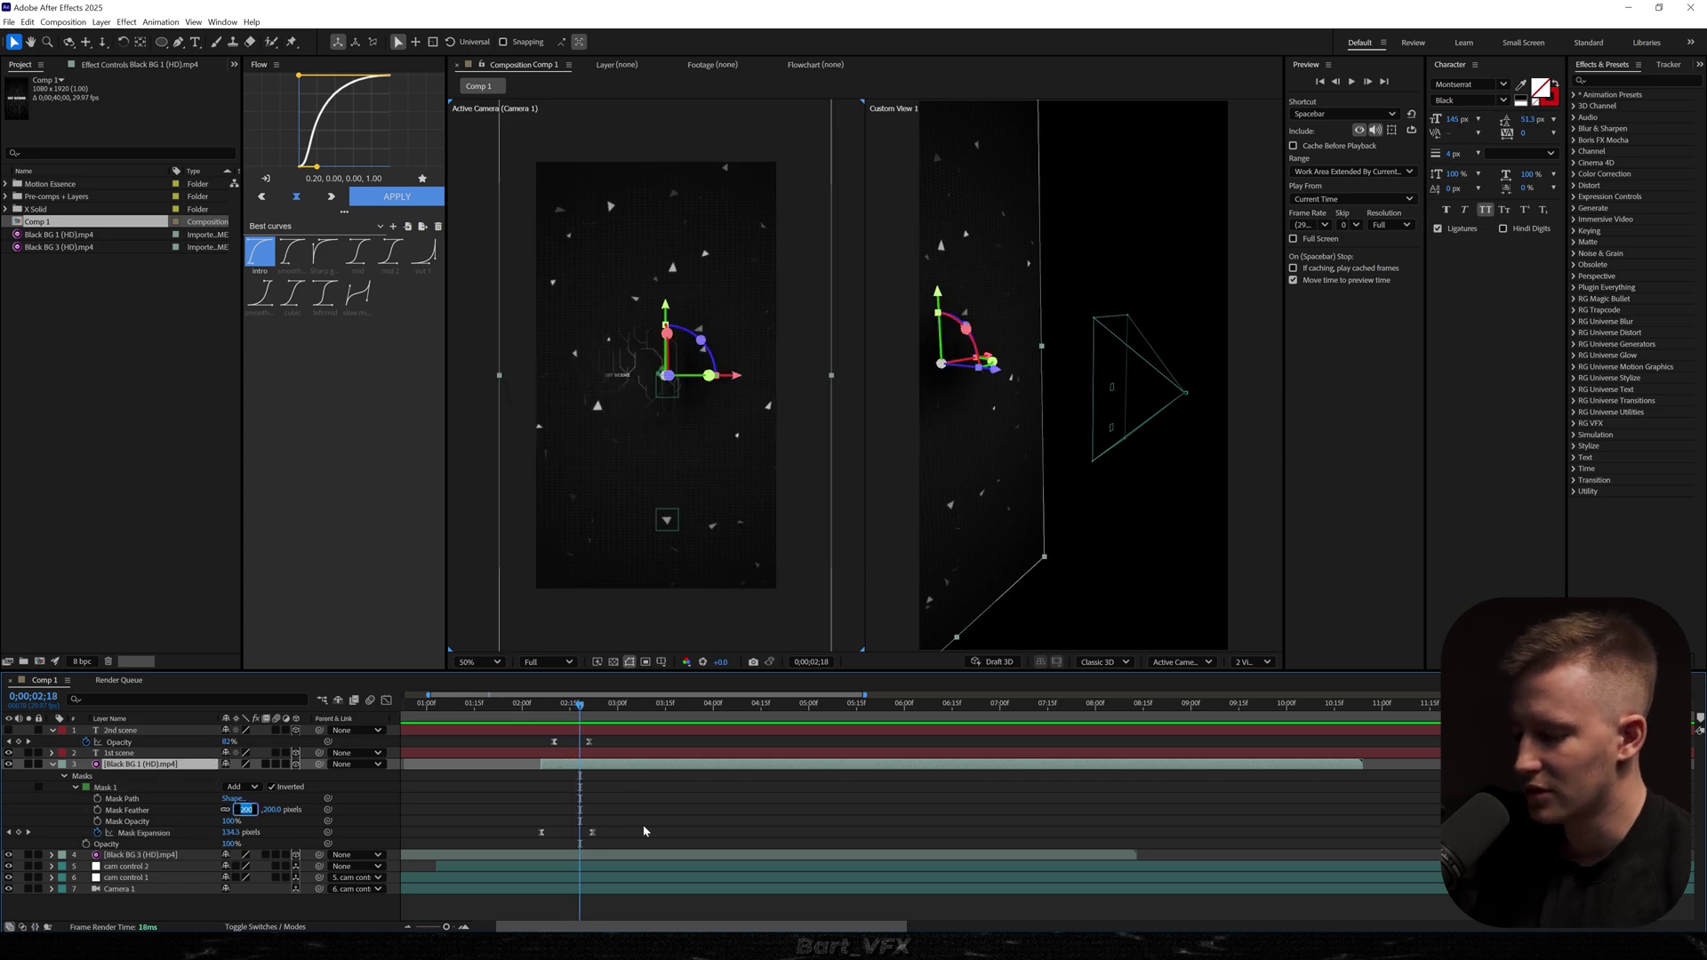
{"action": "type", "text": "250"}
{"action": "key", "text": "Return"}
{"action": "key", "text": "space"}
{"action": "key", "text": "space"}
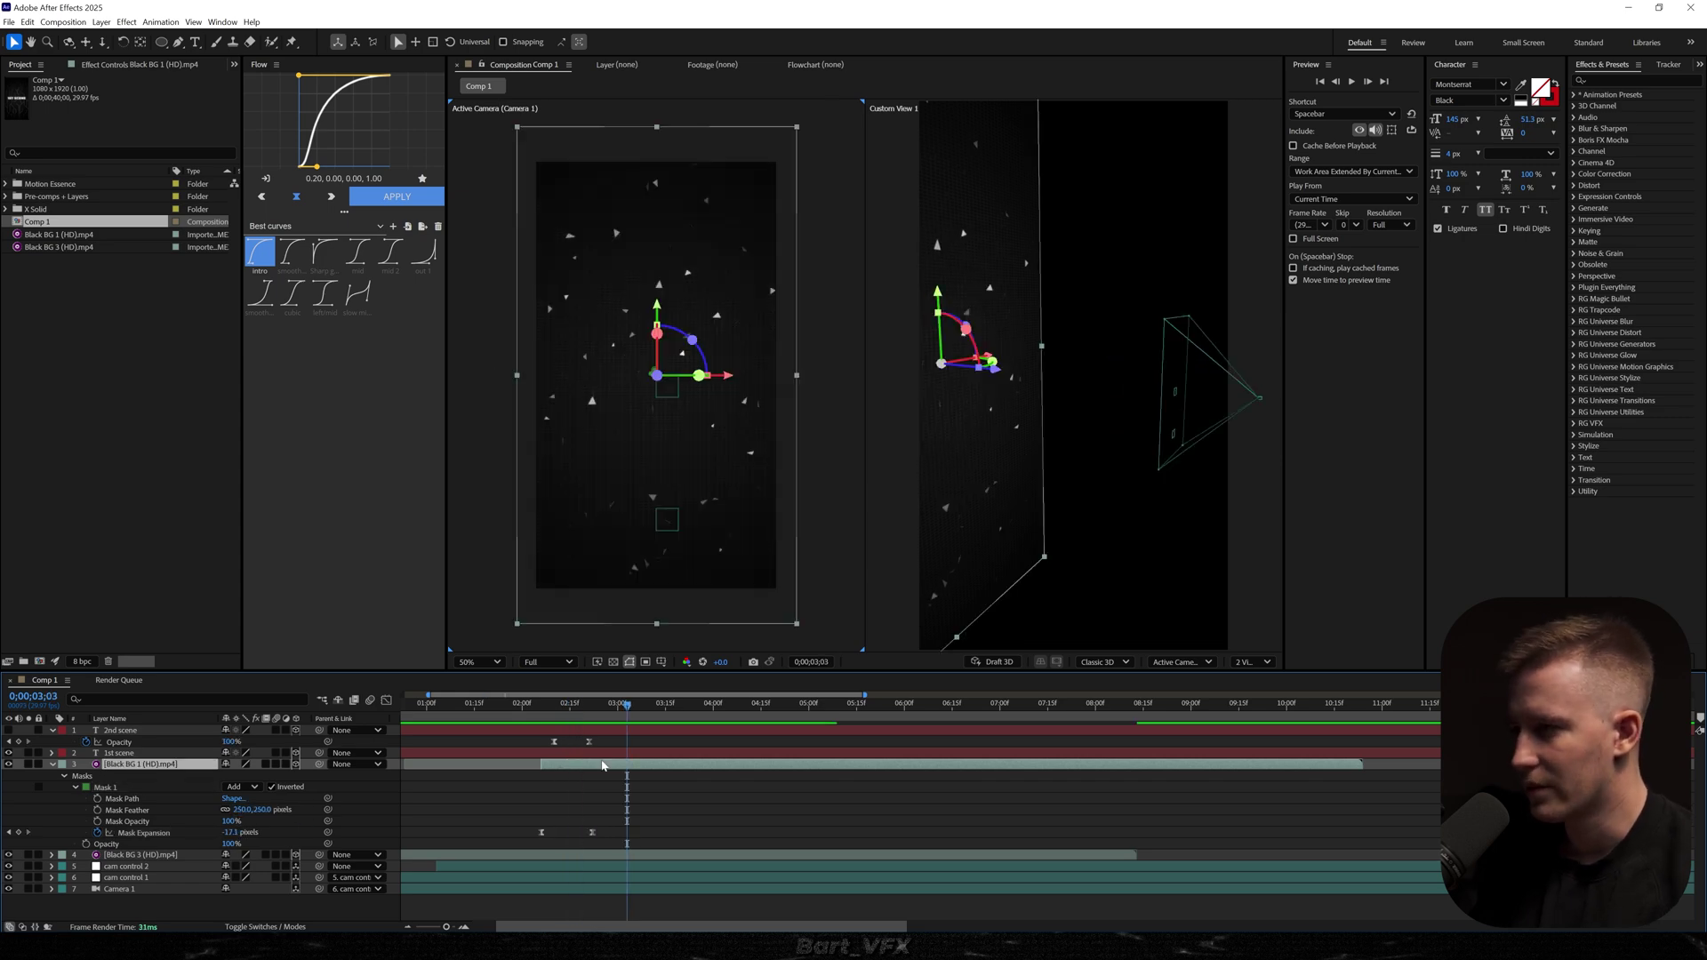
Step: Shift the Black BG 1 layer slightly earlier, show the 2nd scene text again and preview from the beginning
{"action": "left_click_drag", "start_coordinate": [603, 764], "coordinate": [588, 764]}
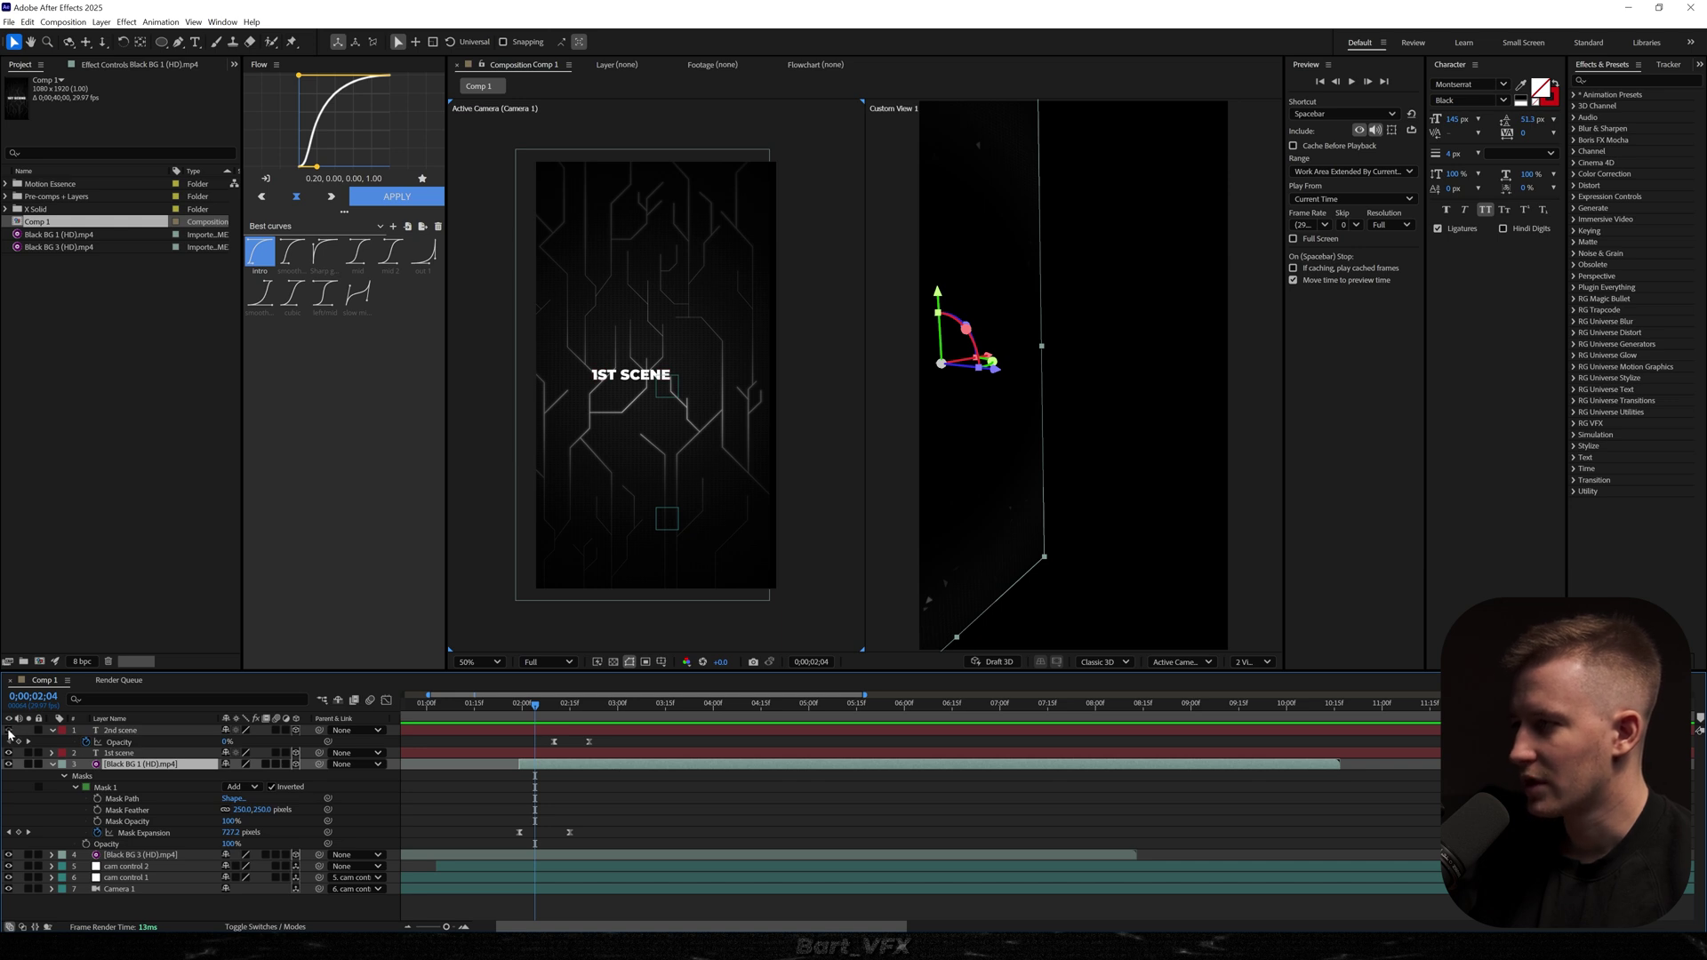
{"action": "left_click", "coordinate": [137, 732]}
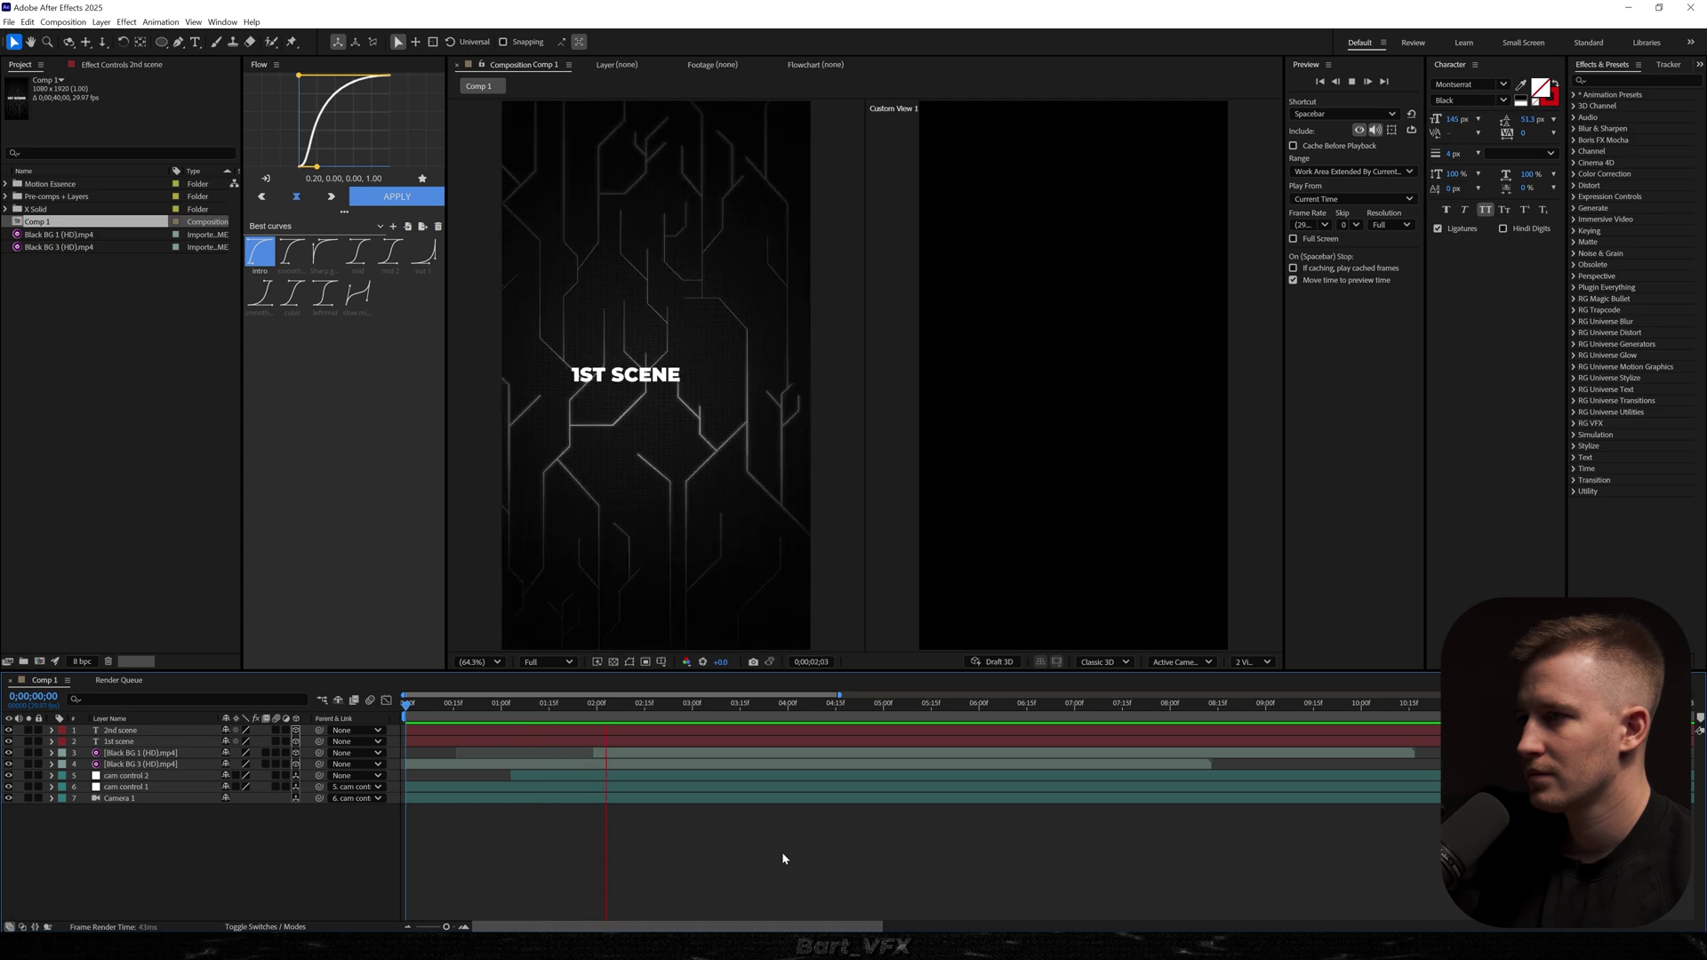
{"action": "key", "text": "space"}
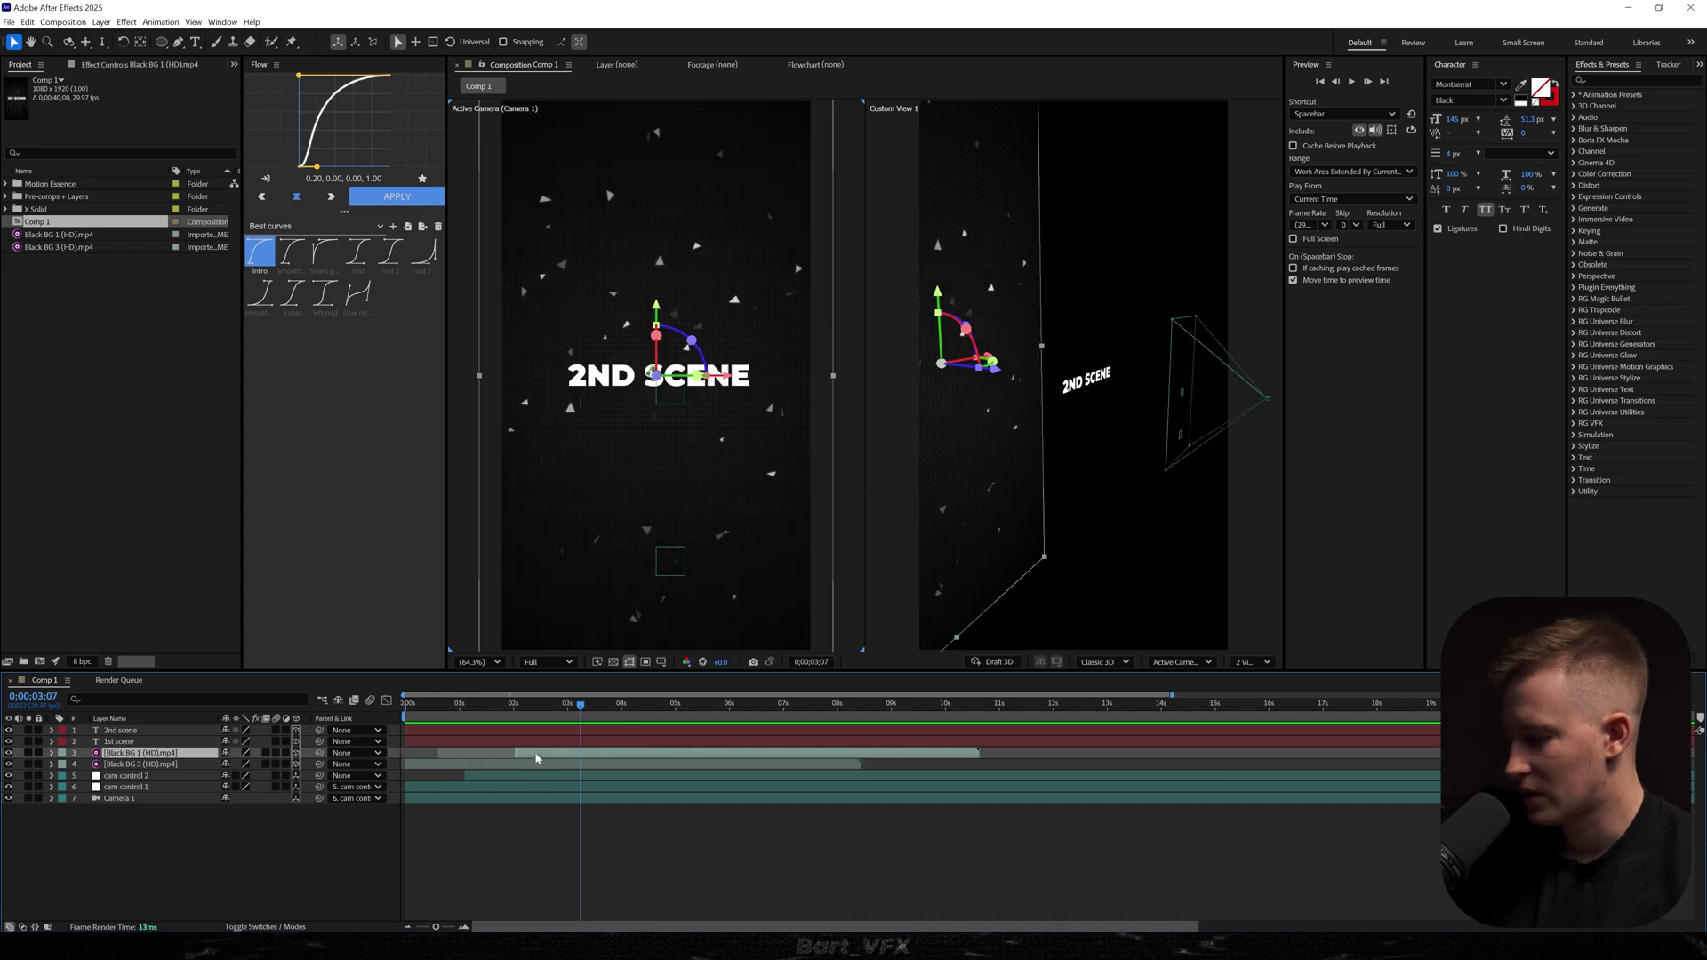
Step: Lengthen Black BG 1's mask reveal by moving its last mask expansion keyframe later
{"action": "key", "text": "u"}
{"action": "scroll", "coordinate": [544, 779], "scroll_direction": "up", "scroll_amount": 3}
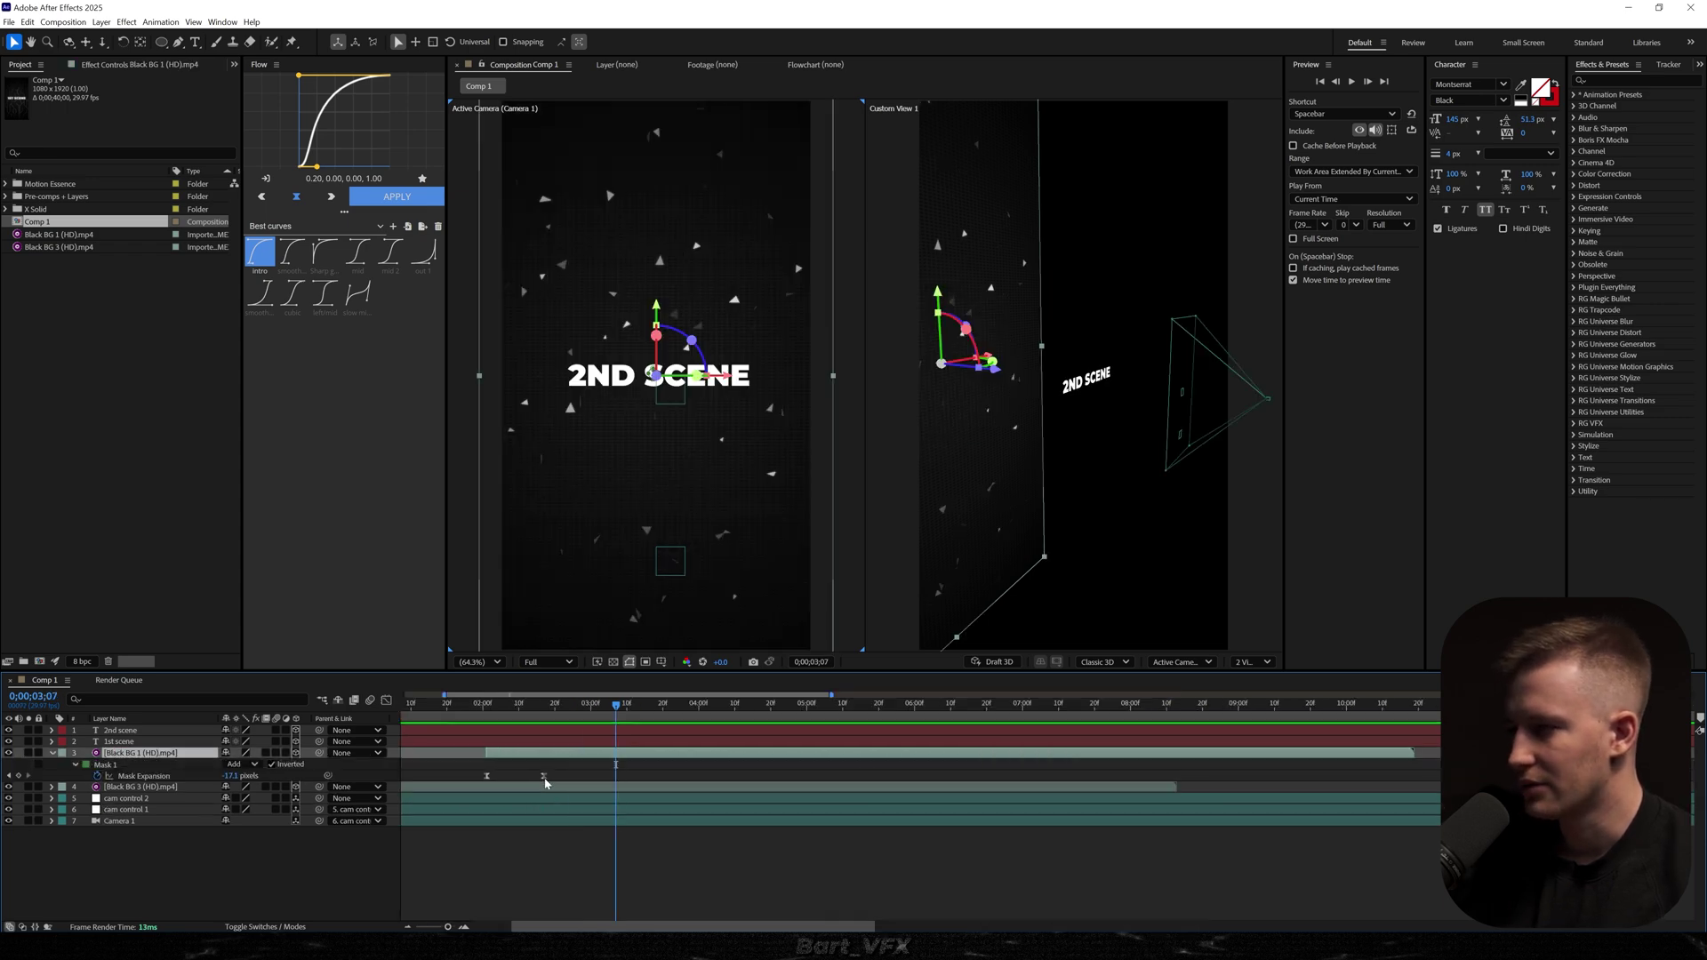
{"action": "left_click_drag", "start_coordinate": [544, 776], "coordinate": [577, 777]}
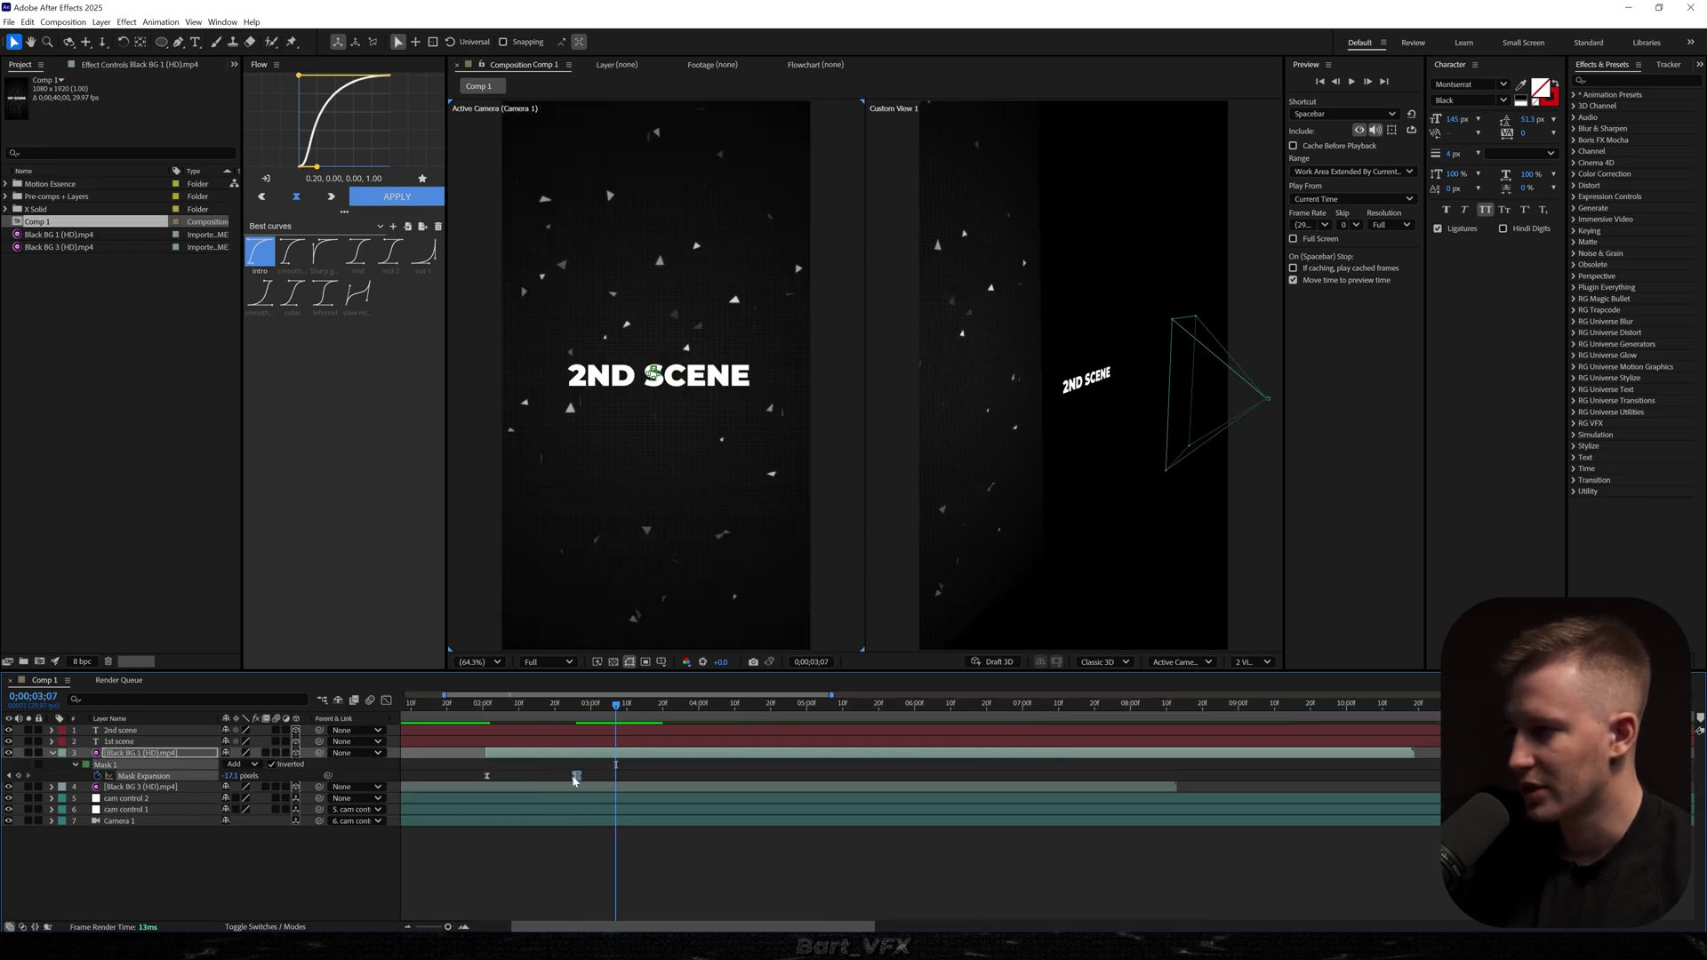
{"action": "left_click_drag", "start_coordinate": [616, 707], "coordinate": [376, 709]}
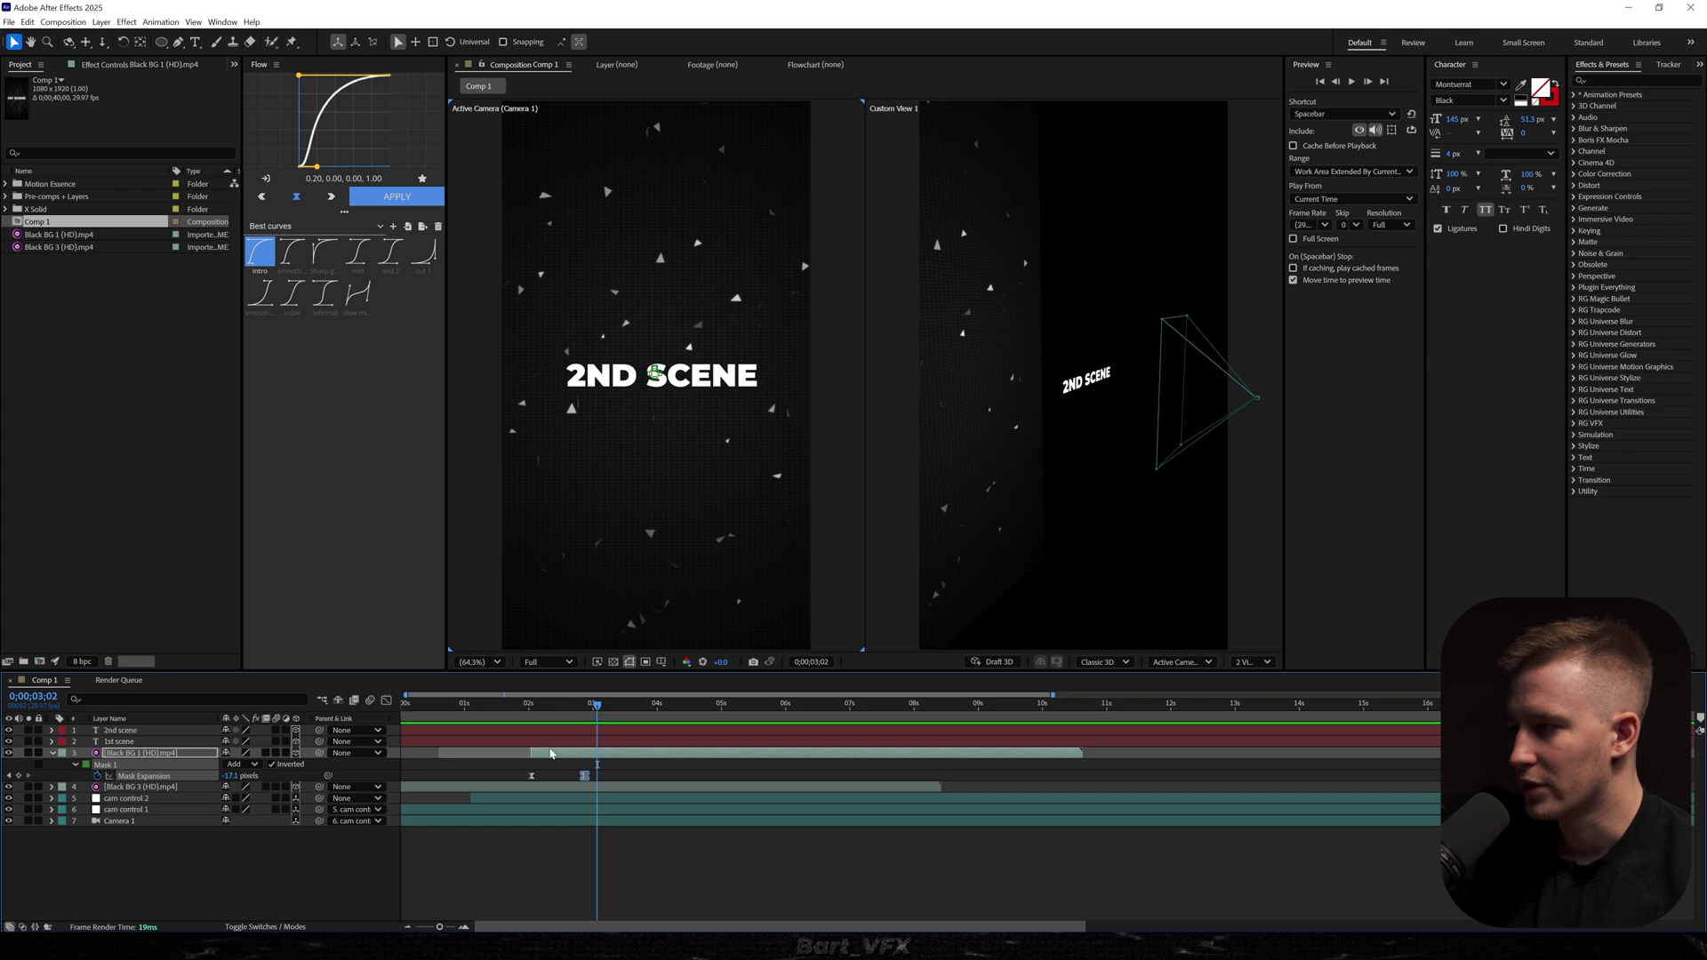
Step: Shift the Black BG 1 layer a little earlier in time and preview the whole animation from the beginning
{"action": "left_click_drag", "start_coordinate": [549, 754], "coordinate": [531, 754]}
{"action": "key", "text": "minus"}
{"action": "key", "text": "Home"}
{"action": "key", "text": "space"}
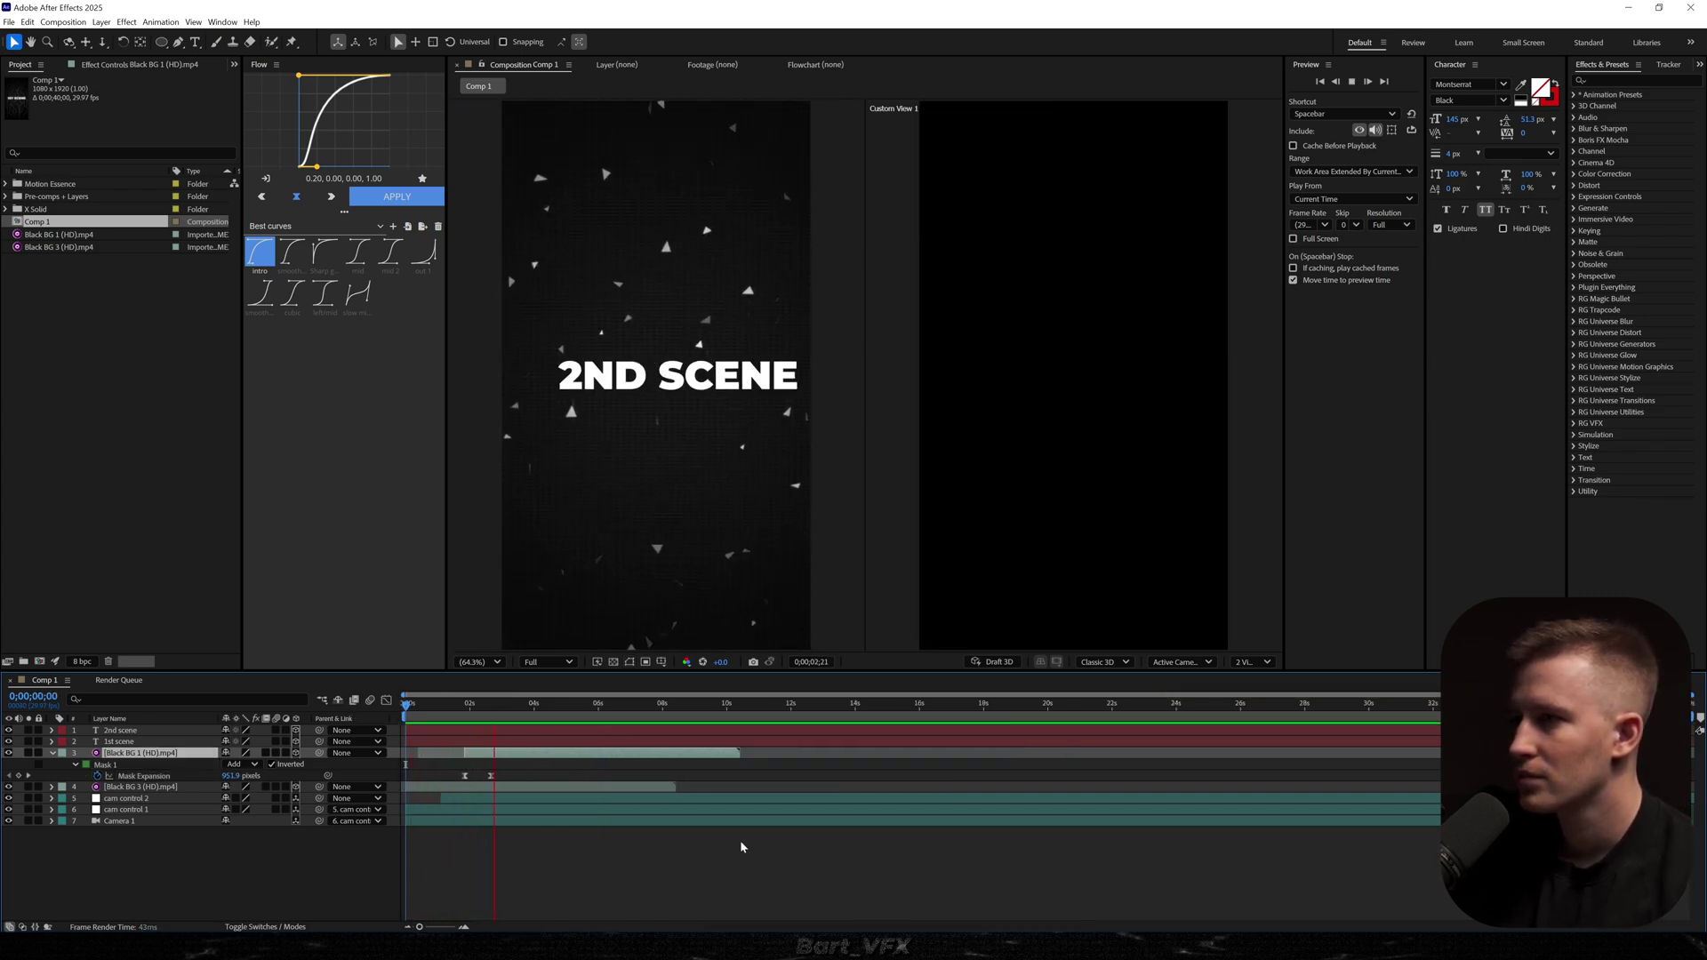
{"action": "key", "text": "space"}
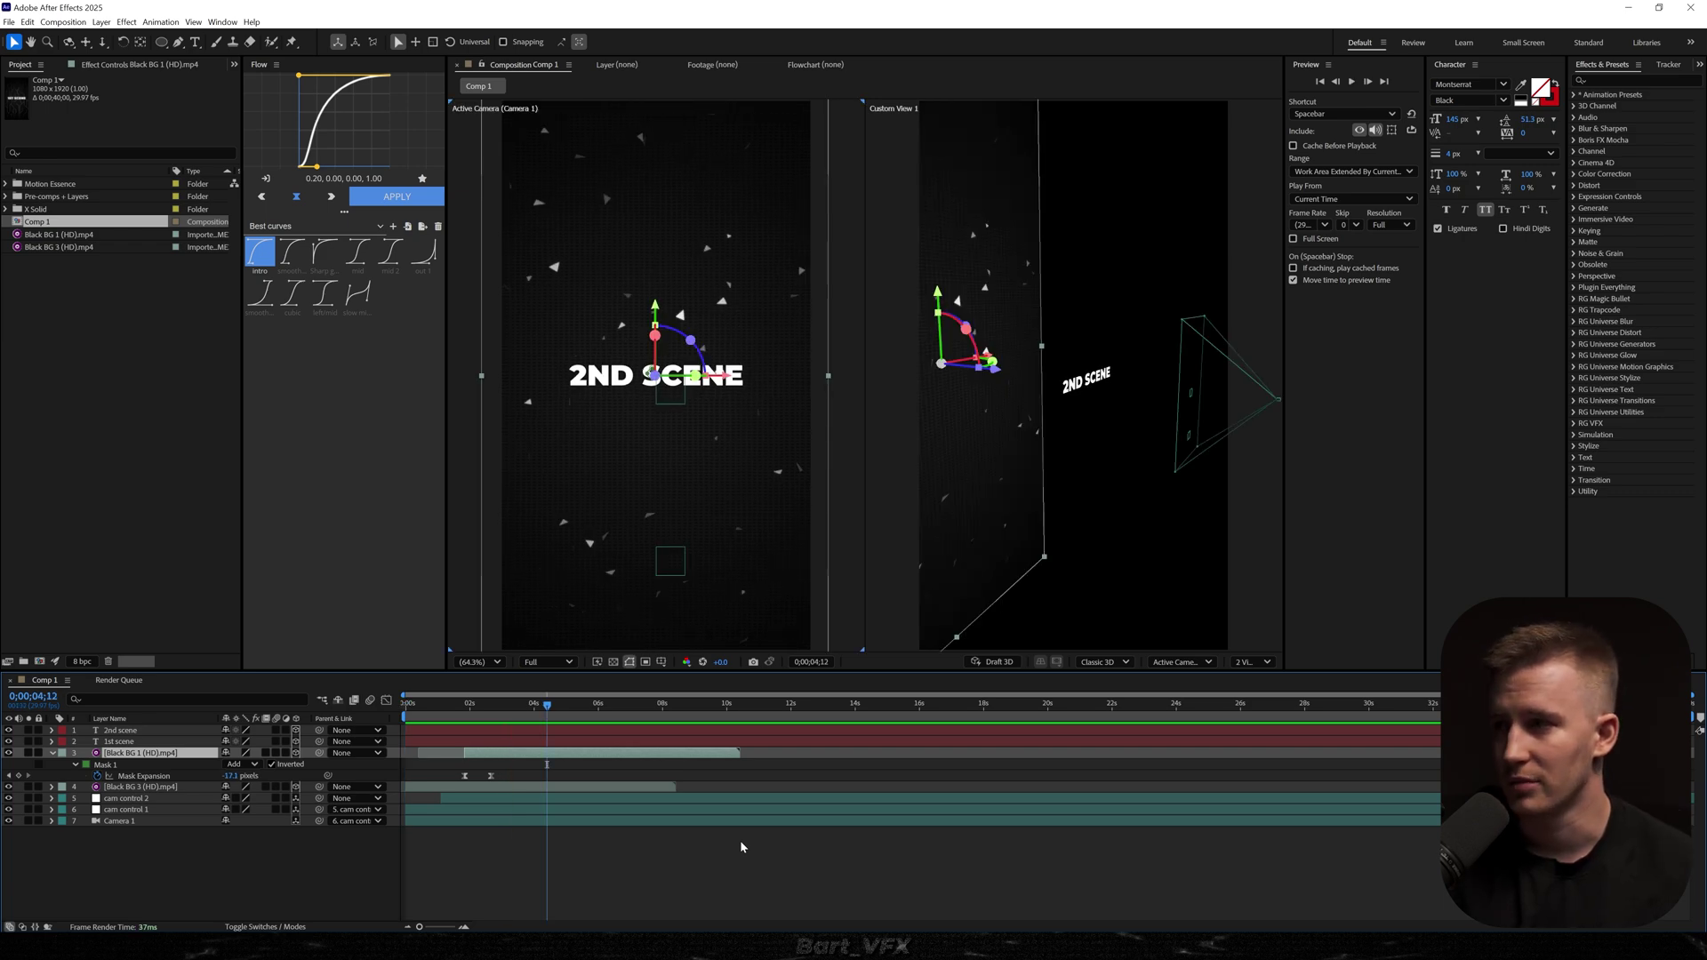